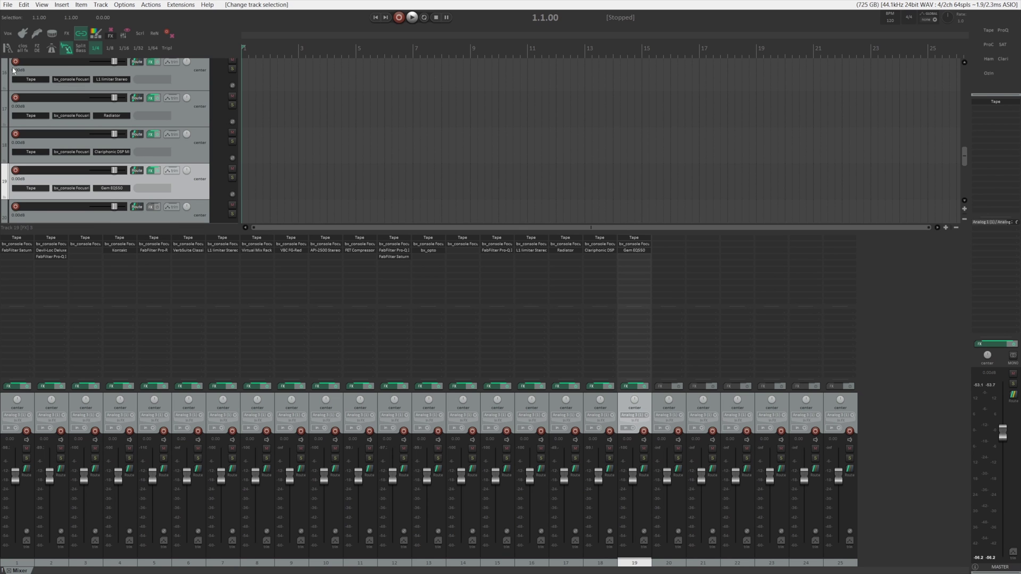
Open REAPER's Actions menu to show the recent and custom actions
click(150, 5)
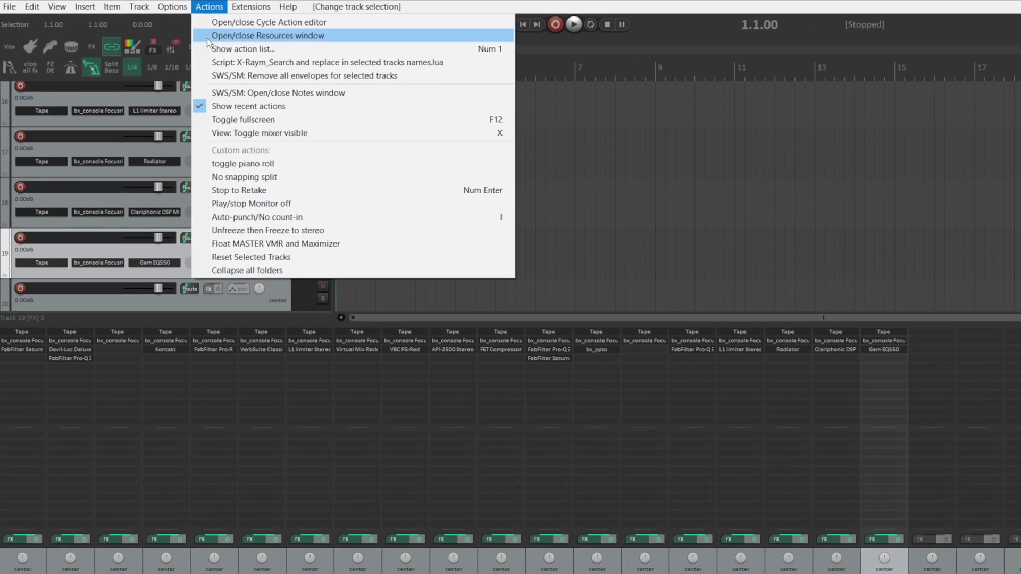
Filter the action list by 'bypass' and select SWS/S&M: Toggle FX 1 bypass for selected tracks
click(212, 48)
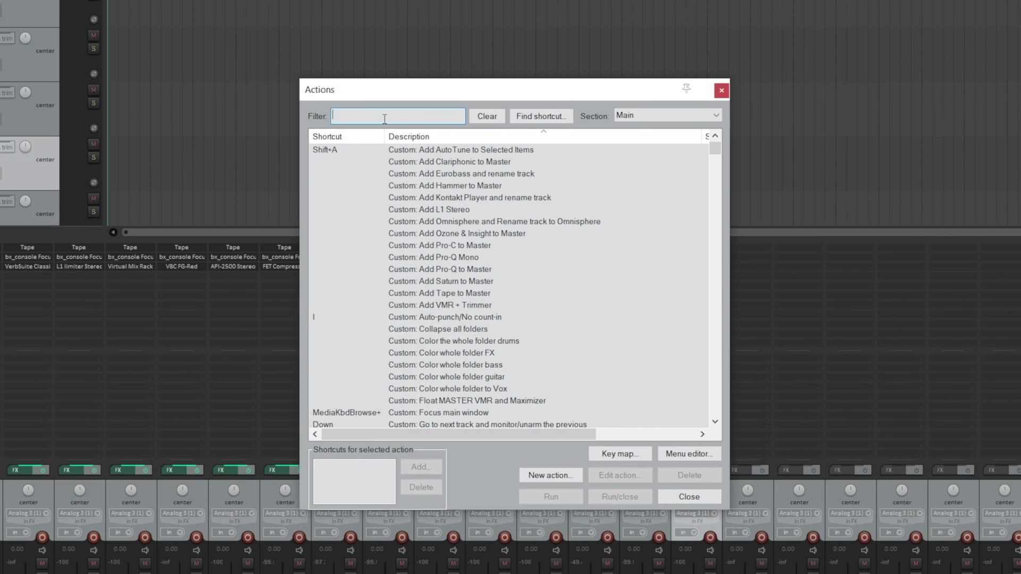
text(bypass)
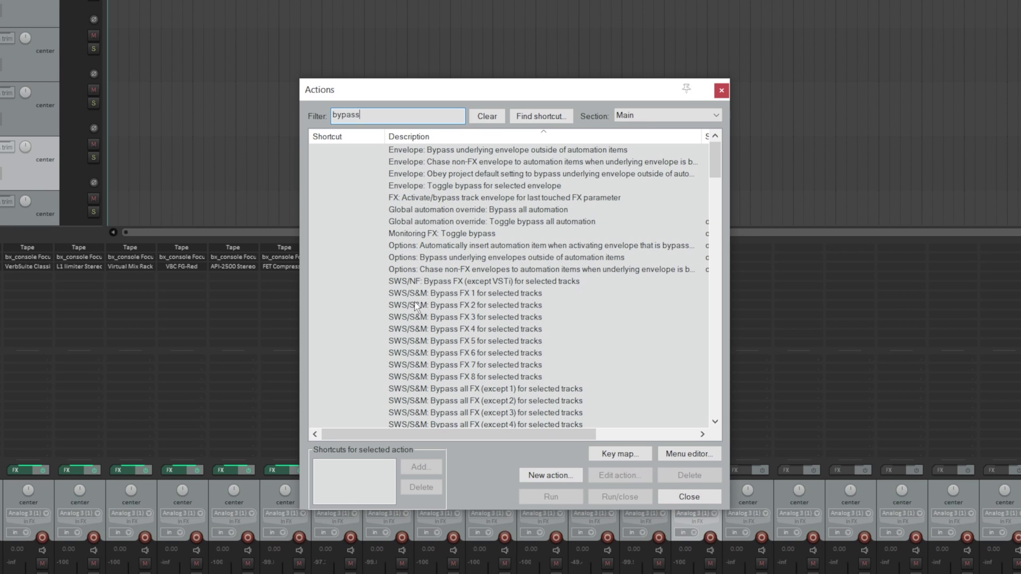
scroll(415, 306, down, 8)
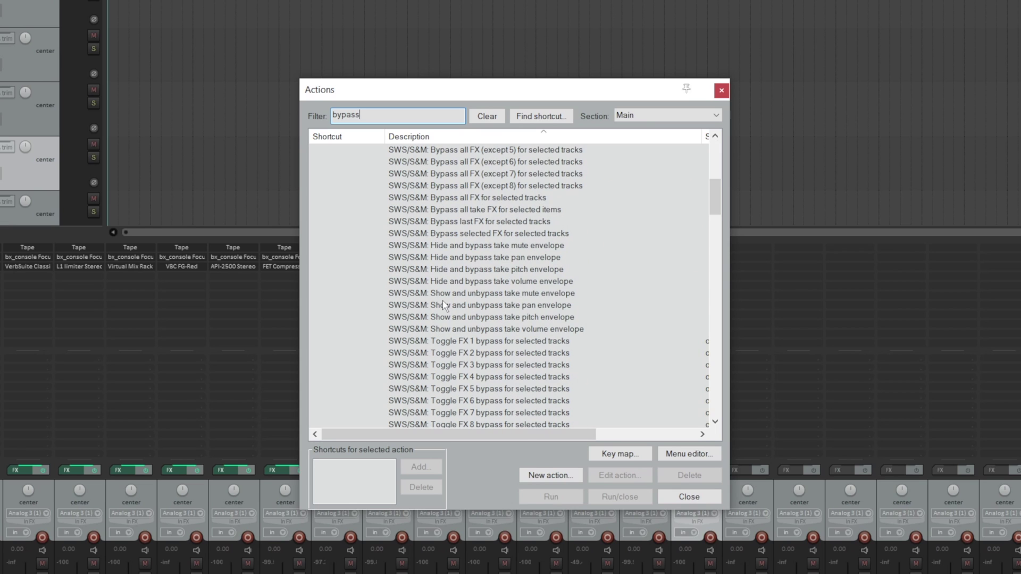
scroll(444, 305, down, 3)
click(445, 245)
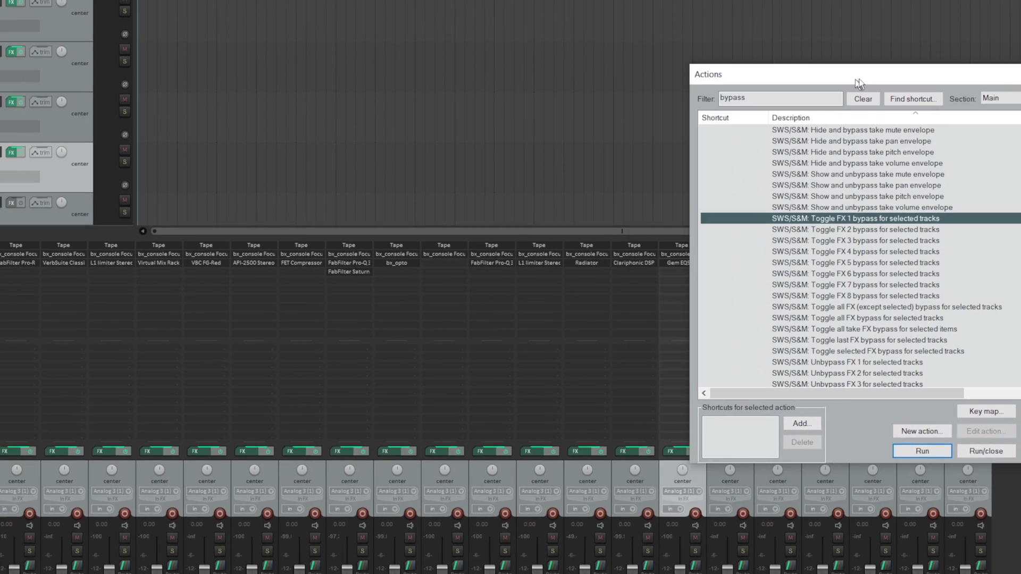
click(964, 498)
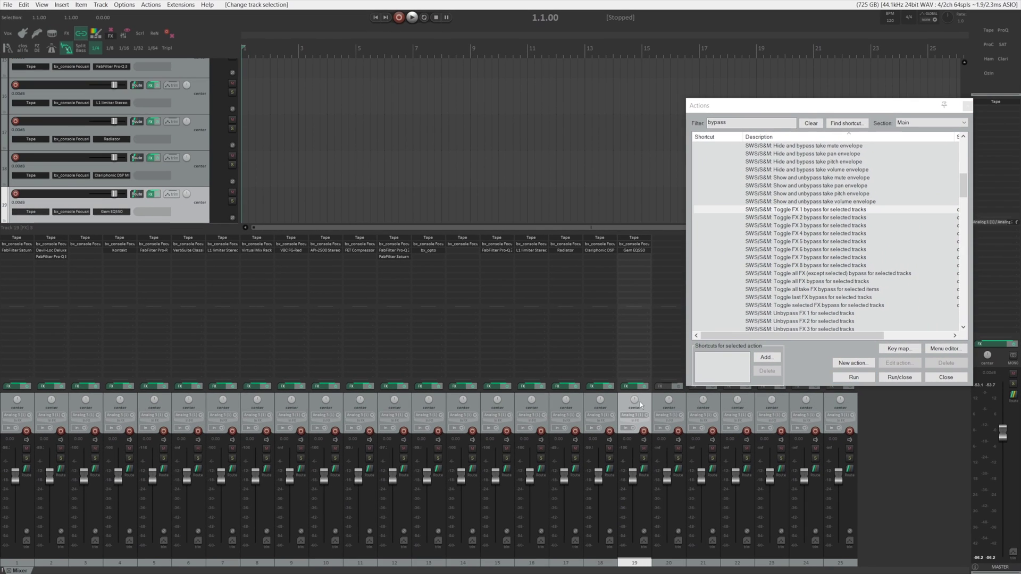
Select tracks 1–19 and toggle FX 1 bypass off and back on, keeping Tape active
shift+click(28, 400)
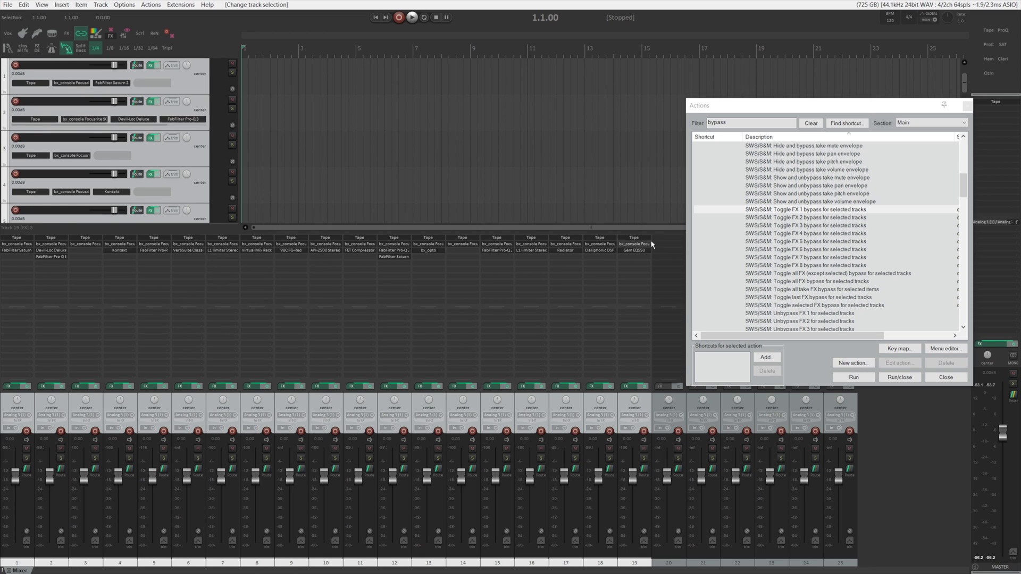
click(792, 212)
click(854, 378)
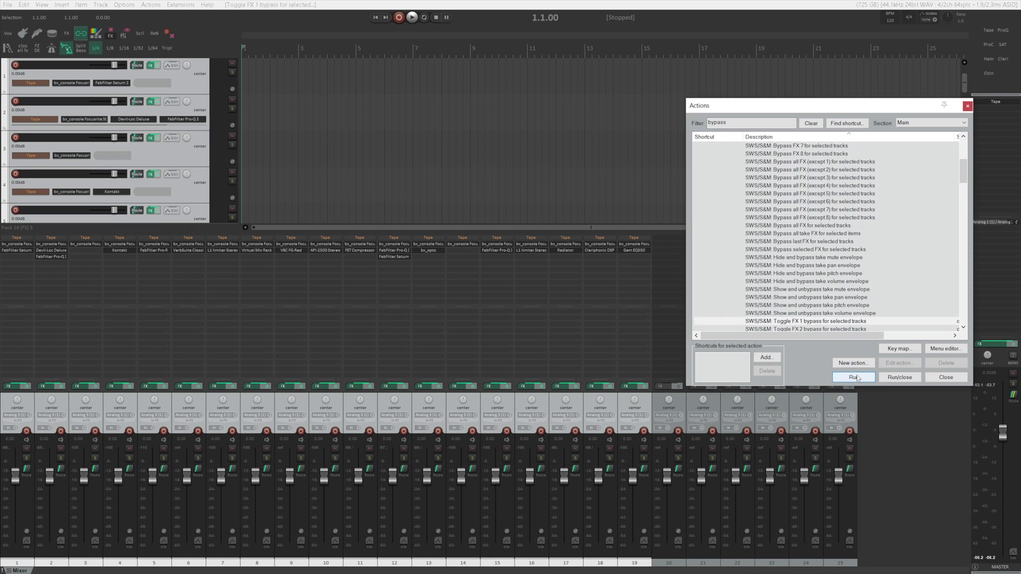
click(854, 377)
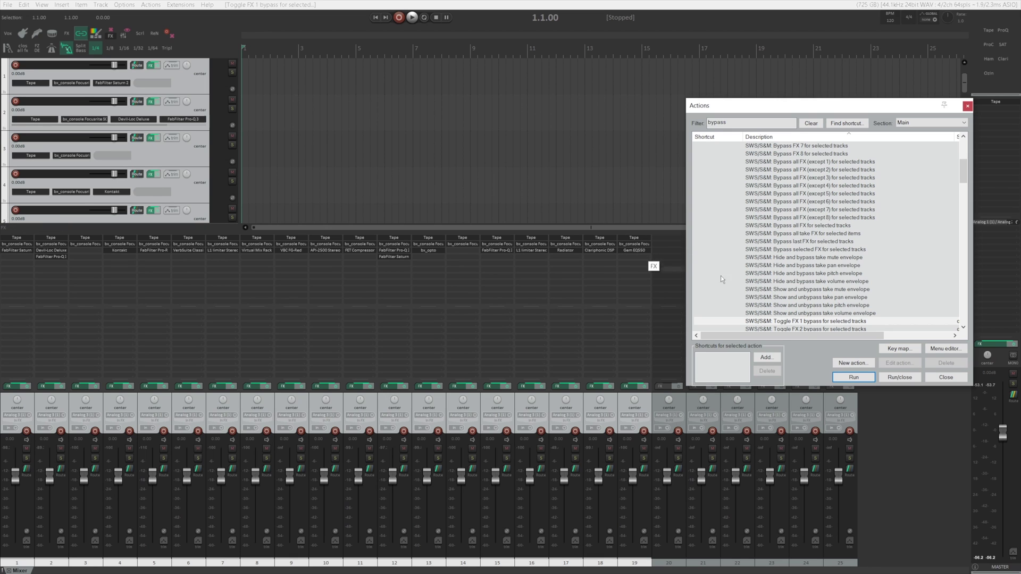
Run SWS/S&M: Toggle FX 2 bypass to bypass the second effect on the selected tracks
scroll(767, 283, down, 3)
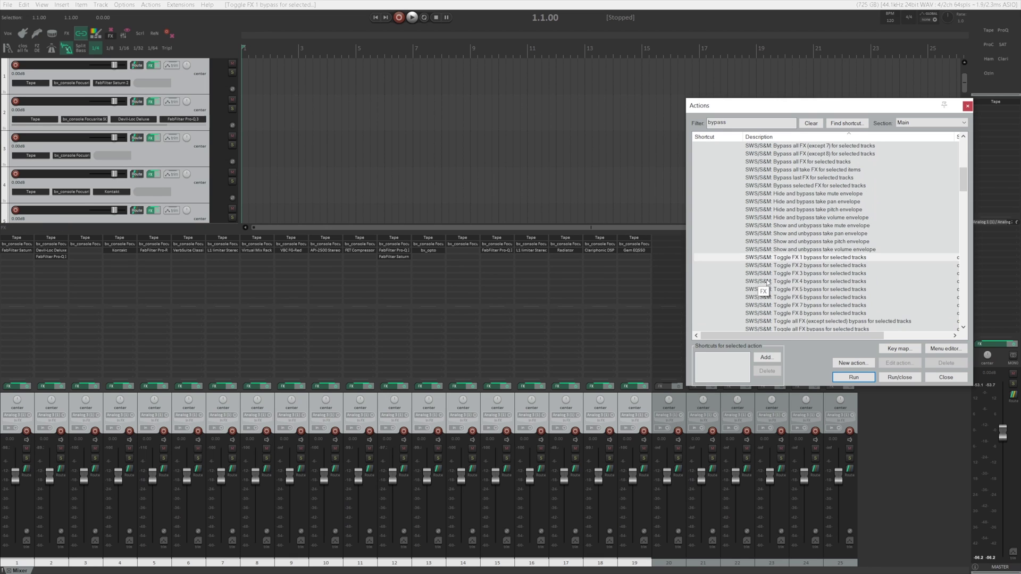
click(800, 269)
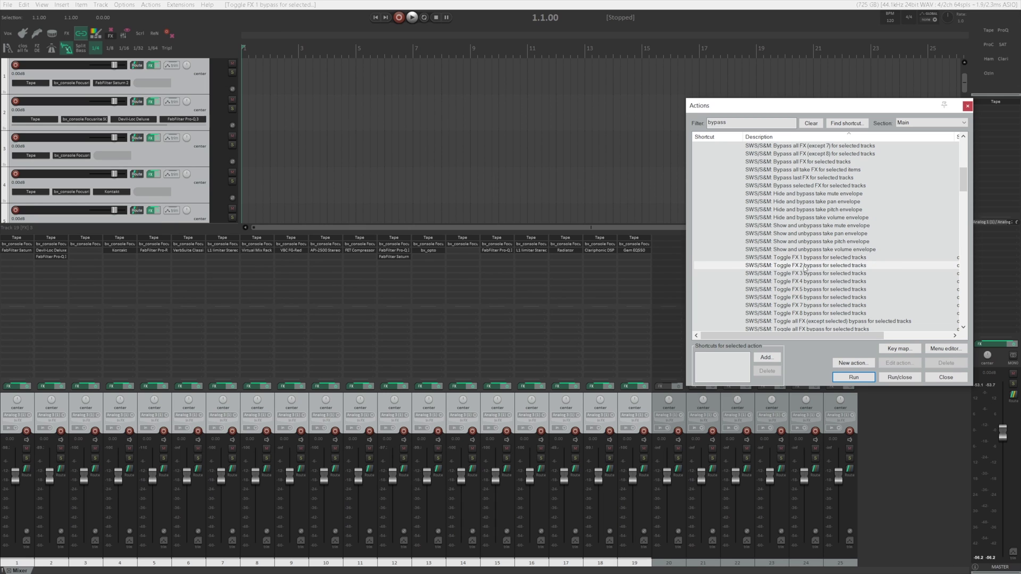
click(853, 377)
click(854, 378)
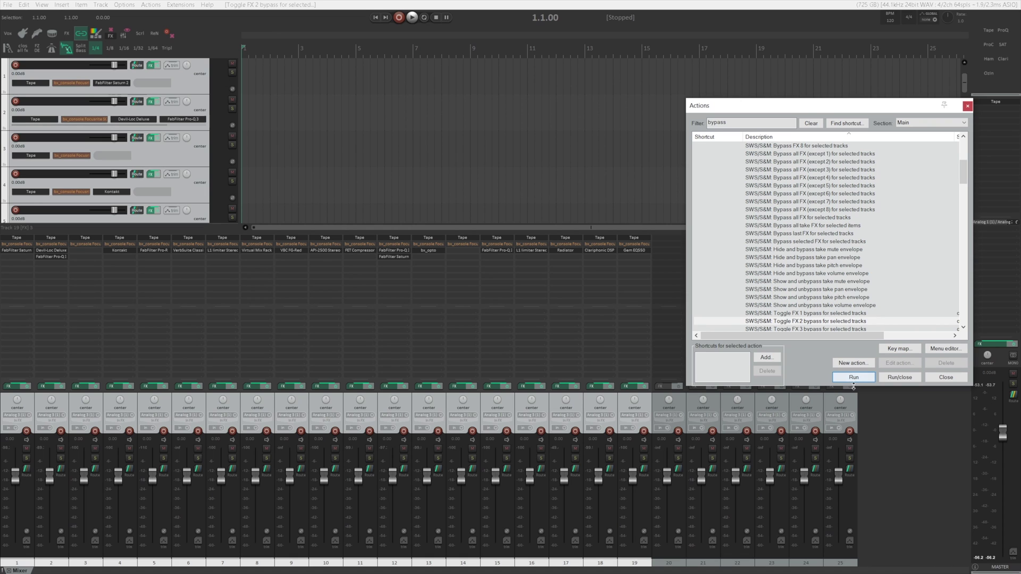
click(785, 323)
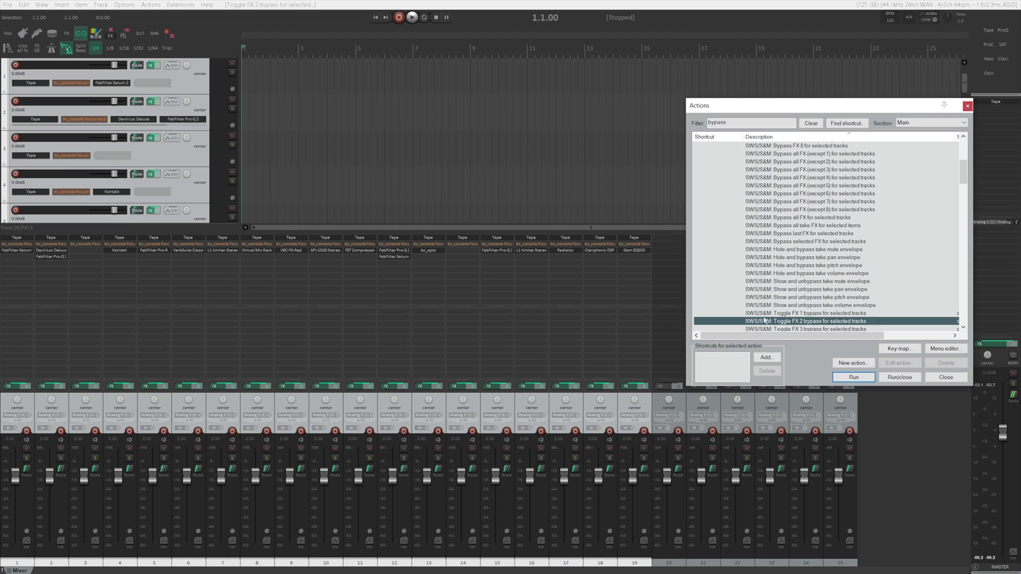
click(378, 173)
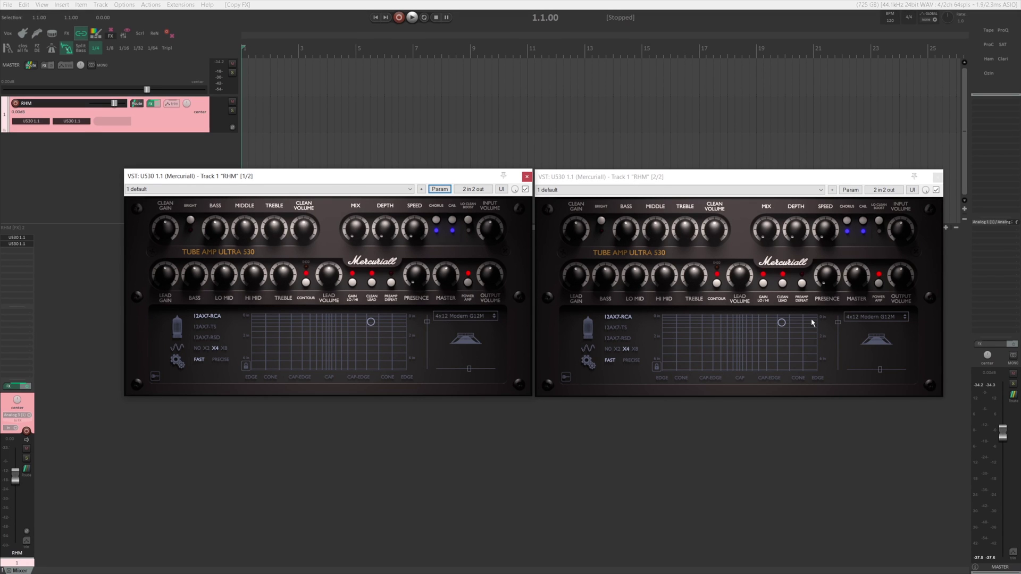
Open the first U530's Param > Parameter modulation/MIDI link settings for Lead Gain
click(783, 329)
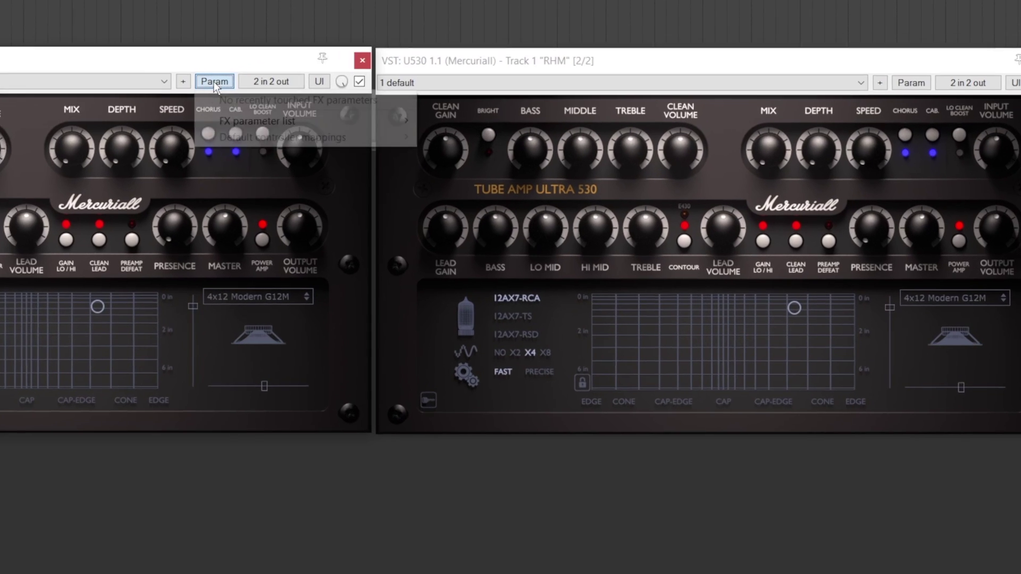
click(440, 189)
mouse_move(246, 102)
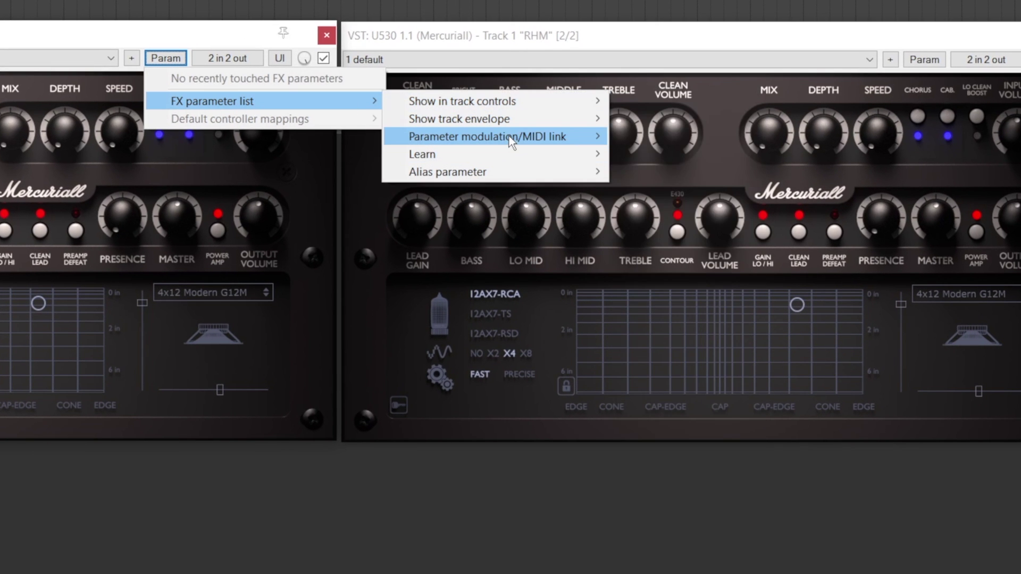
mouse_move(509, 137)
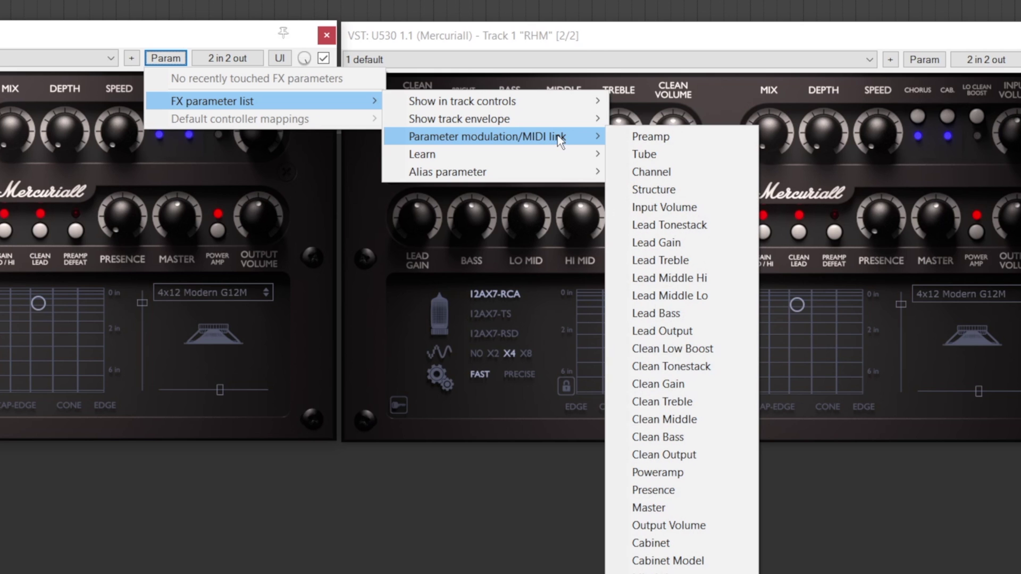
click(675, 243)
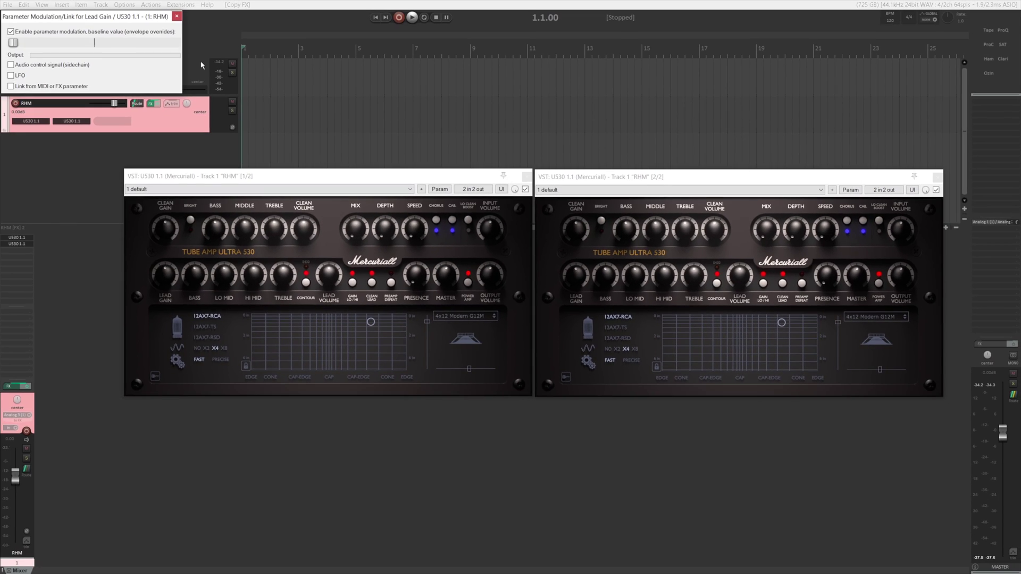
Enable Link from MIDI or FX parameter, pick 2: U530 1.1 > 7: Lead Gain, and close
drag(122, 20, 365, 203)
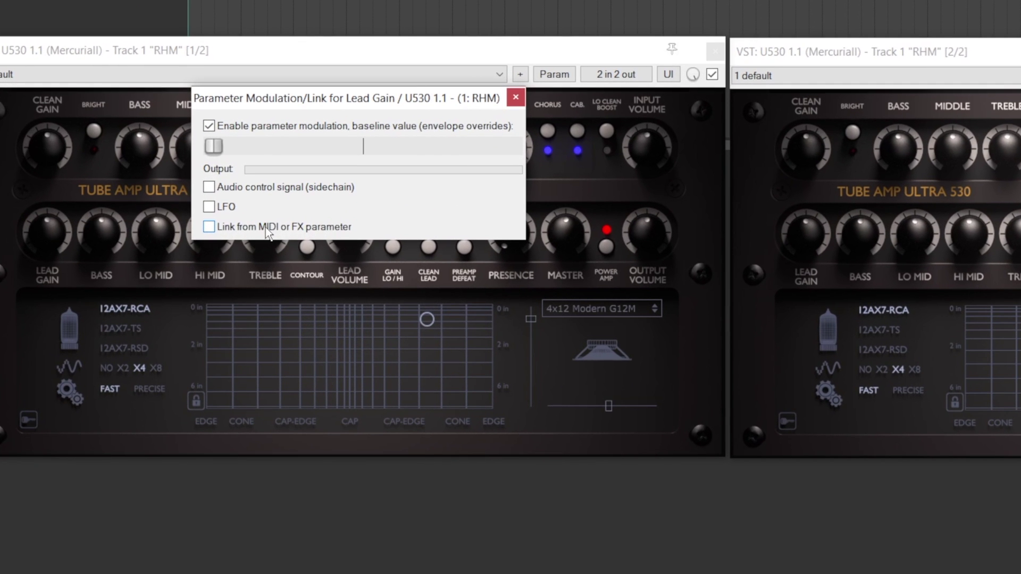
click(267, 232)
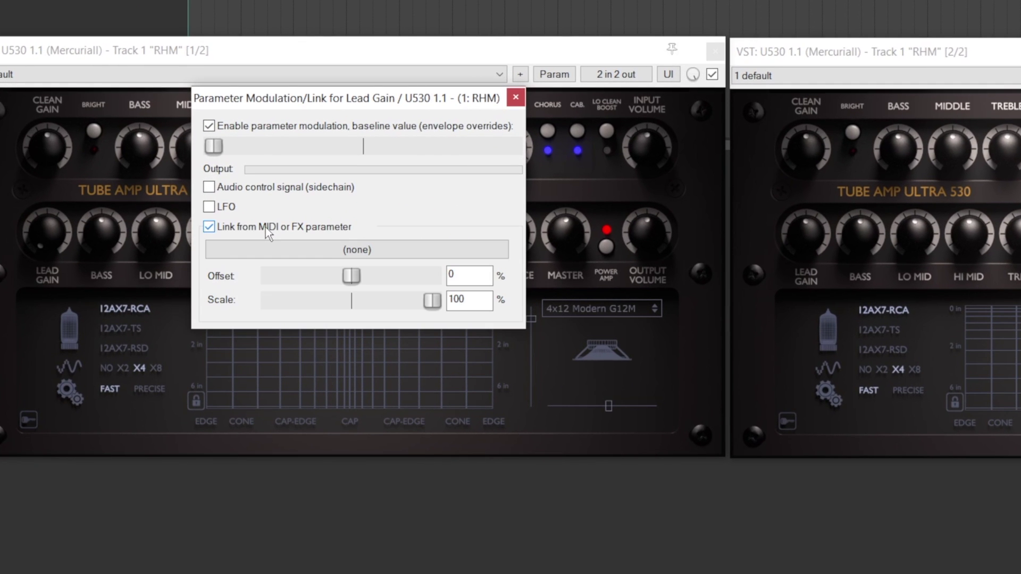
click(312, 251)
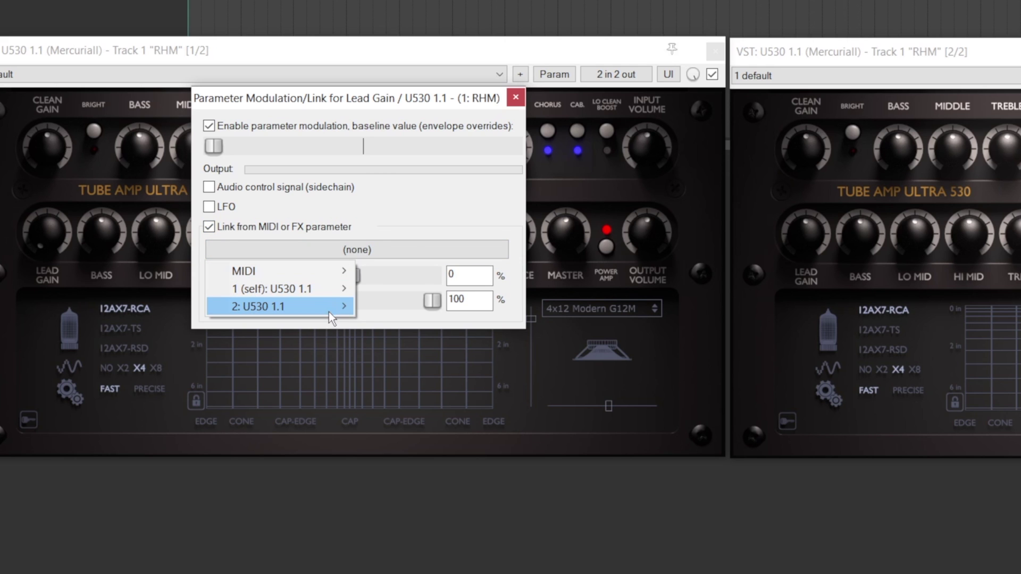
mouse_move(330, 308)
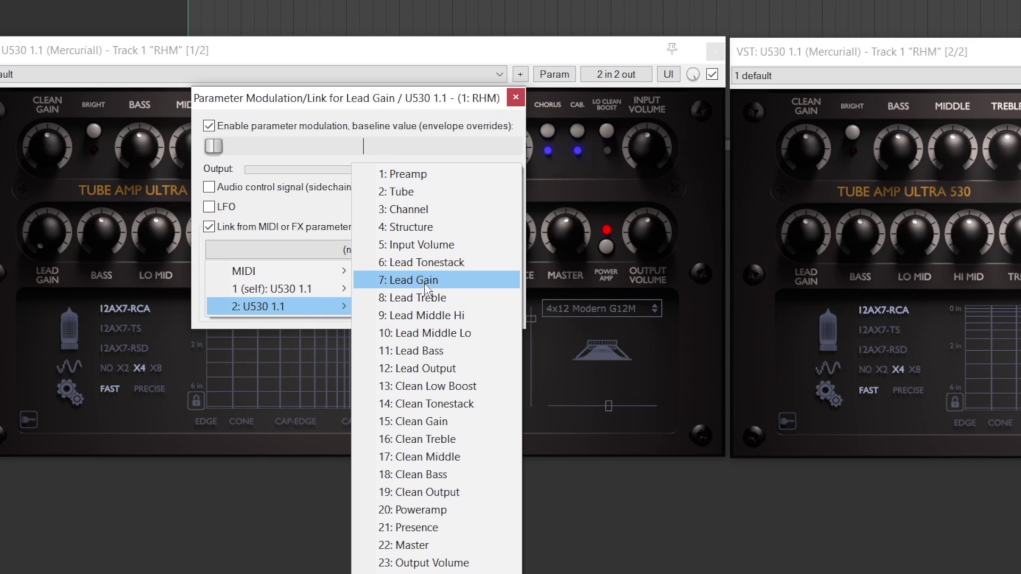
click(452, 285)
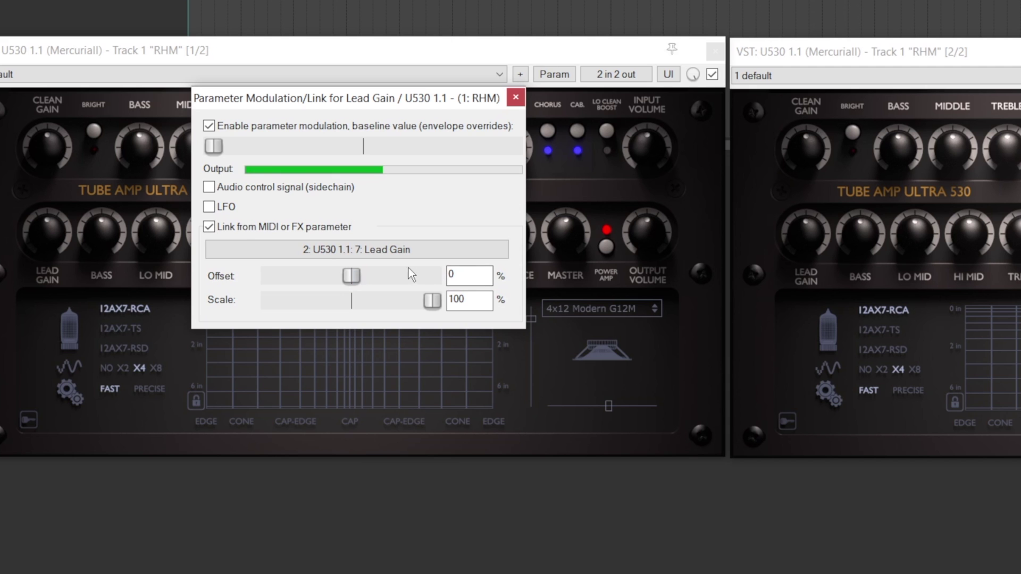
click(517, 99)
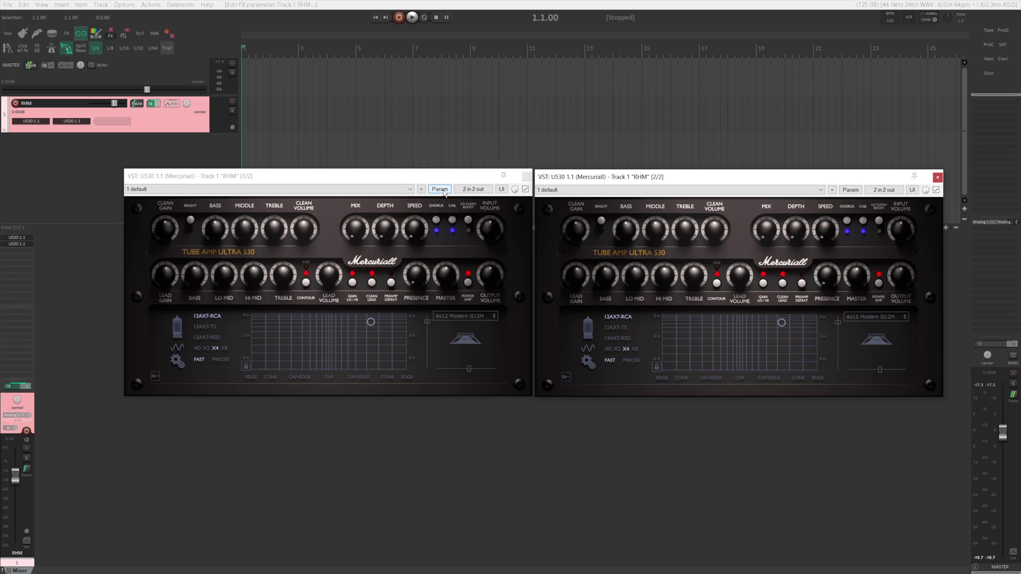
Open the parameter modulation settings for the first U530's Lead Treble
click(287, 279)
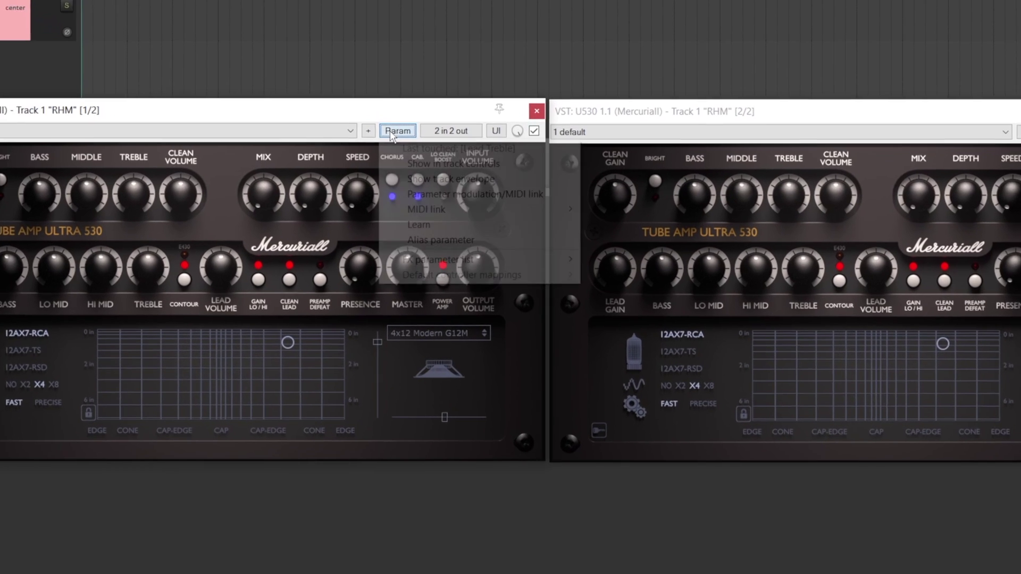
click(440, 188)
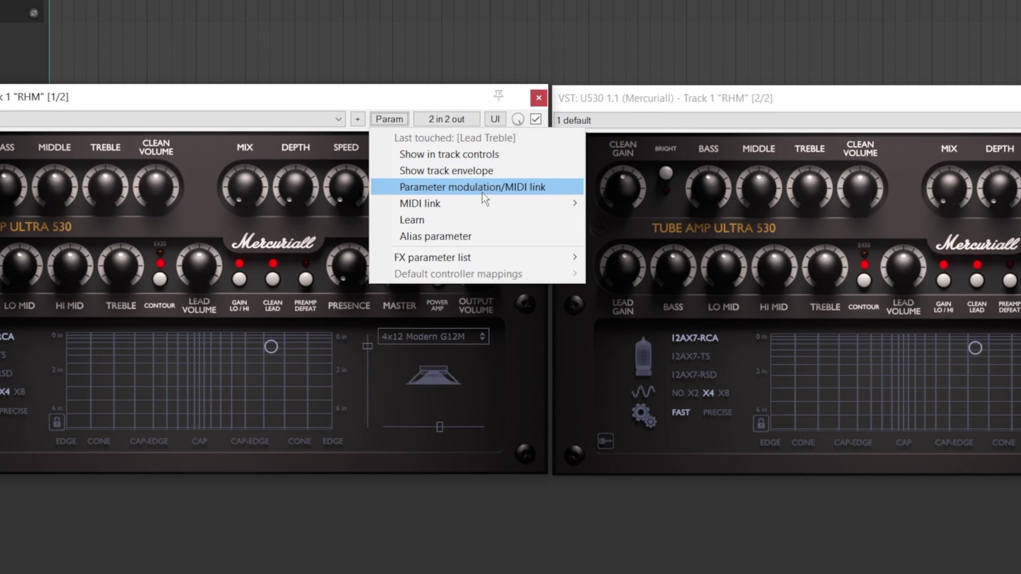
mouse_move(502, 266)
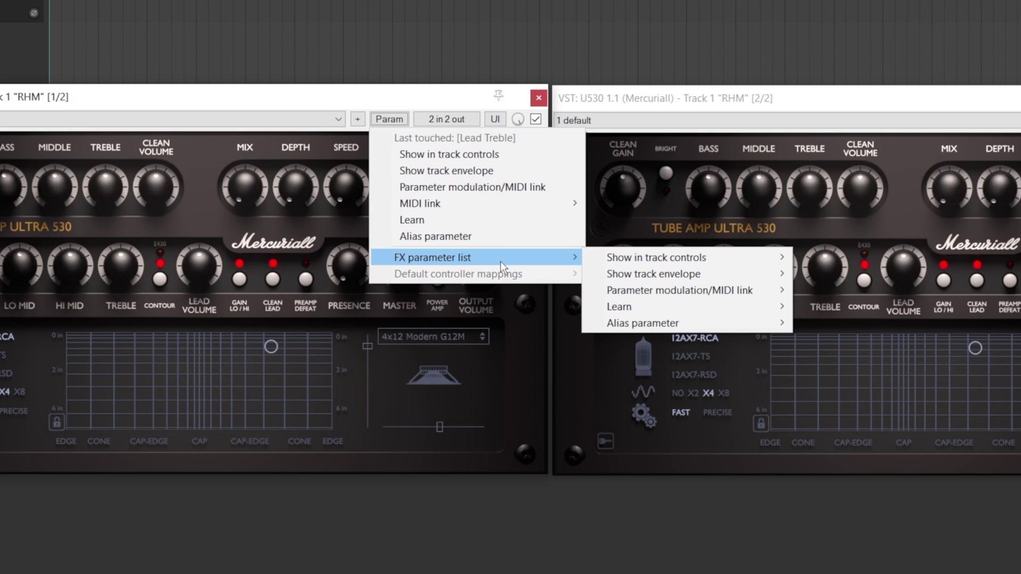
mouse_move(759, 290)
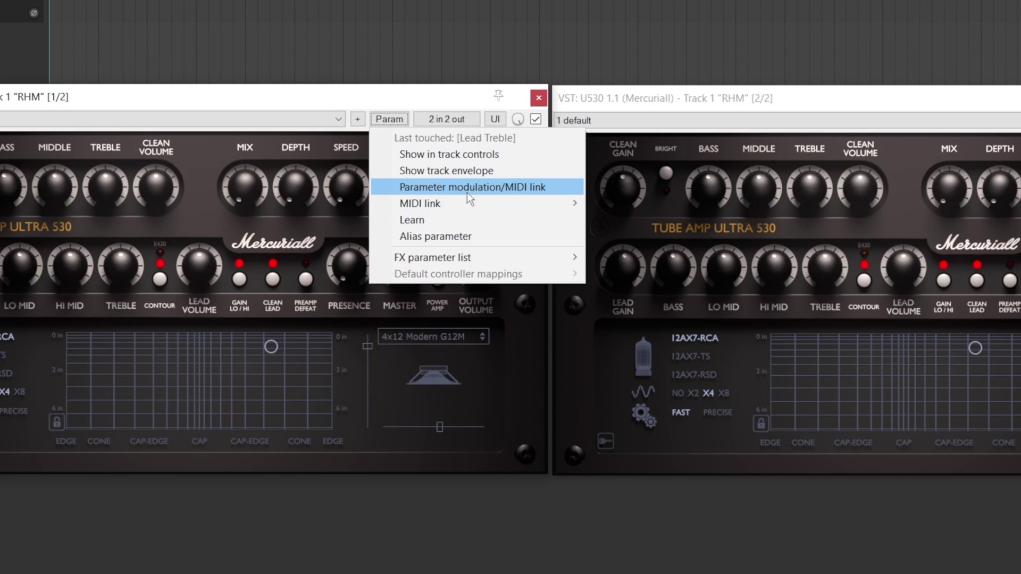
click(469, 190)
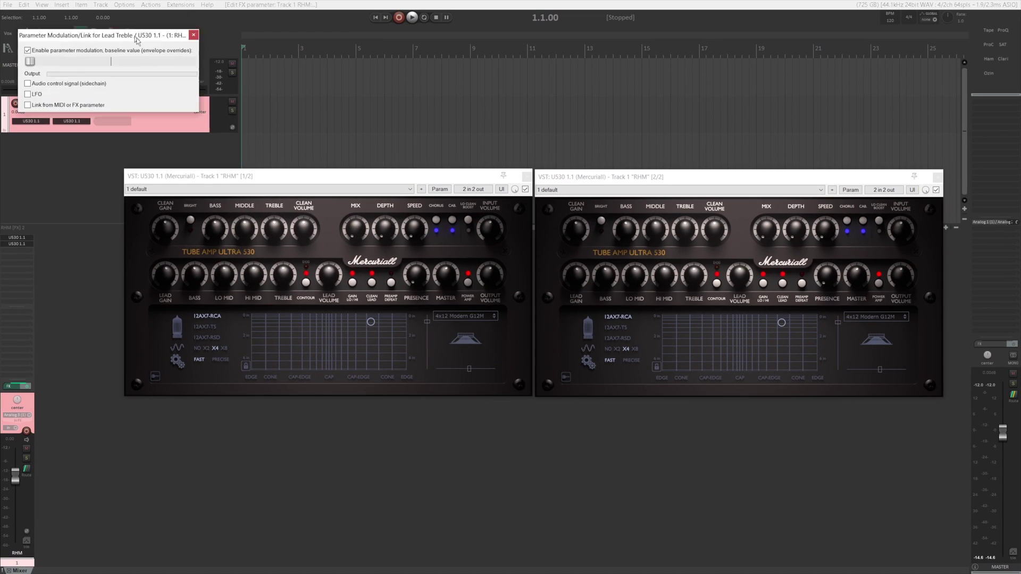
Enable Link from MIDI or FX parameter, choose 2: U530 1.1 > 8: Lead Treble, and close
drag(136, 37, 359, 215)
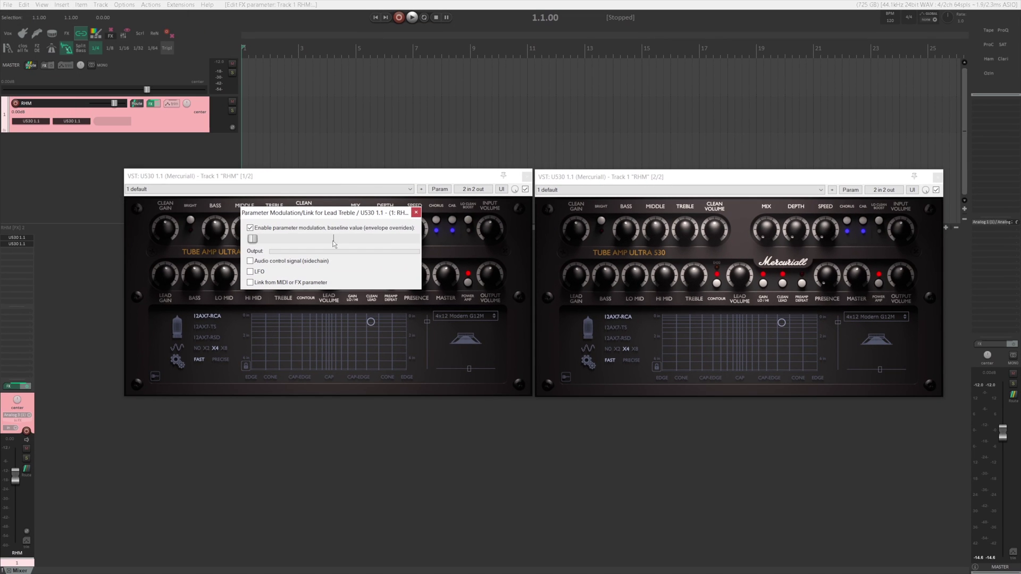
click(302, 284)
drag(313, 214, 341, 211)
click(353, 291)
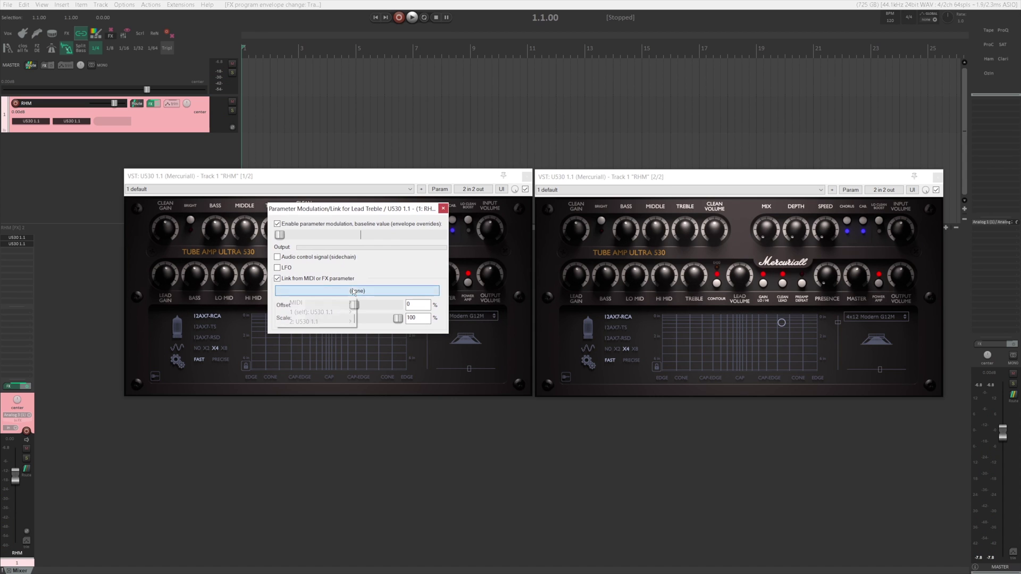
mouse_move(344, 322)
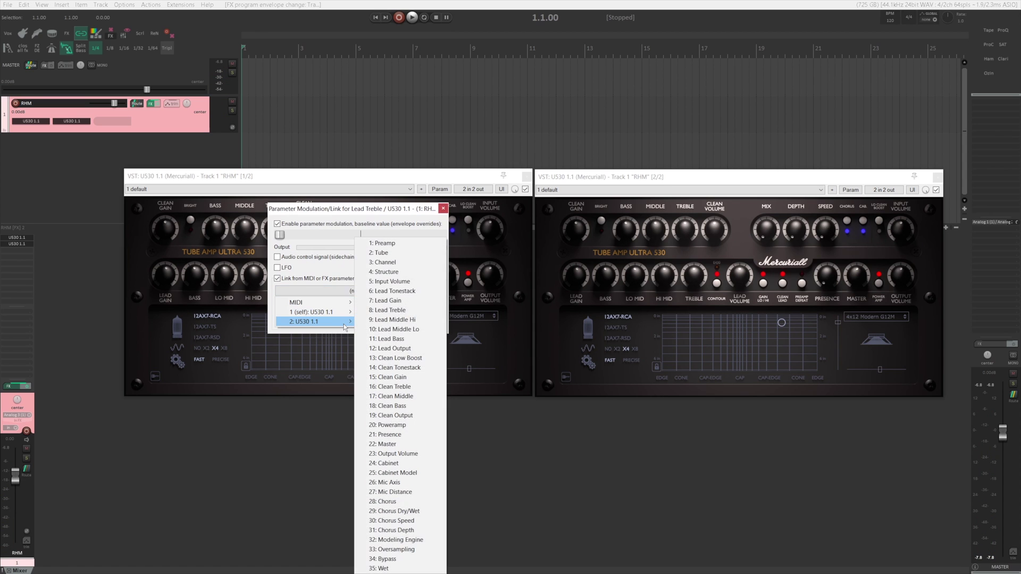
click(405, 312)
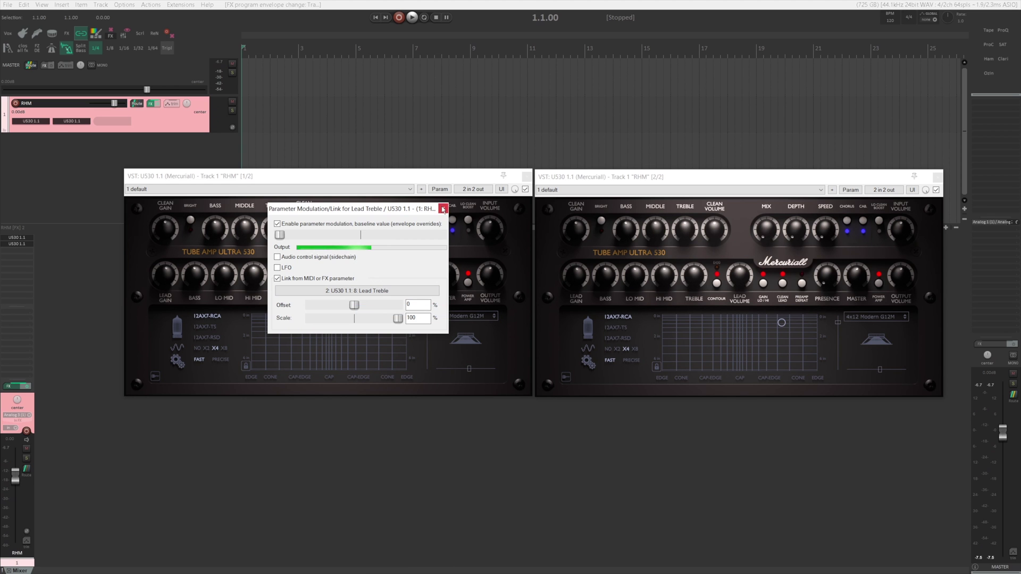
click(443, 209)
click(694, 275)
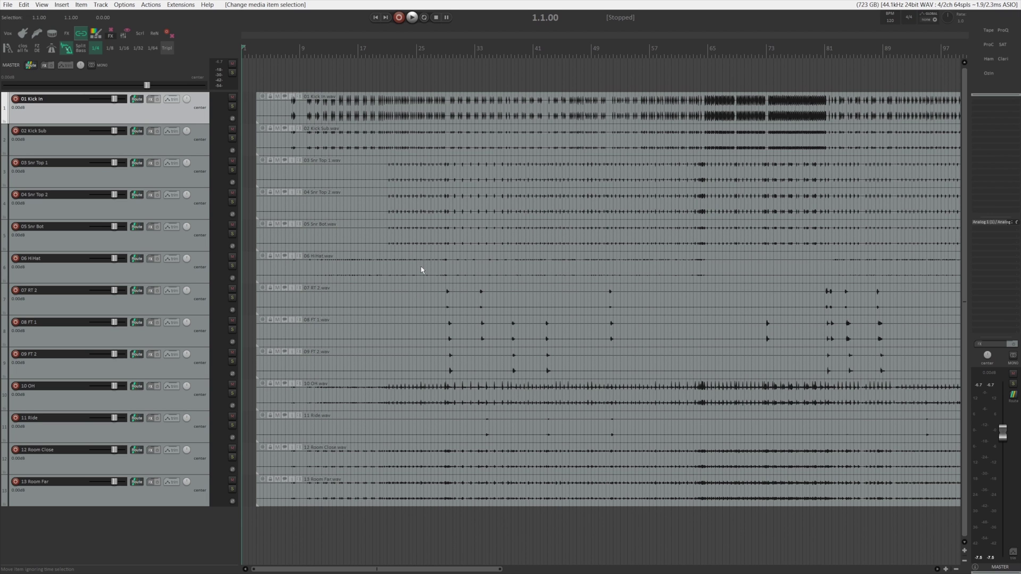
Toggle 01 Kick In's solo and inspect the mute and solo option menus
click(233, 106)
click(232, 106)
right_click(232, 102)
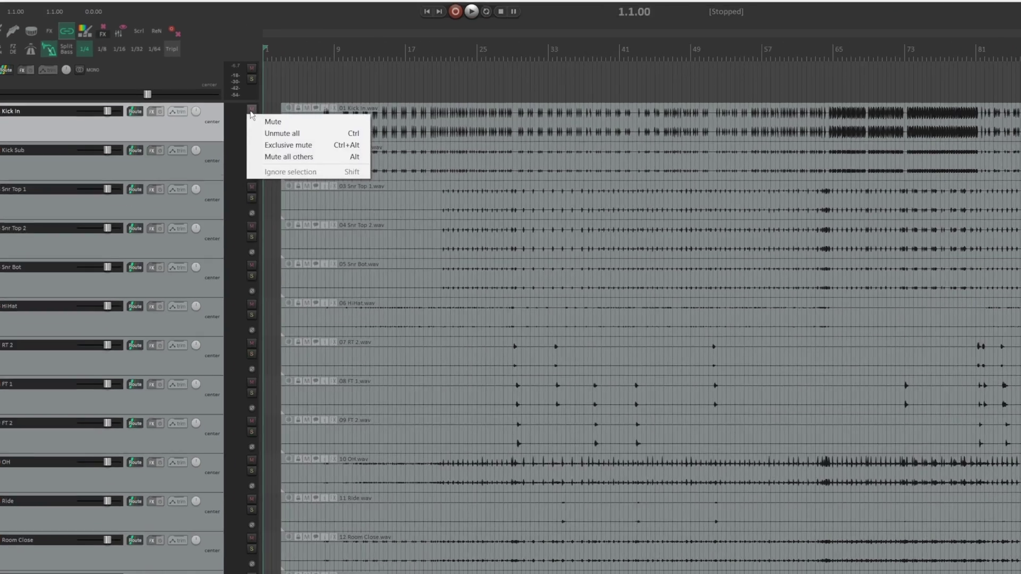
key(Escape)
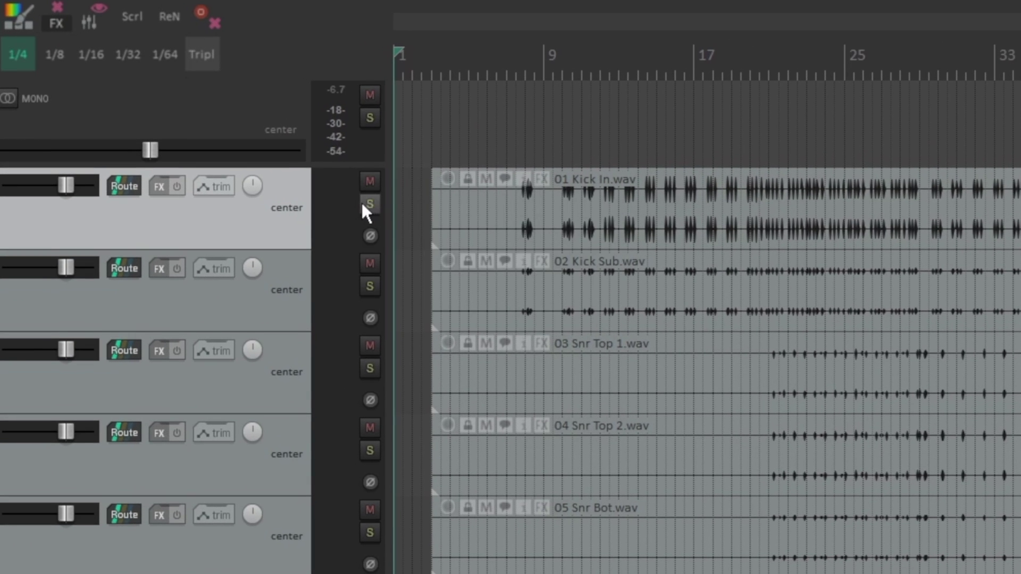
right_click(361, 204)
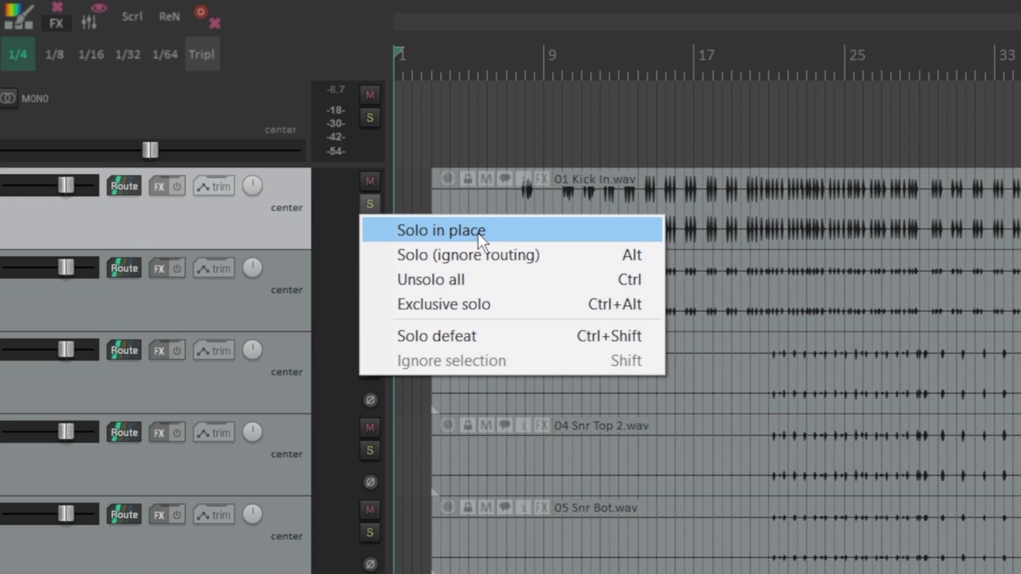
click(400, 167)
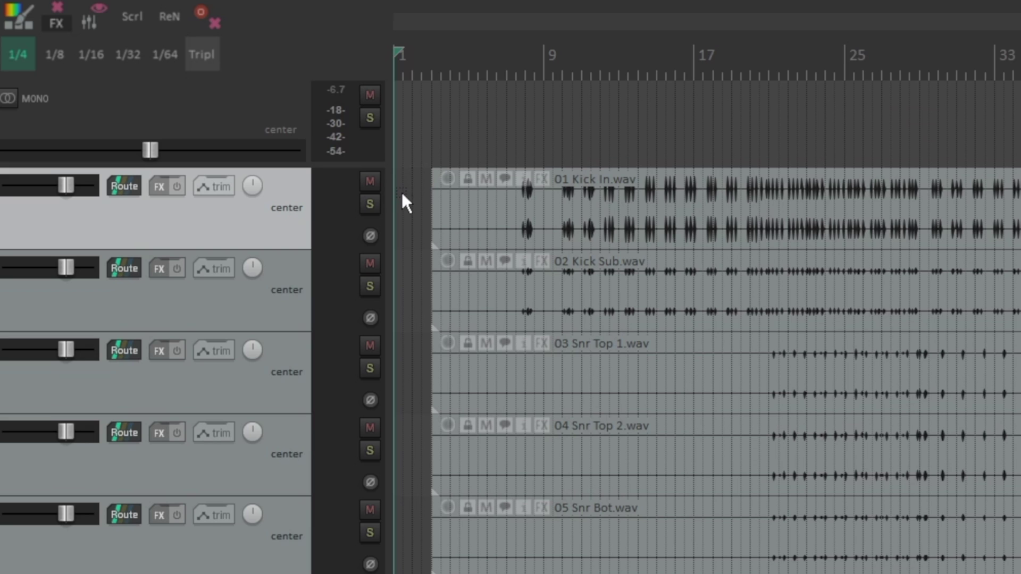
right_click(370, 204)
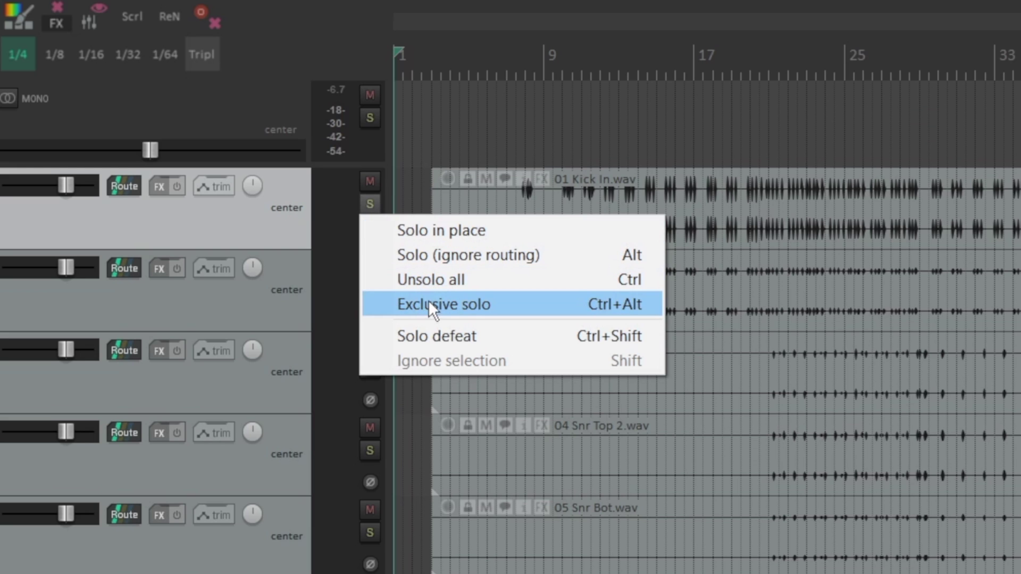
click(429, 109)
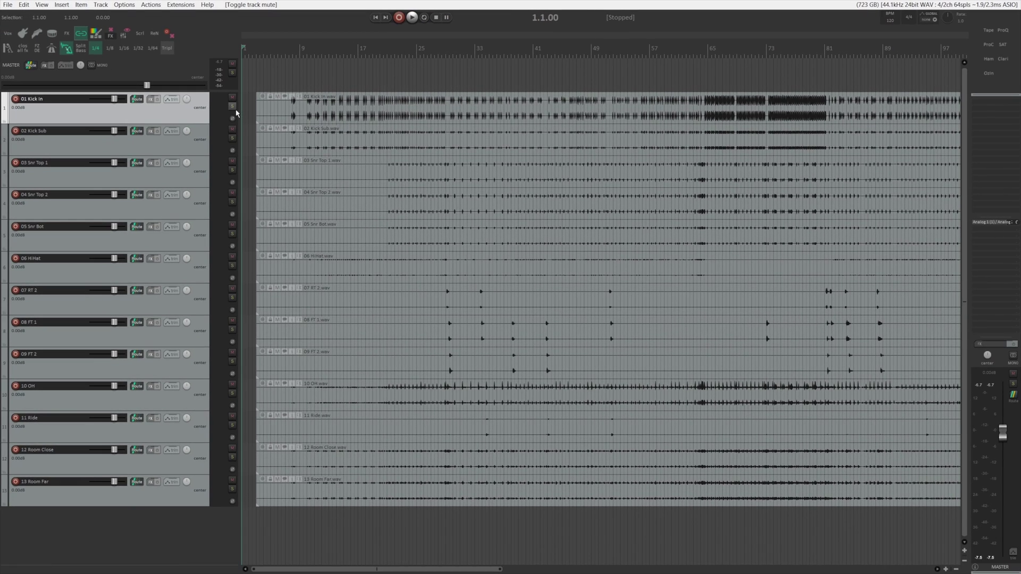
Exclusively solo tracks 01 through 05 in turn, ending with 04 Snr Top 2 soloed alone
click(232, 106)
click(232, 137)
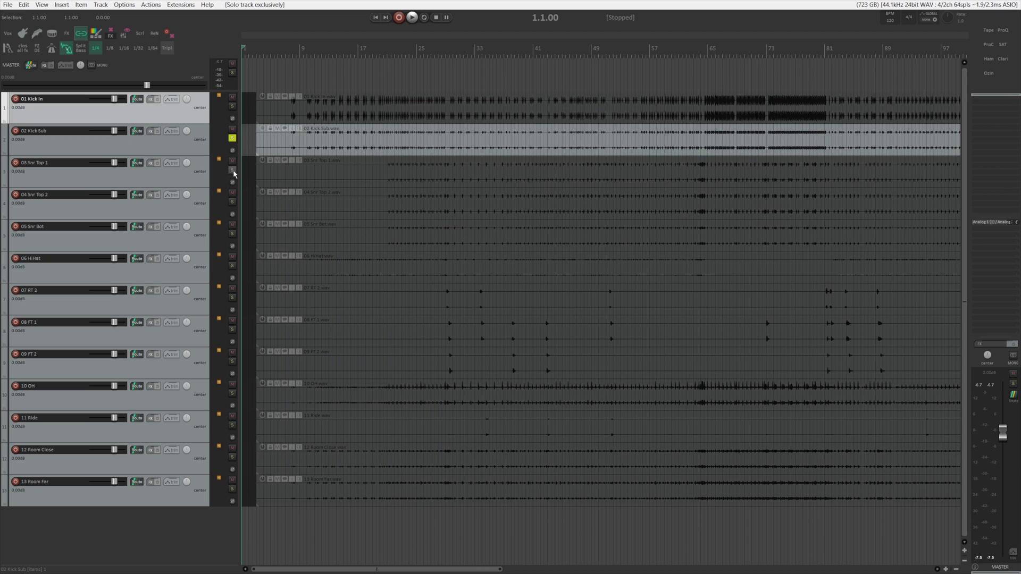
click(232, 170)
click(233, 202)
click(232, 202)
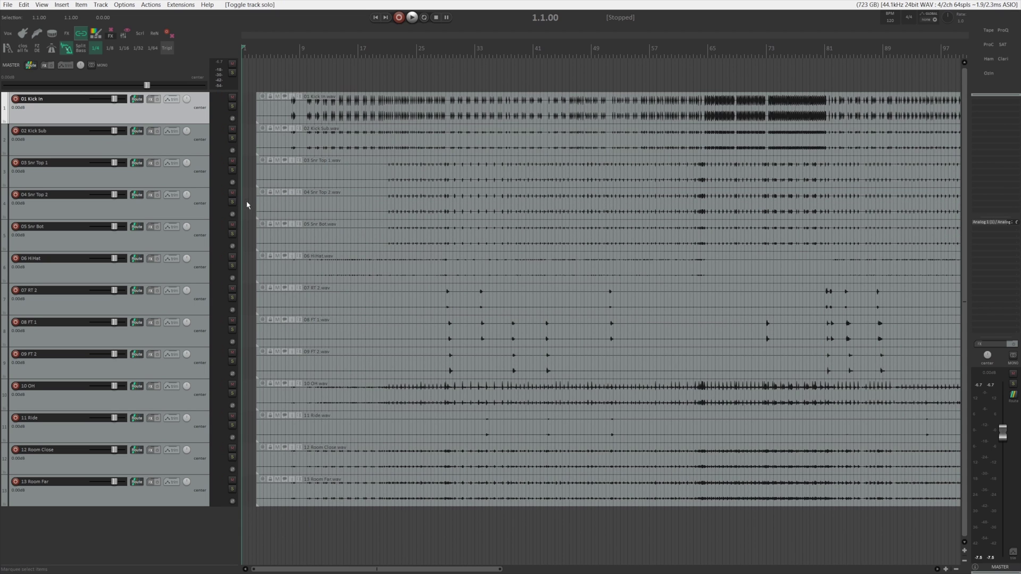
click(232, 201)
click(233, 202)
click(233, 170)
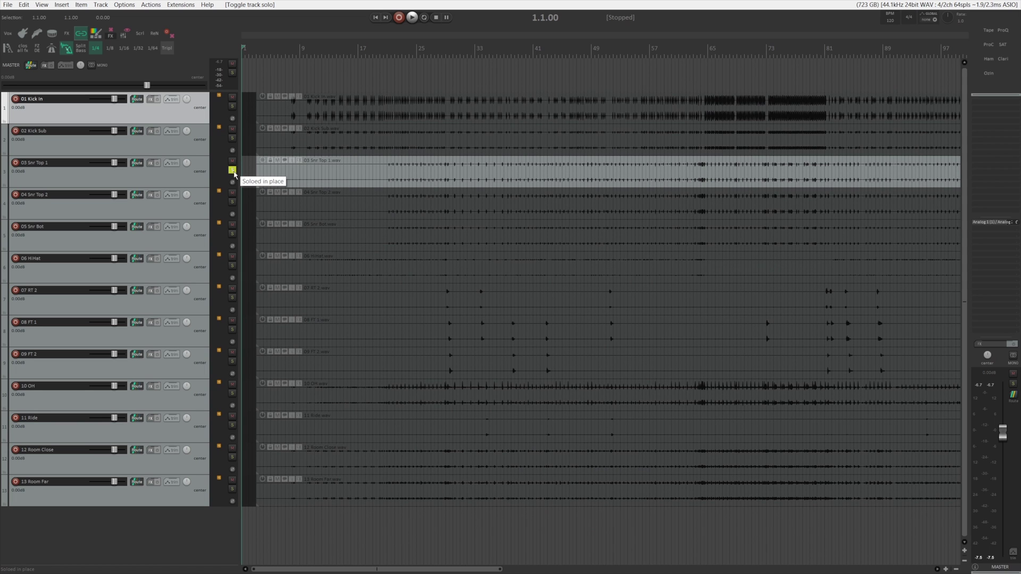
ctrl+alt+click(232, 202)
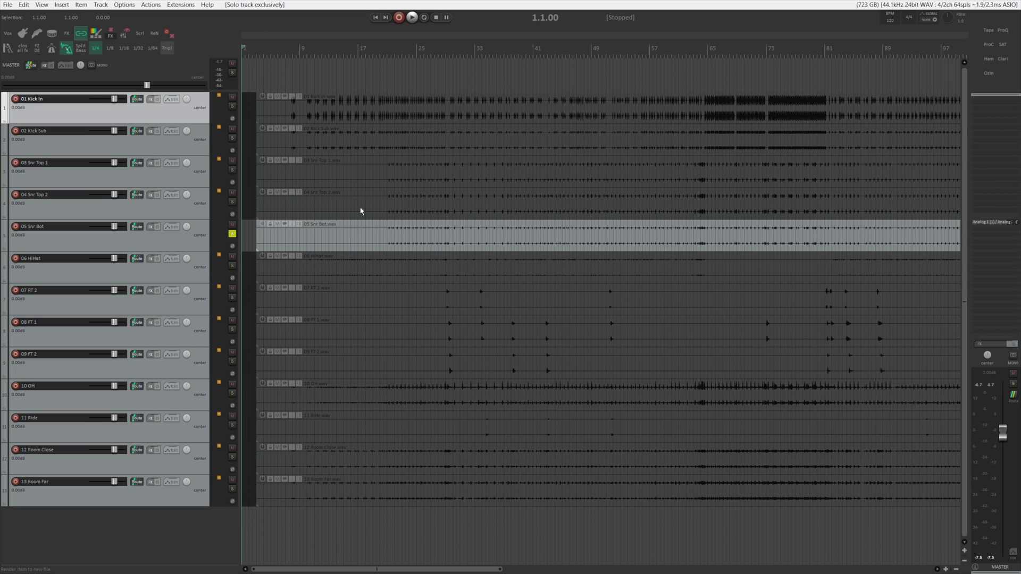
click(232, 202)
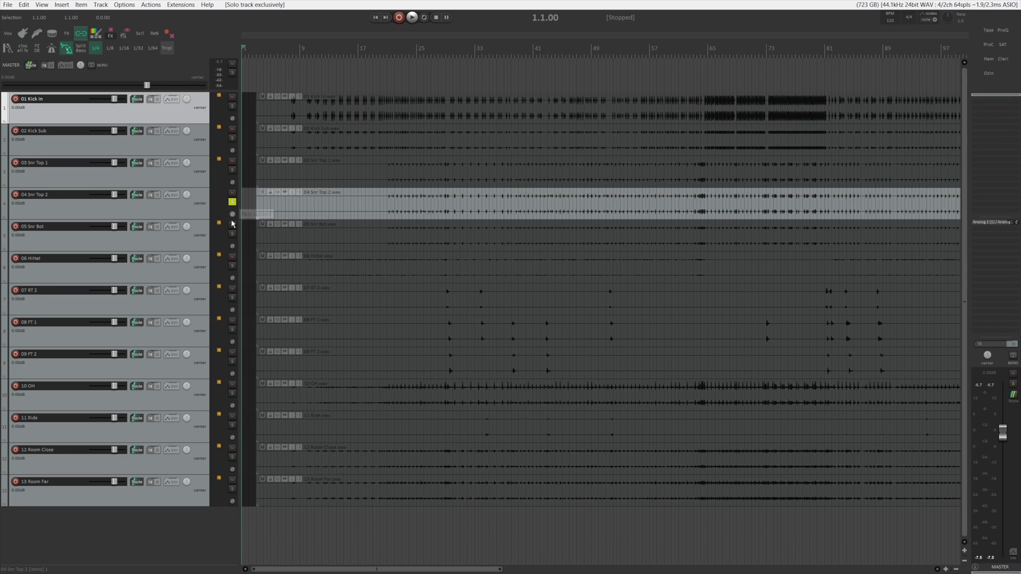
click(231, 234)
click(232, 202)
Set Solo defeat on 04 Snr Top 2, then test soloing tracks 07, 08 FT 1 and 09 FT 2
right_click(233, 203)
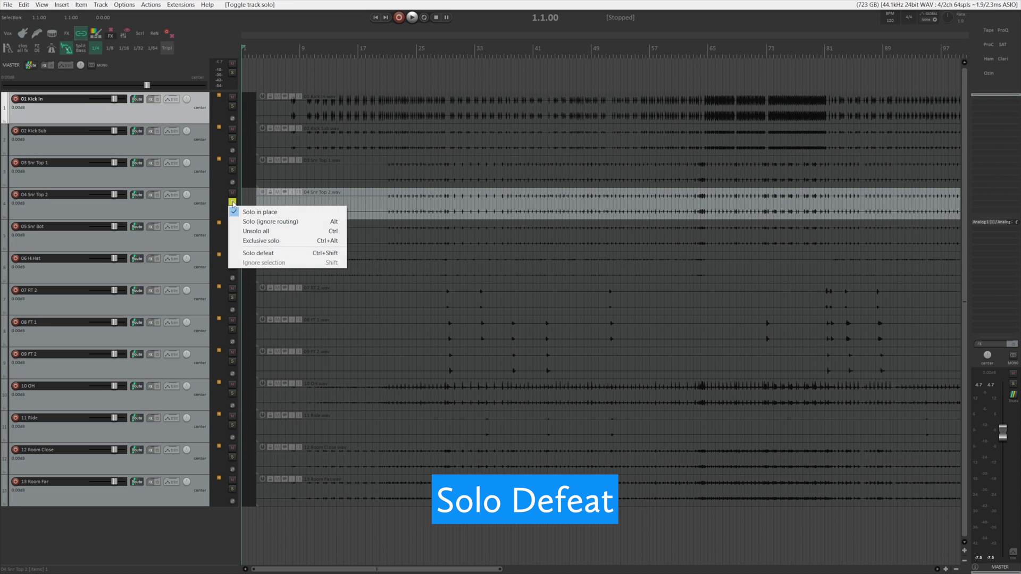
click(258, 253)
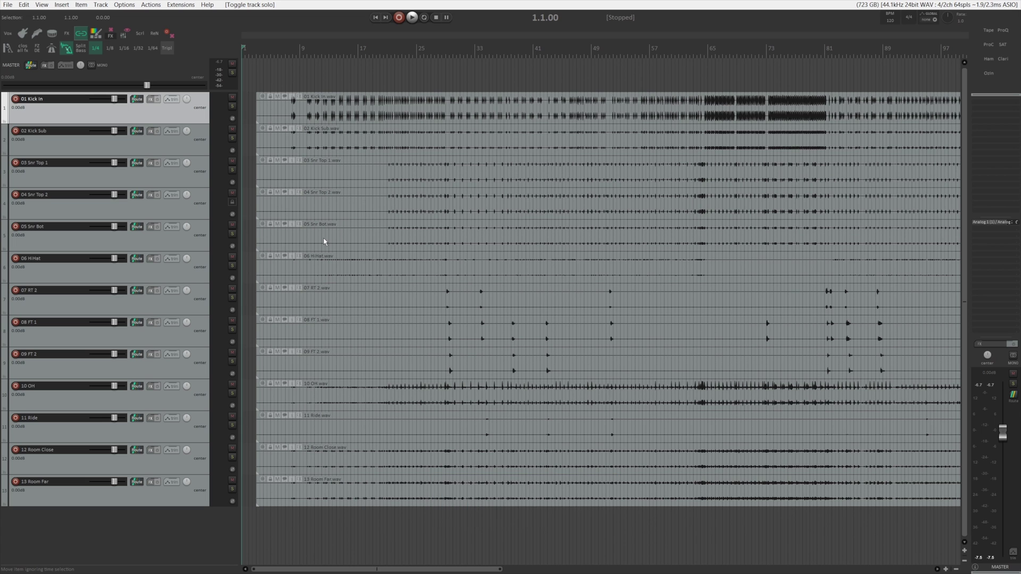
click(232, 299)
click(232, 299)
click(232, 330)
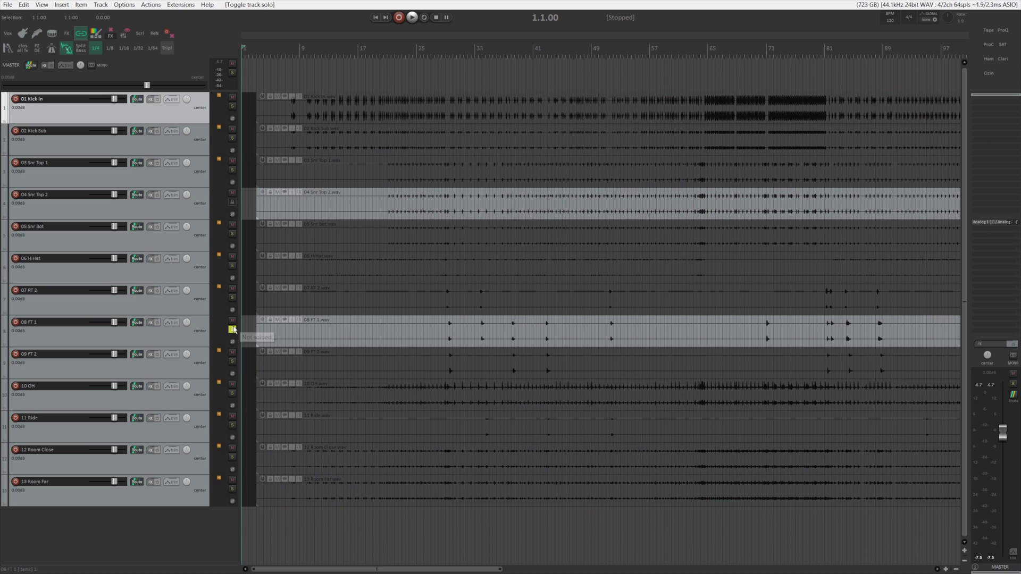
click(232, 329)
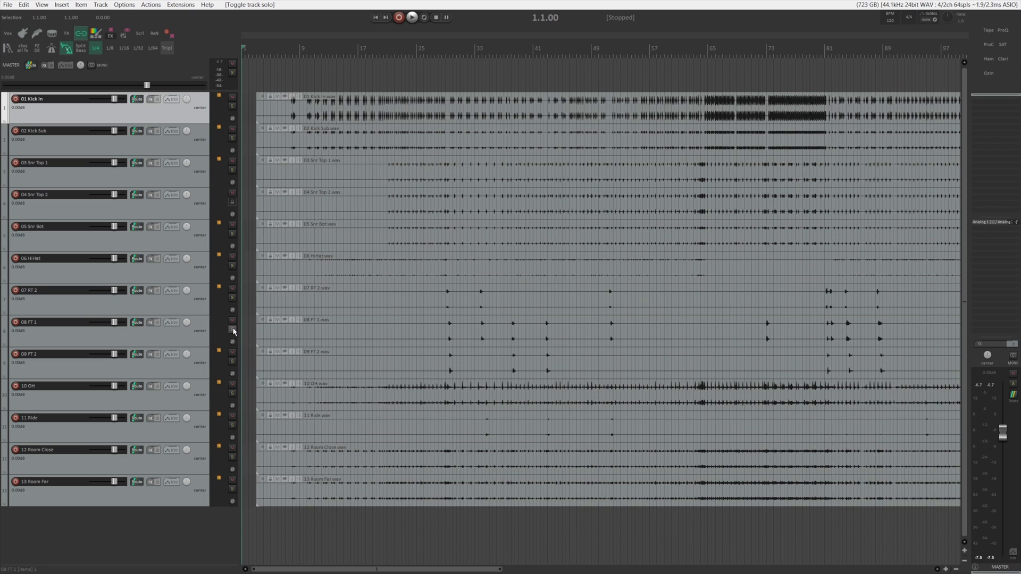
click(232, 362)
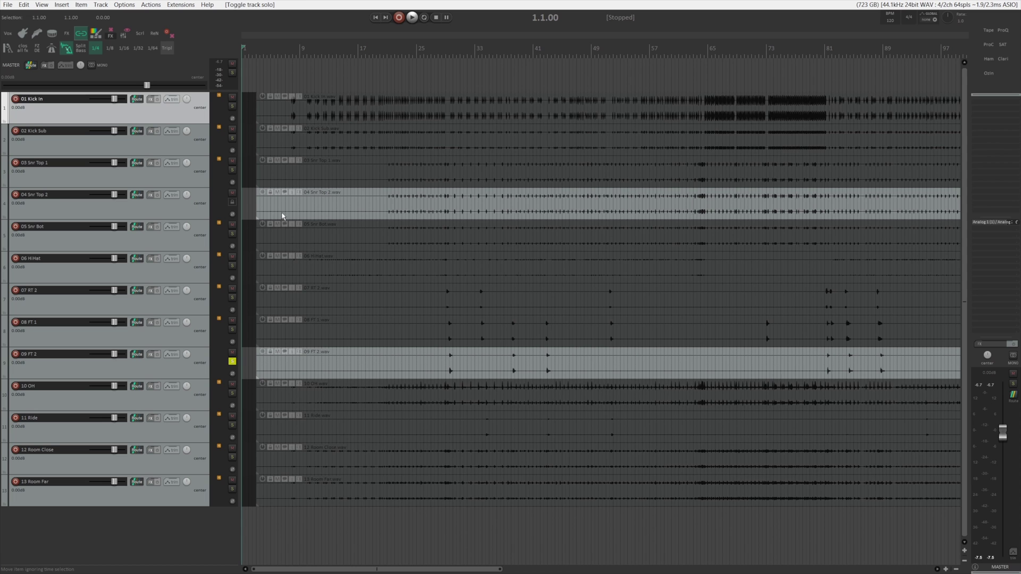
Unmute all drum tracks at once with a Ctrl-click on a mute button, then undo and redo
key(ctrl+a)
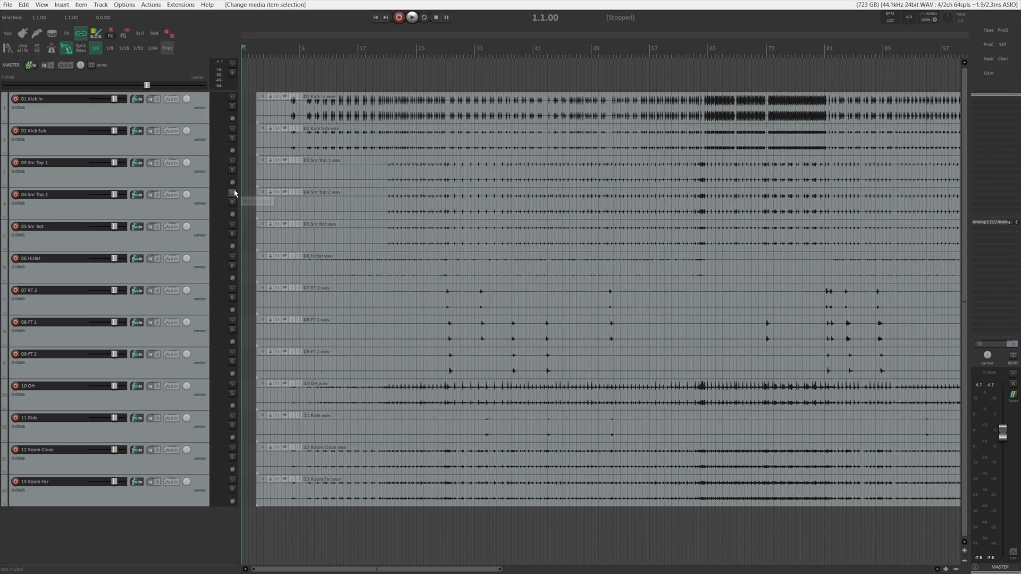
right_click(232, 193)
click(255, 213)
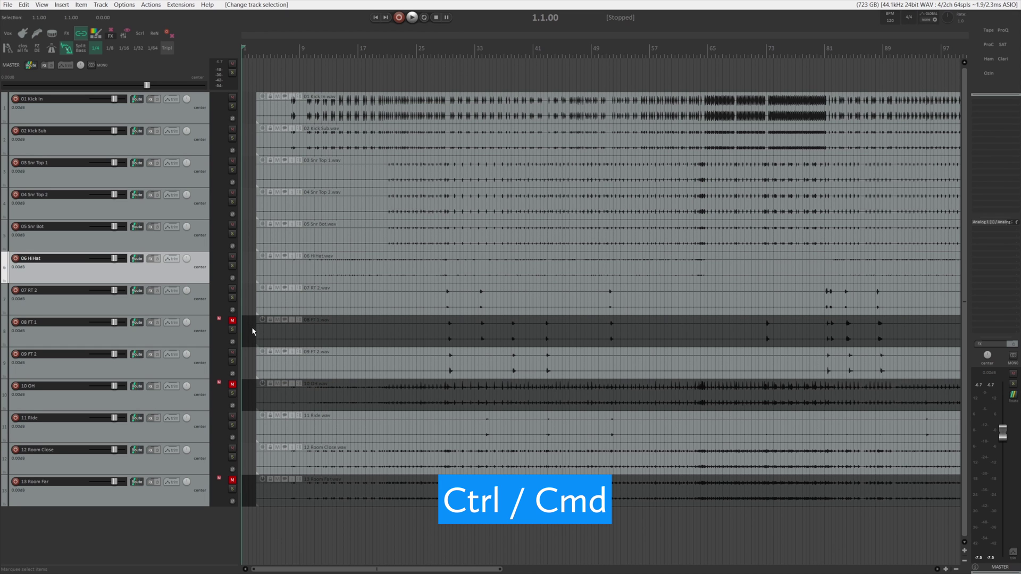
ctrl+click(232, 321)
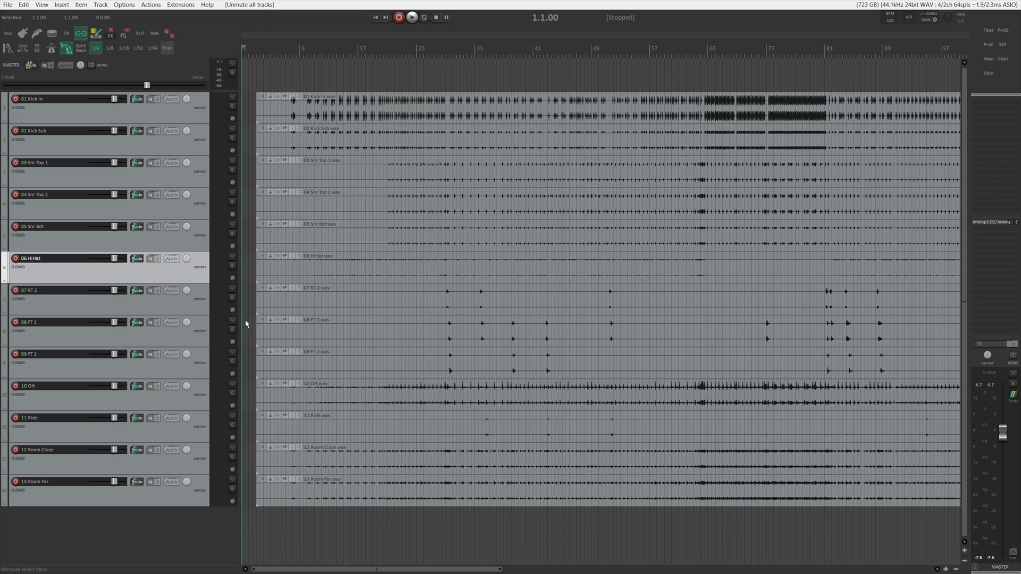
key(ctrl+z)
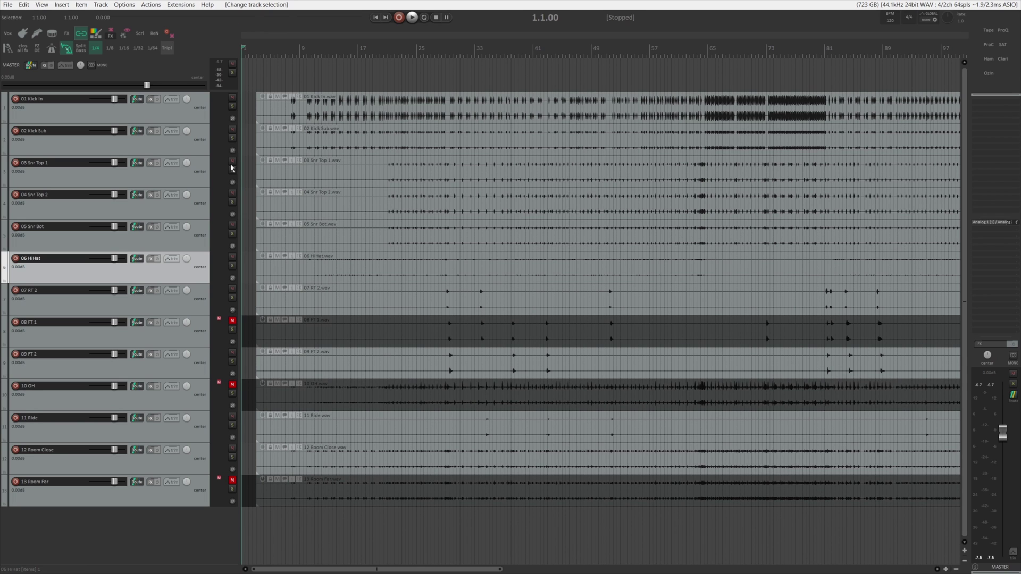
key(ctrl+shift+z)
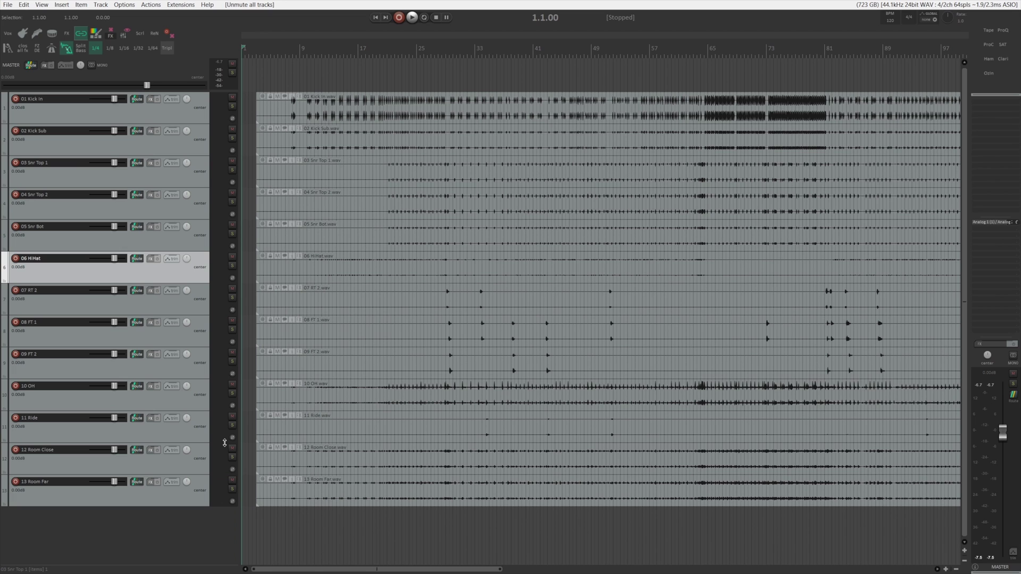
Exclusively mute 08 FT 1, 06 HiHat, 09 FT 2, 07 RT 2 and 05 Snr Bot in turn
right_click(232, 321)
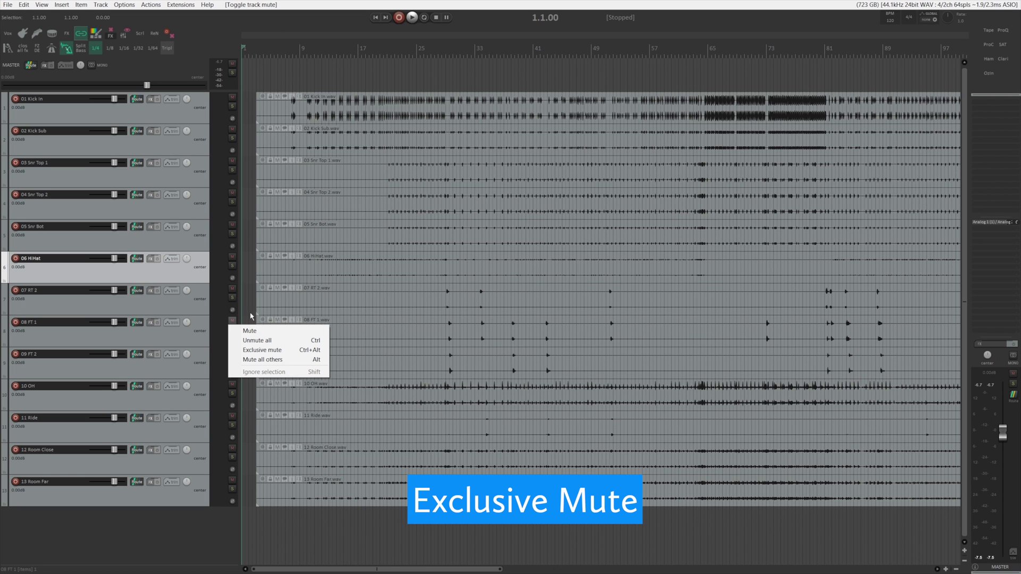
click(249, 318)
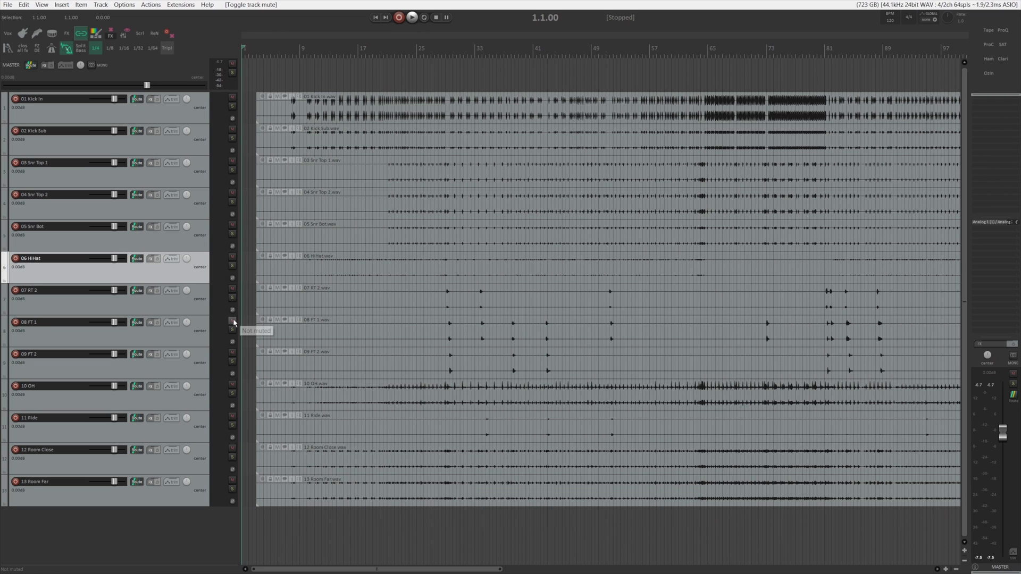
click(232, 322)
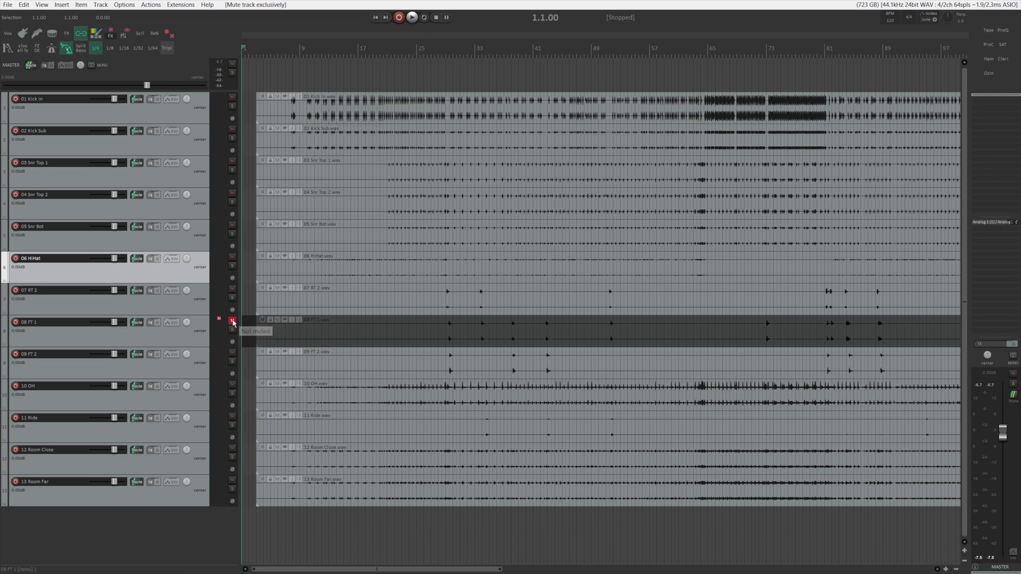
ctrl+alt+click(232, 256)
ctrl+alt+click(232, 353)
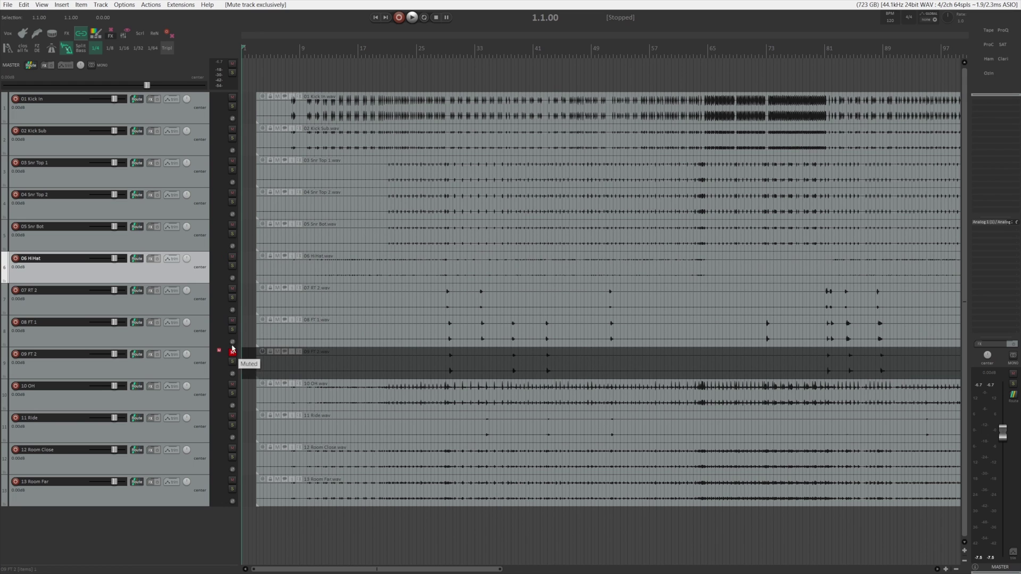
click(232, 321)
click(232, 290)
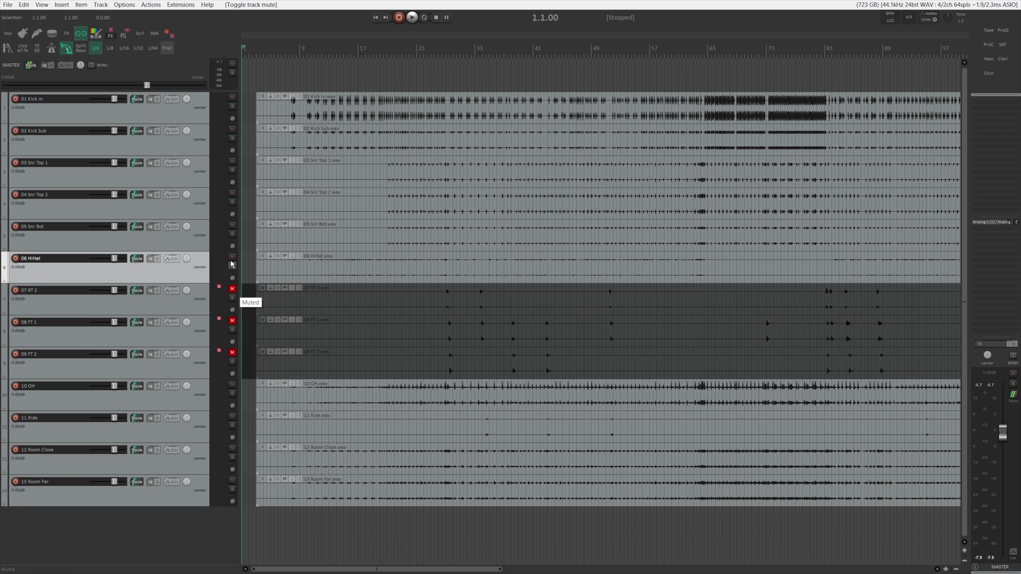
ctrl+alt+click(233, 225)
click(233, 225)
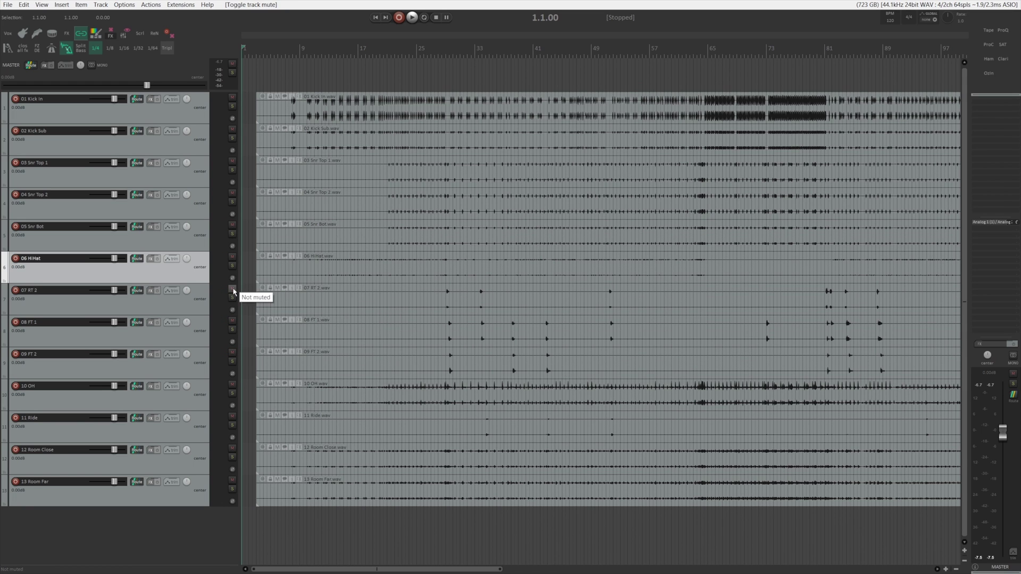
Mute every track except 07 RT 2, after trying 05 Snr Bot and 03 Snr Top 1
right_click(232, 290)
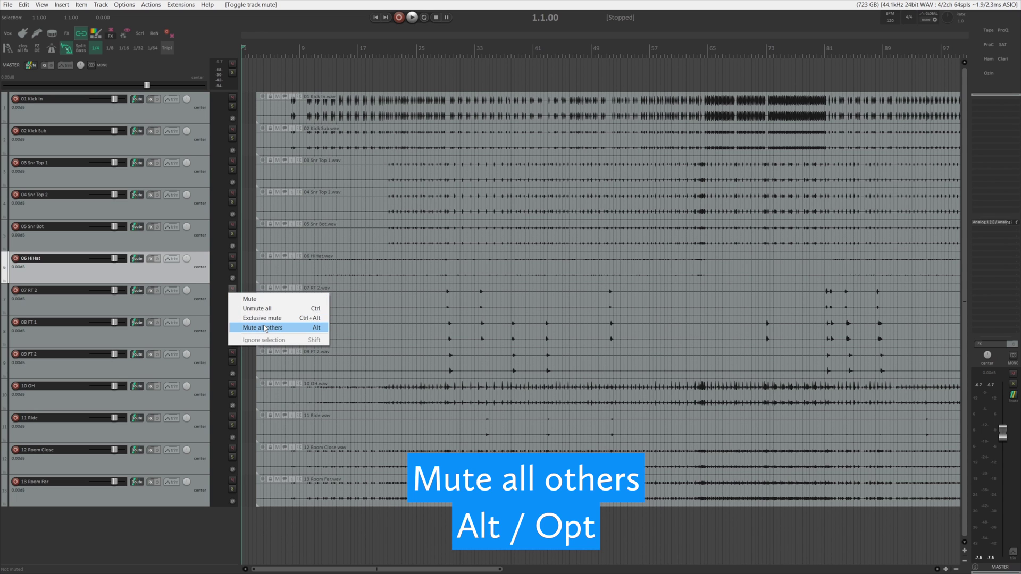
click(247, 273)
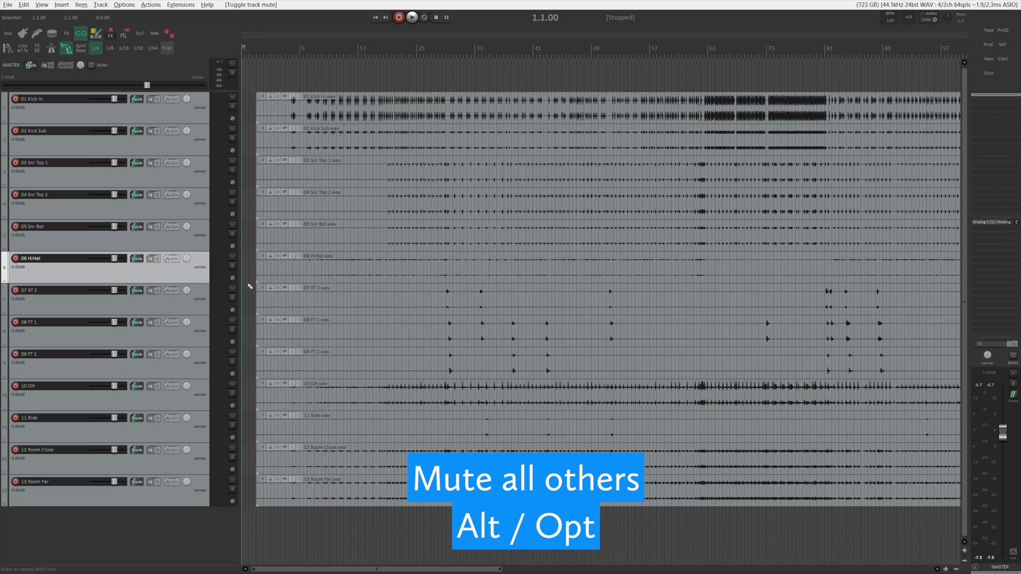
alt+click(233, 291)
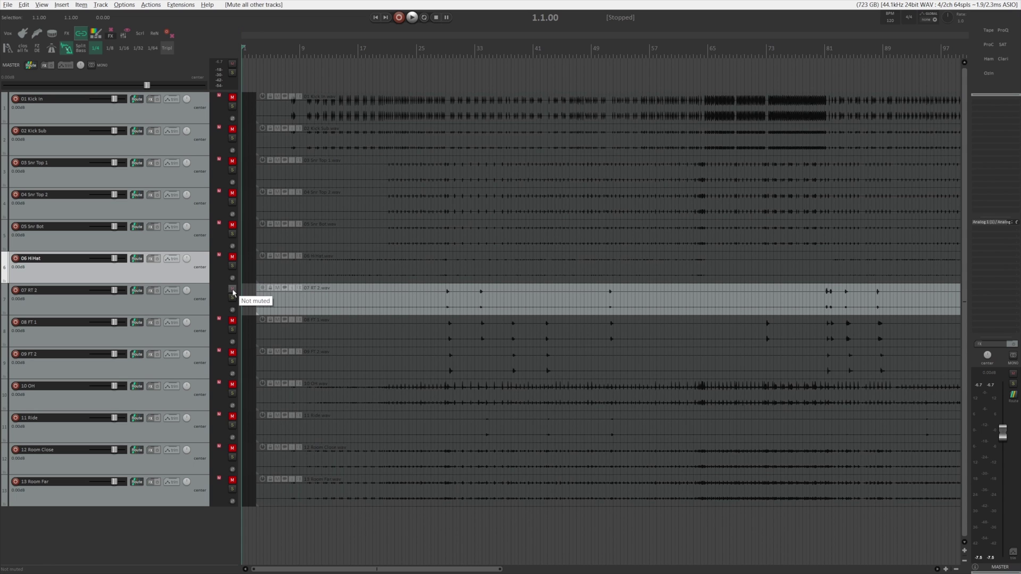
alt+click(231, 226)
alt+click(233, 161)
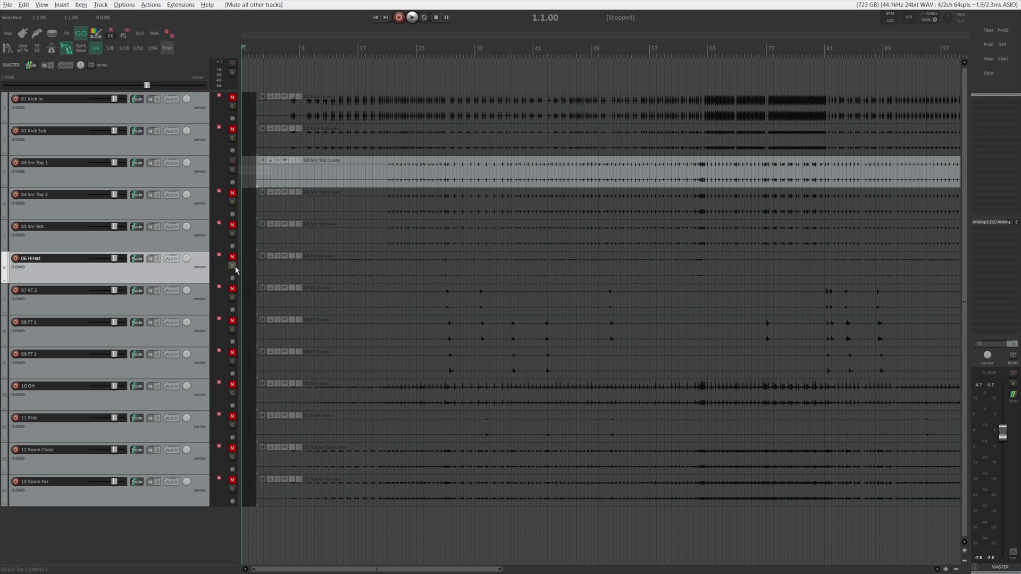
alt+click(233, 288)
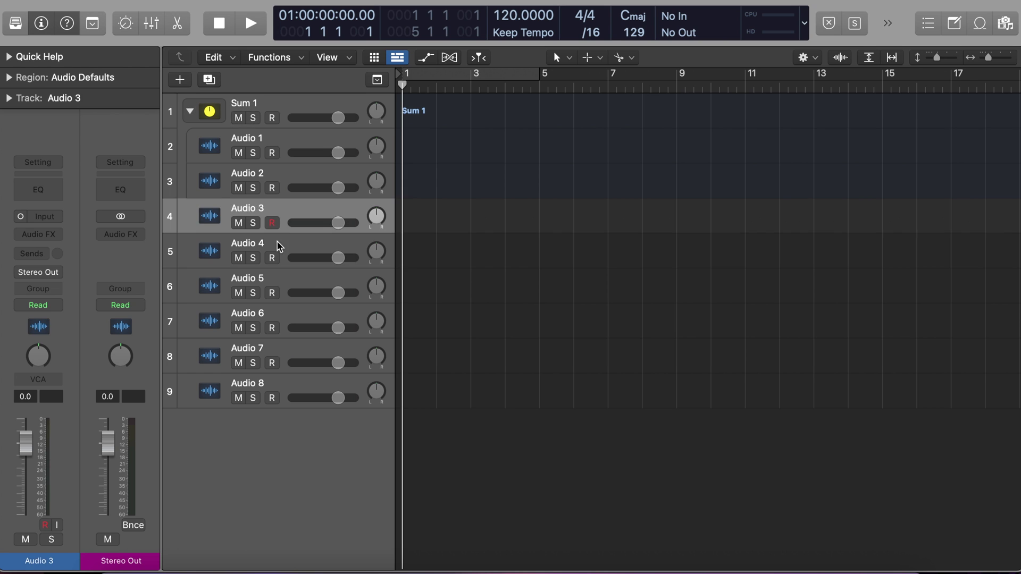
Make summing stacks from pairs Audio 1–2, 3–4, 5–6 and 7–8 with Cmd+Shift+D
shift+click(278, 244)
key(super+shift+d)
click(280, 321)
shift+click(278, 350)
key(super+shift+d)
click(275, 421)
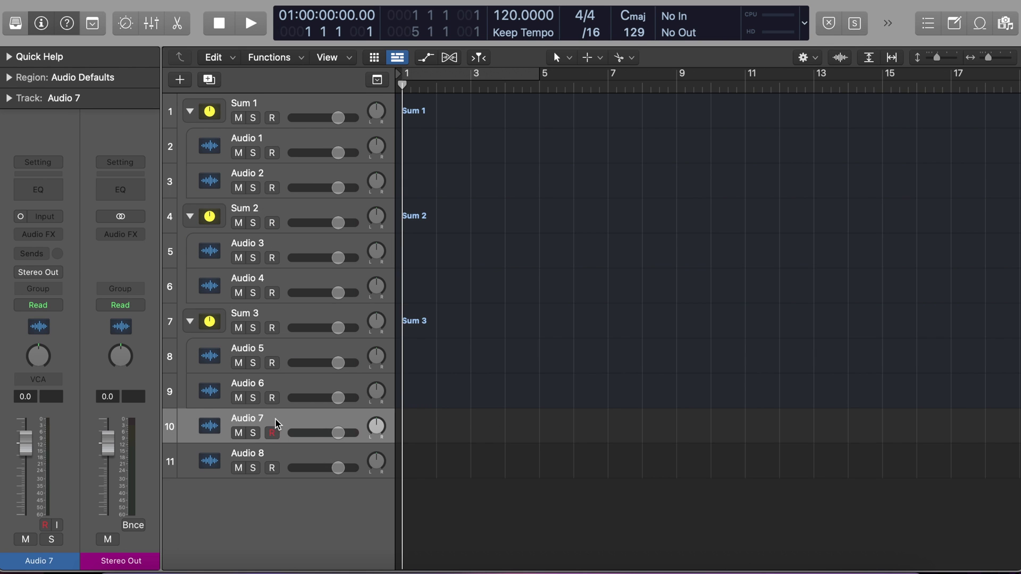
shift+click(274, 453)
key(super+shift+d)
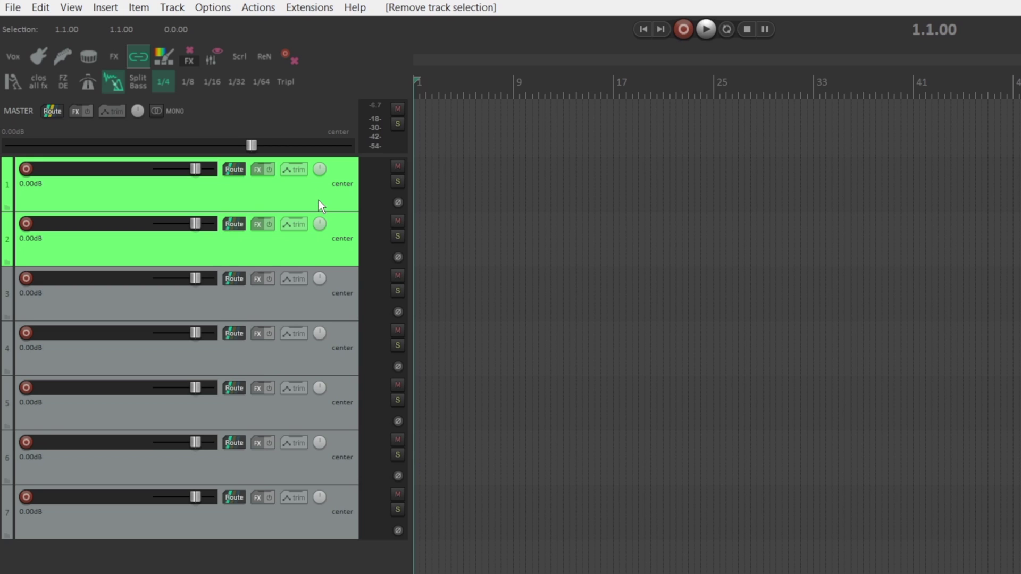
Insert an empty track at the top and make it a folder ending at track 3
click(330, 250)
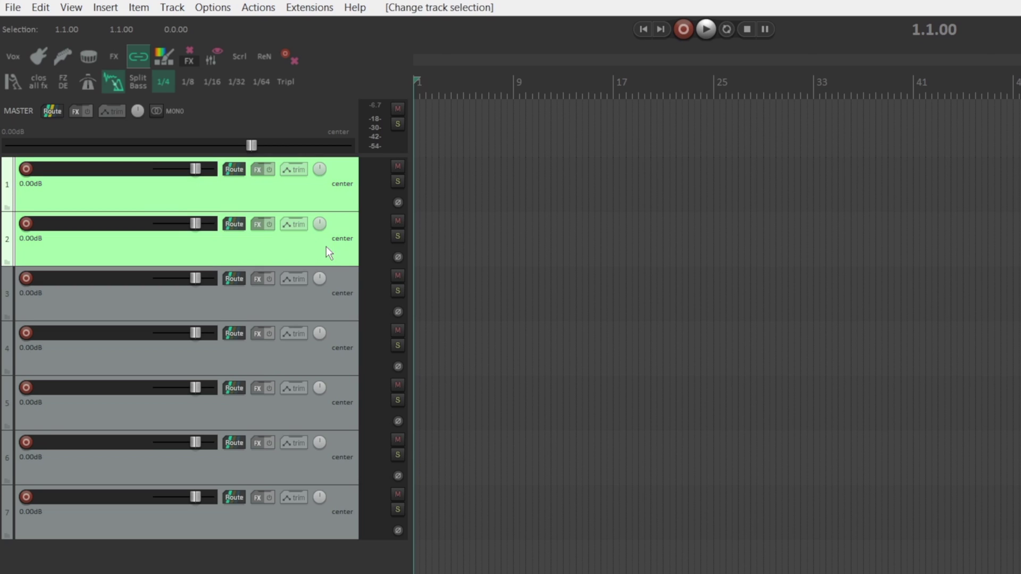
click(318, 303)
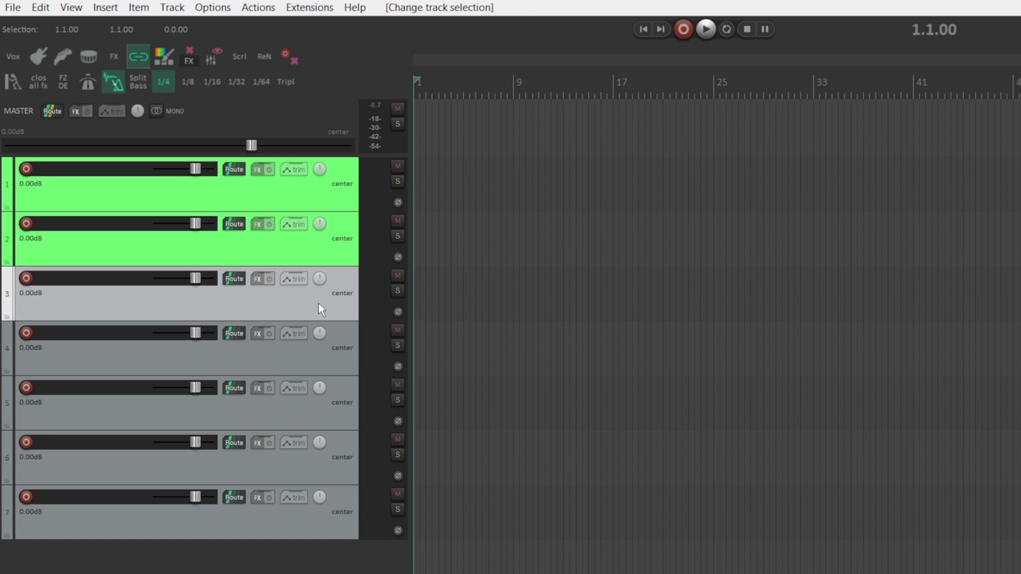
key(ctrl+t)
drag(314, 363, 273, 151)
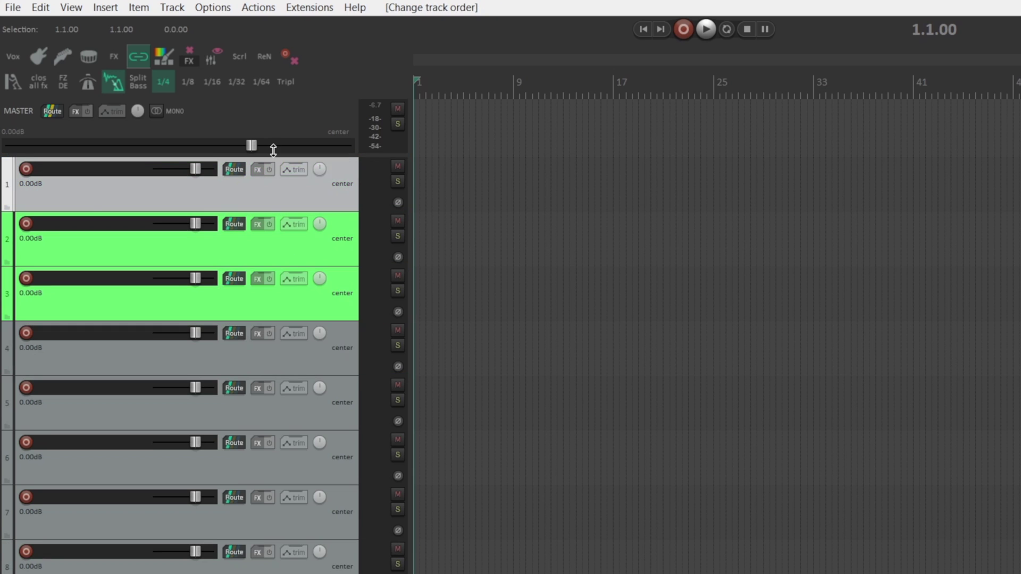
click(7, 207)
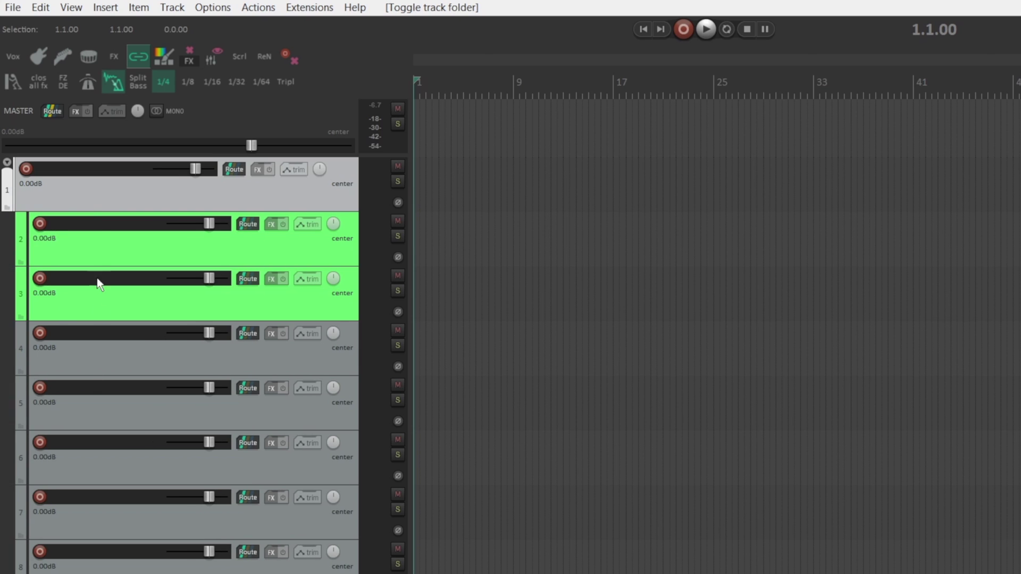
click(21, 316)
click(21, 316)
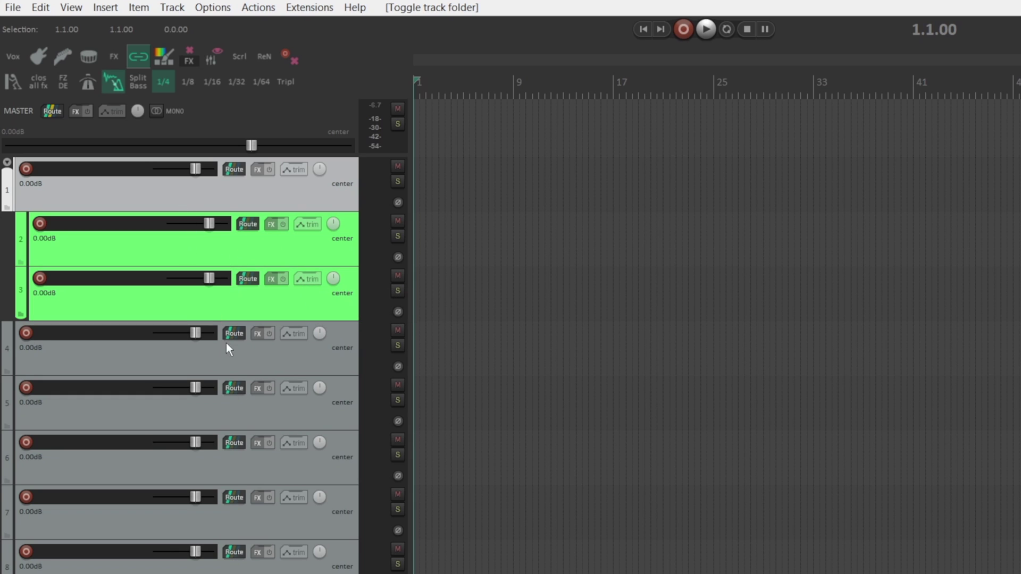
Wrap tracks 1 and 2 in a new folder via the Make and name folder action, leaving its name blank
click(234, 359)
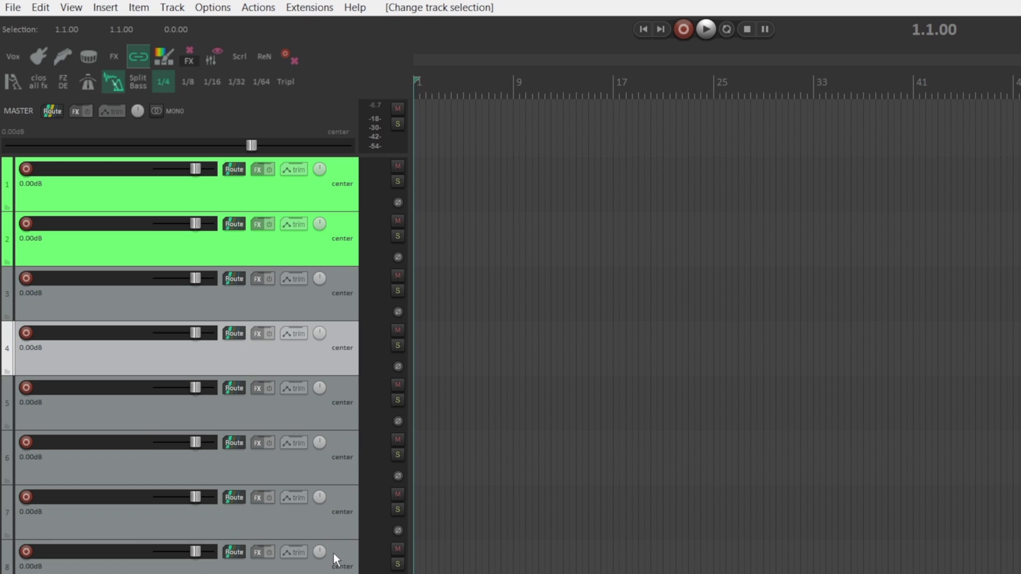
click(320, 193)
shift+click(322, 244)
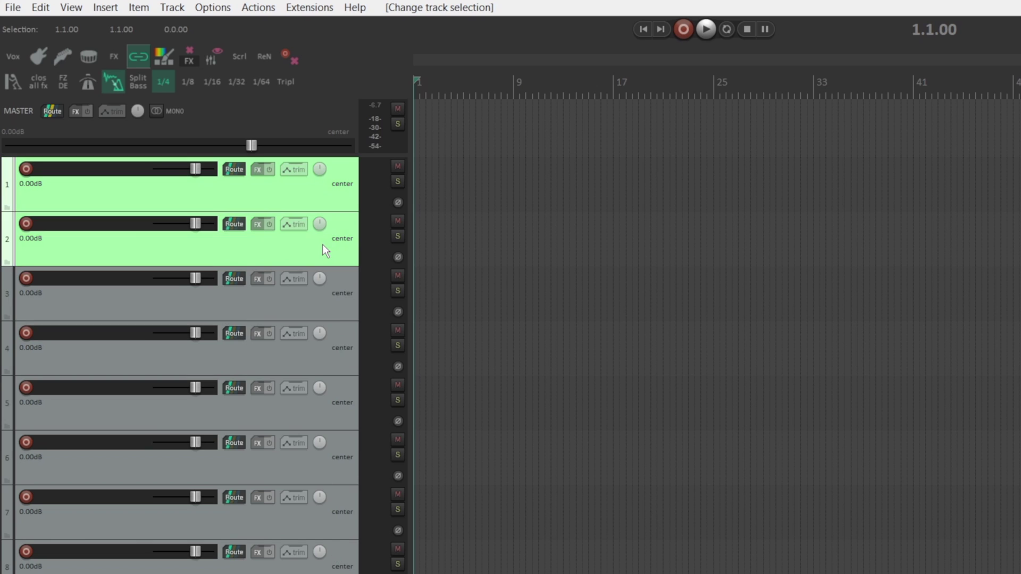
key(ctrl+shift+f)
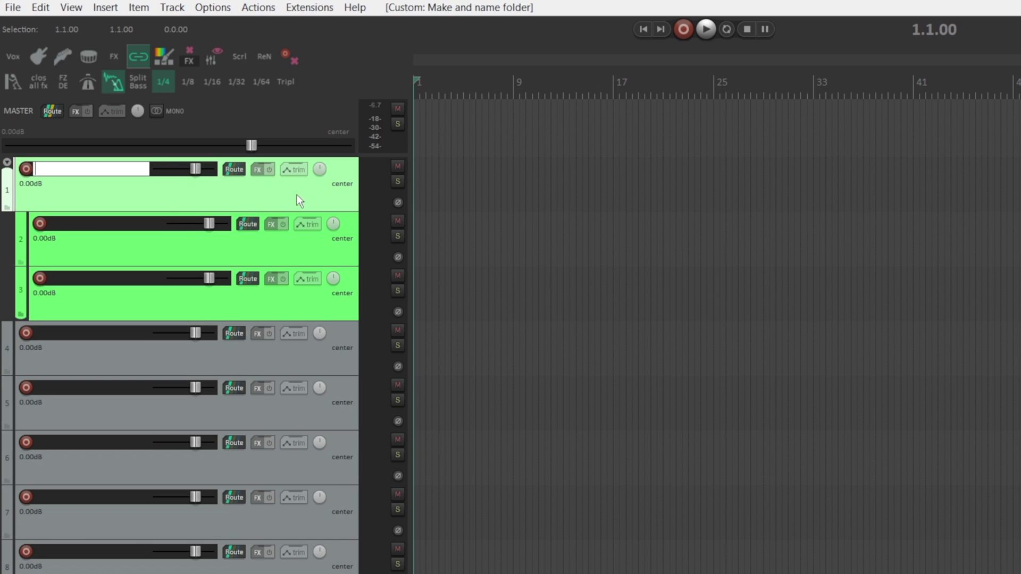
click(157, 189)
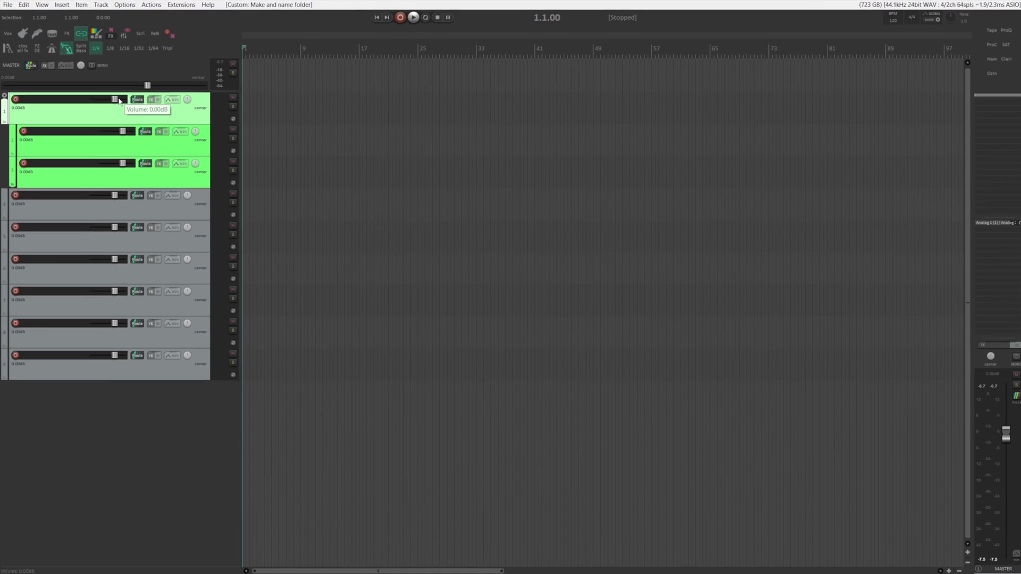
Open the action list, inspect a new custom action's editor without saving, then select 'Custom: Make and name folder'
click(151, 4)
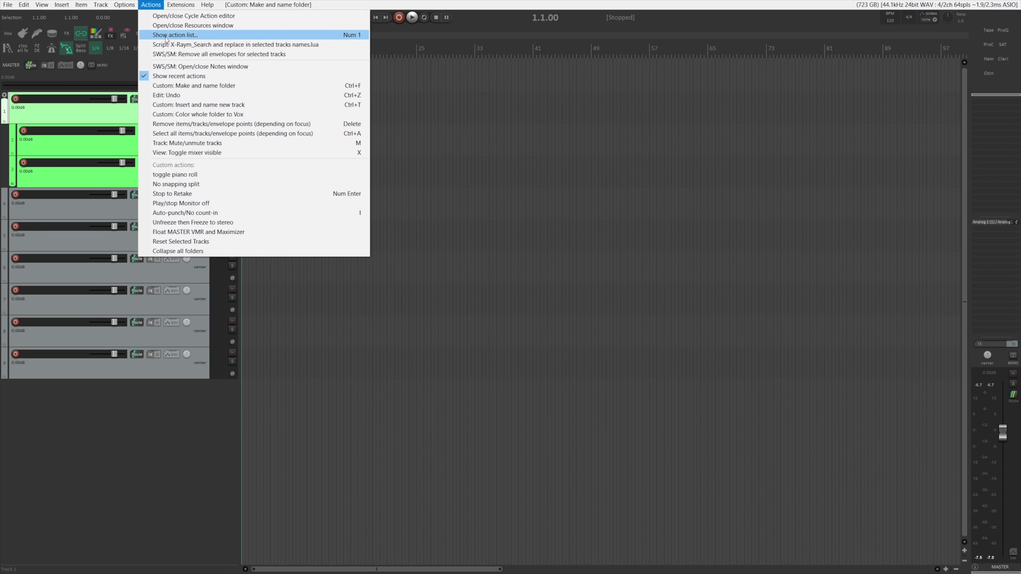
click(165, 35)
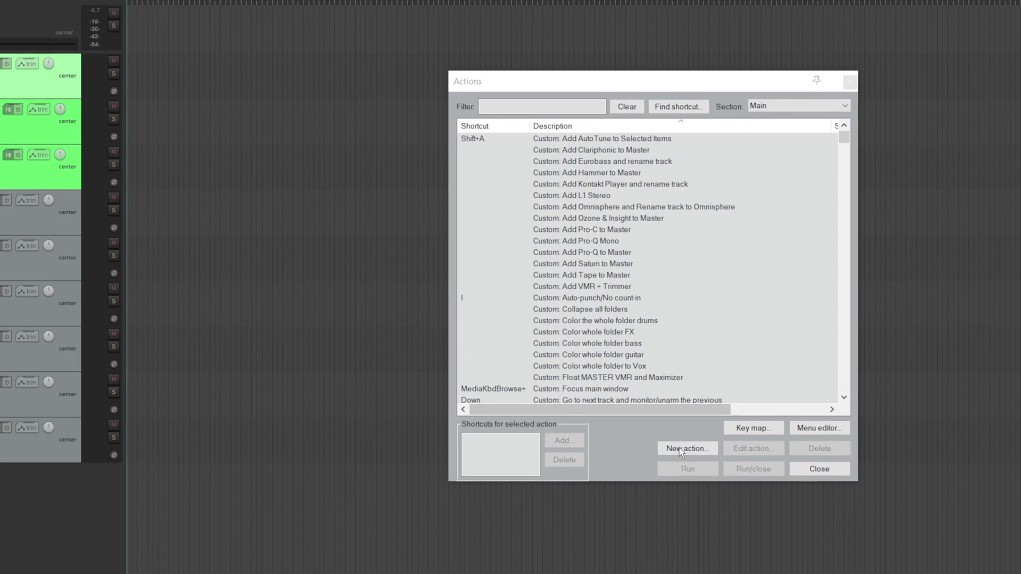
click(634, 370)
click(705, 478)
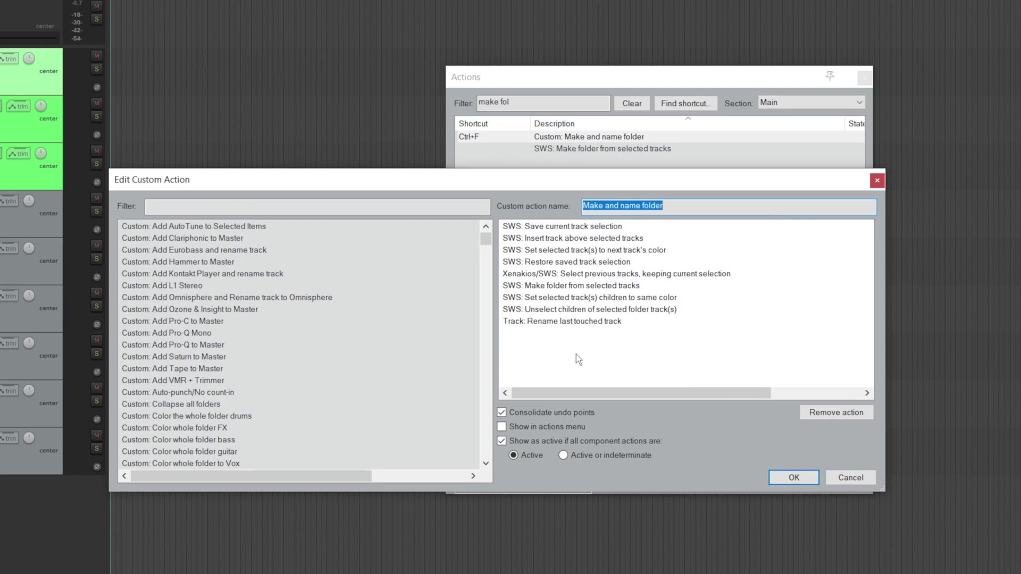
click(246, 205)
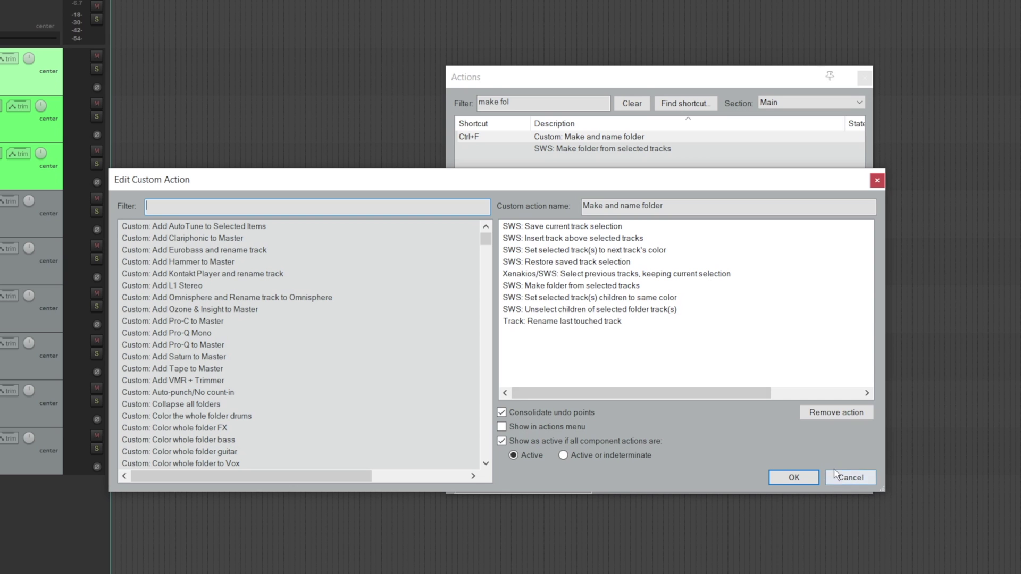
click(850, 477)
click(482, 139)
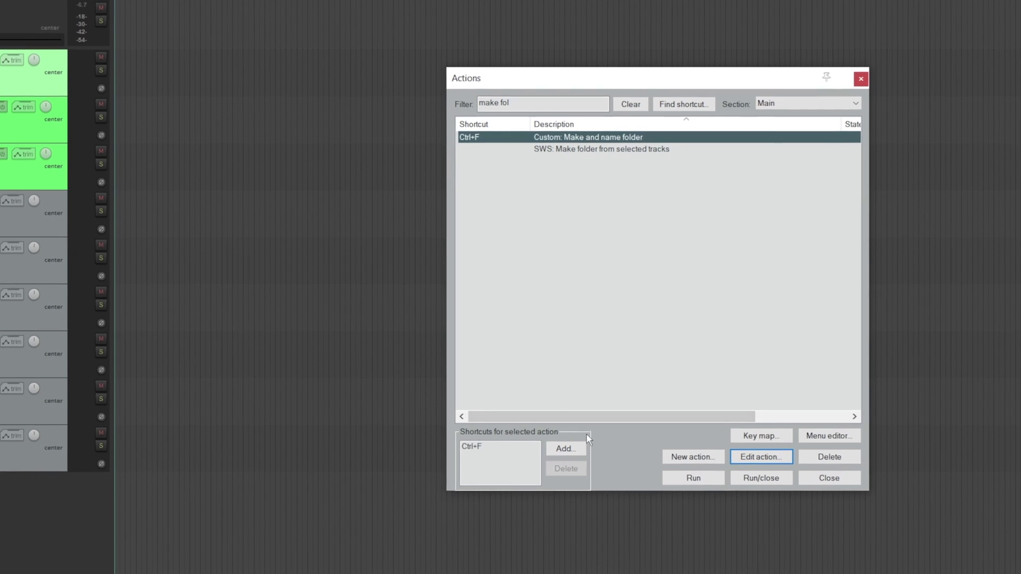
Close the action list and put tracks 6 through 9 into a new named folder with Ctrl+Shift+F
click(829, 478)
click(14, 319)
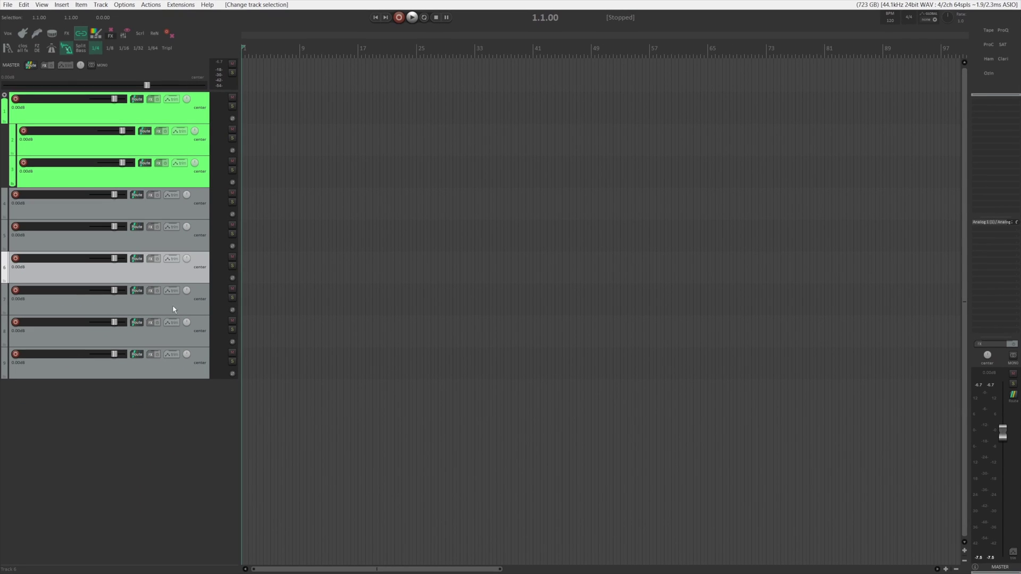
shift+click(177, 365)
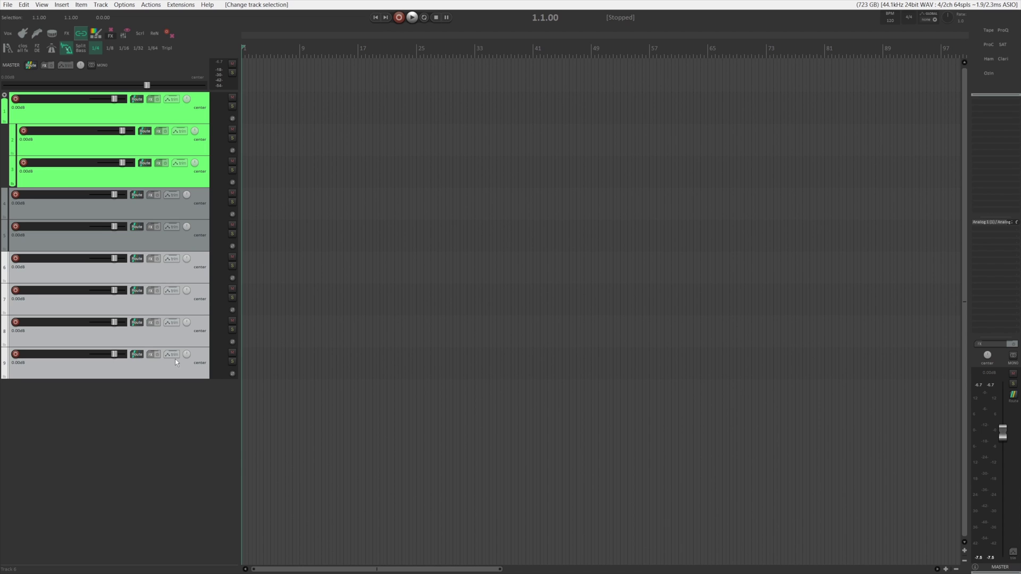
key(ctrl+shift+f)
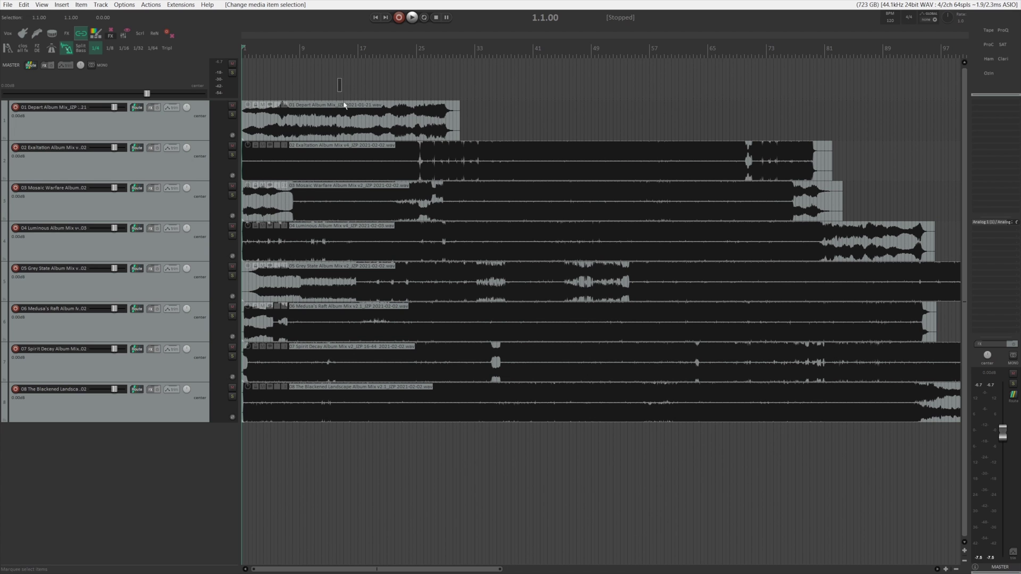
Marquee-select the eight album mix items across tracks 1–8
drag(344, 105, 395, 429)
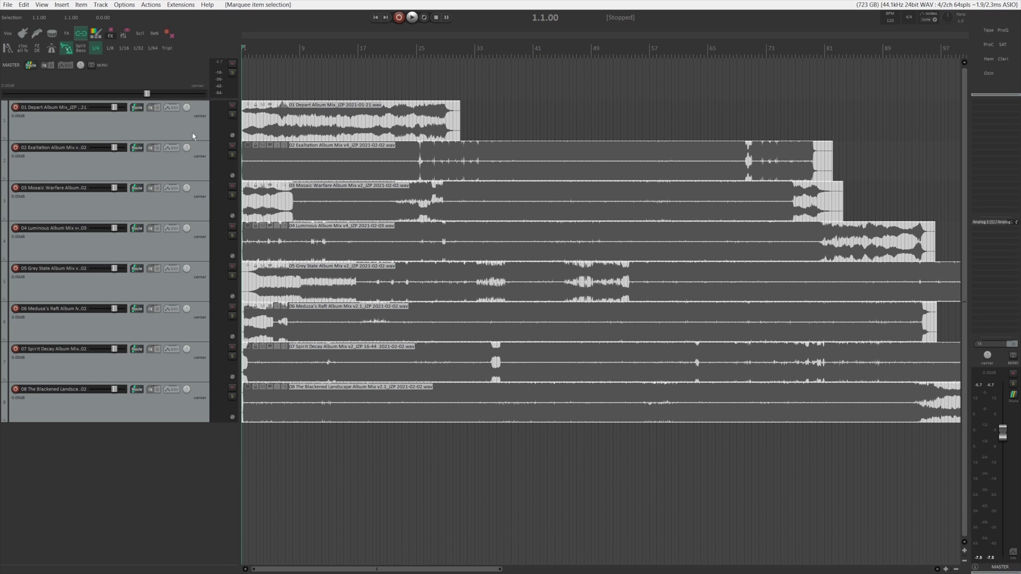
Open Extensions > Loudness and review the integrated LUFS, range and peak columns for the eight mixes
click(180, 5)
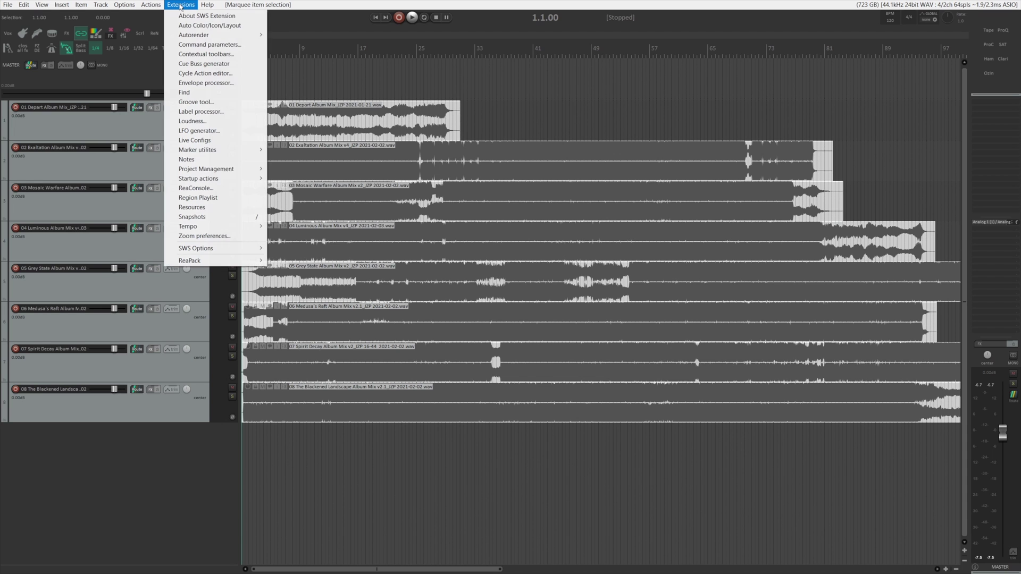
click(192, 121)
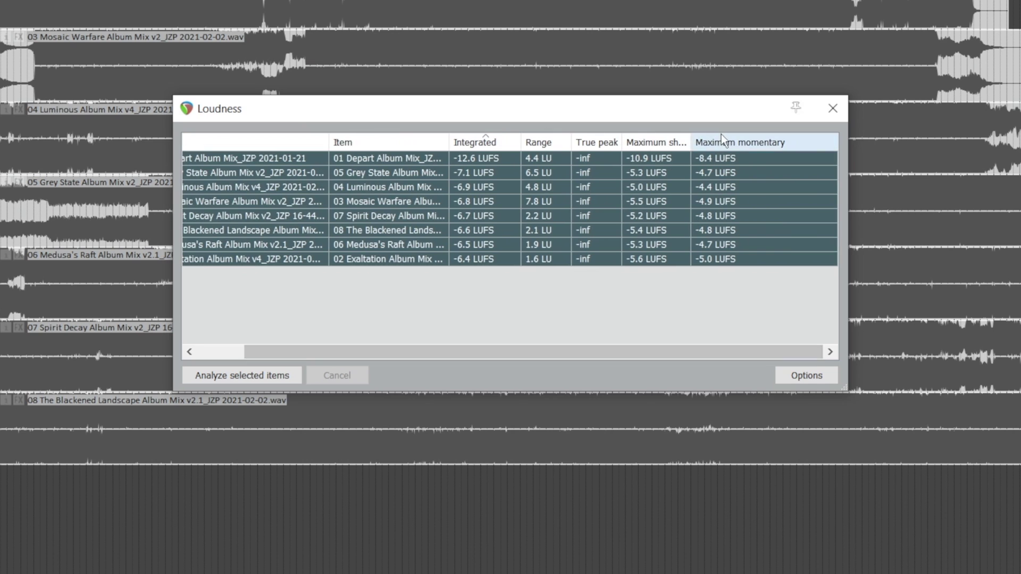
drag(497, 352, 398, 352)
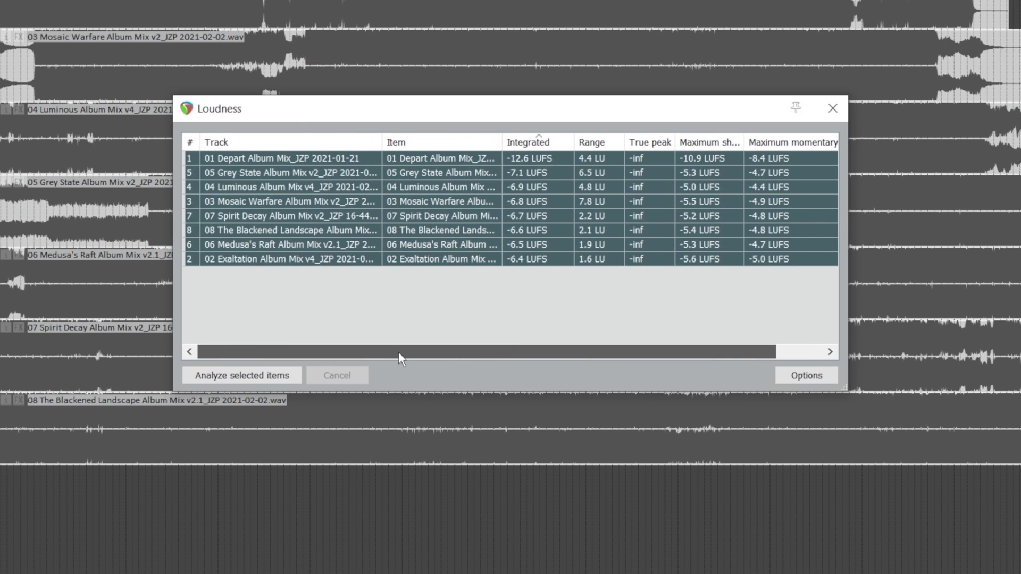
right_click(431, 140)
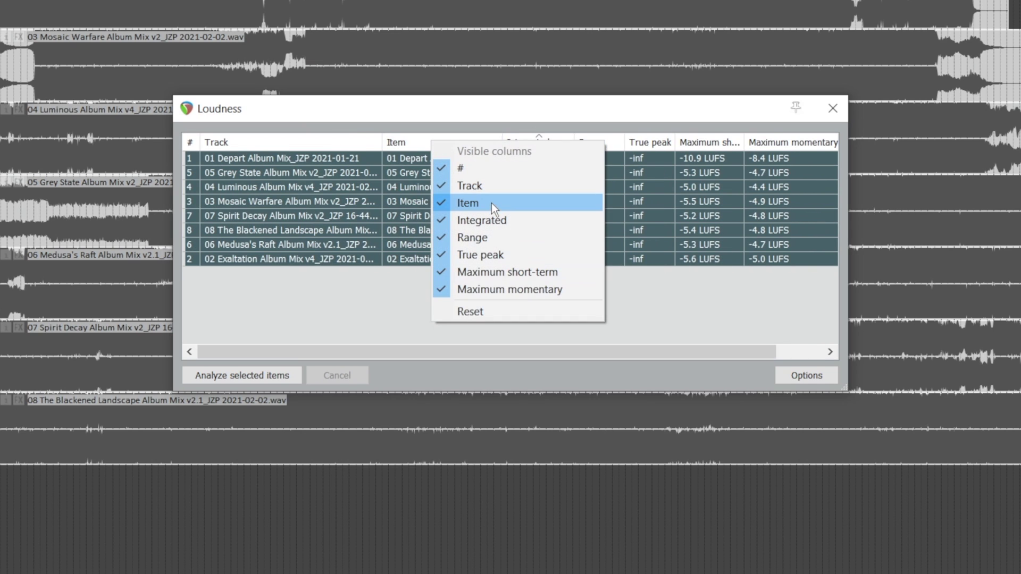
key(Escape)
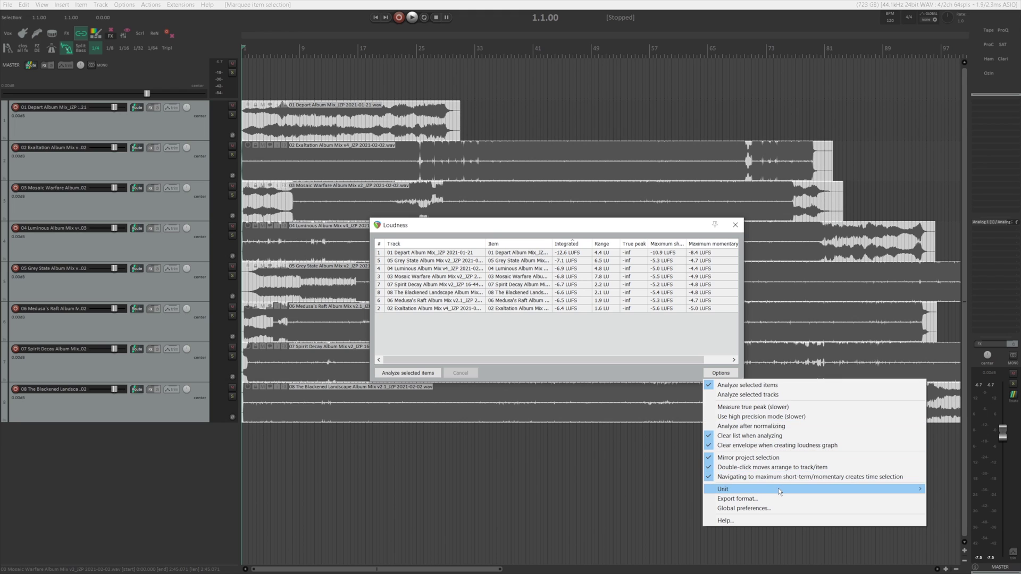
Switch to the Lone Light v7 Cali project and select its track
mouse_move(780, 492)
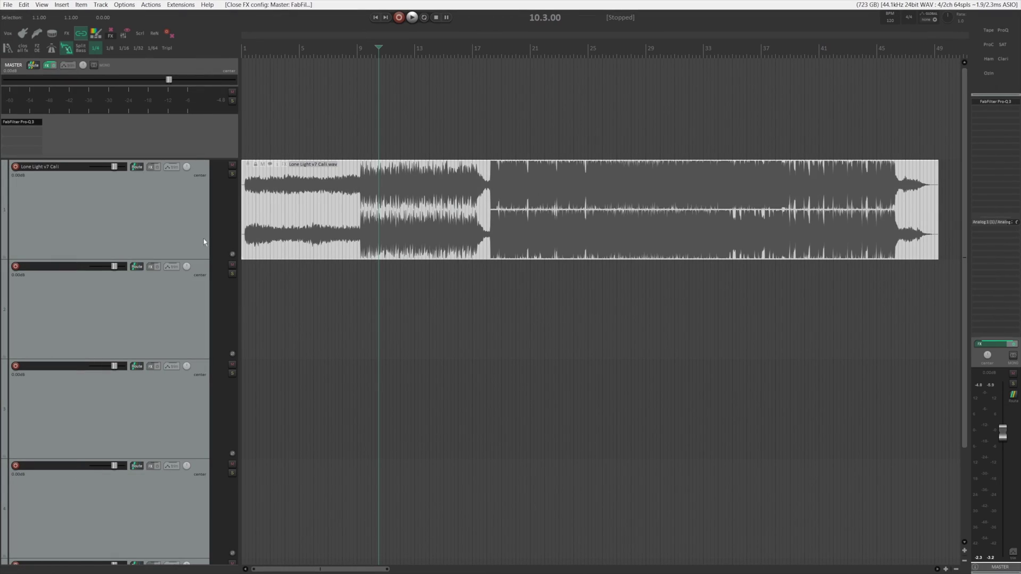
click(160, 220)
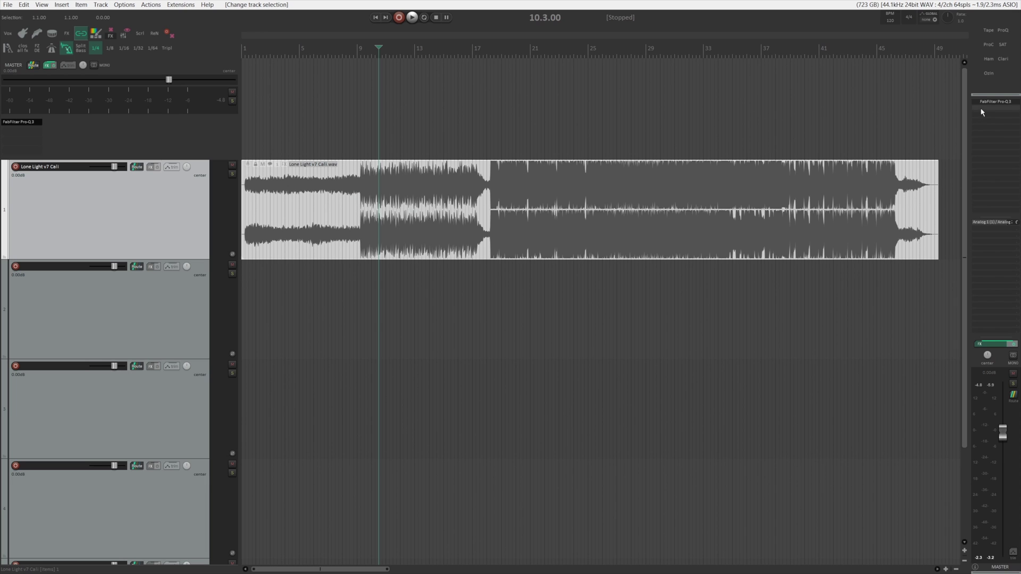
Lower the master Pro-Q 3 high-cut frequency to about 571 Hz
click(996, 101)
click(1005, 106)
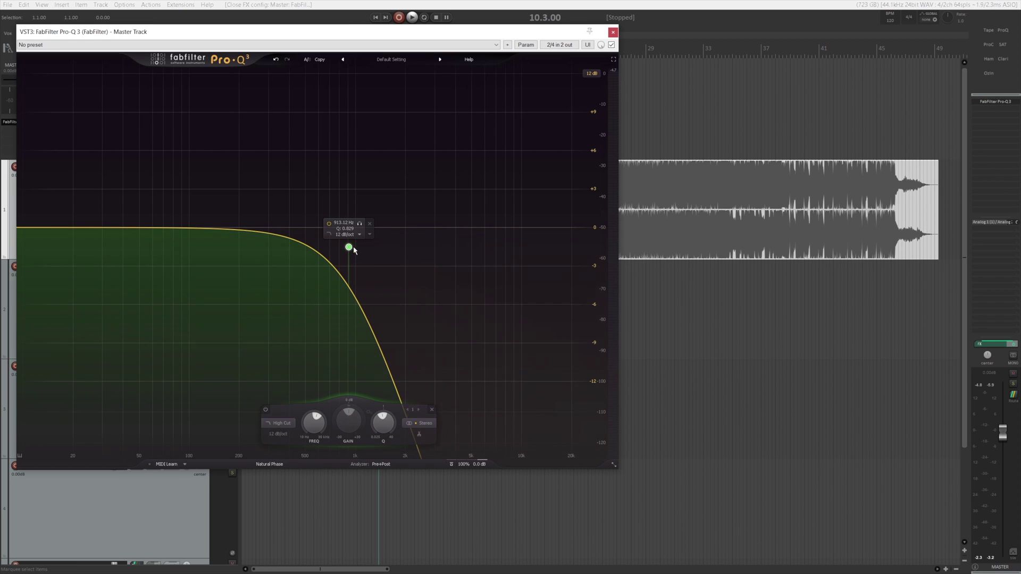
drag(349, 248, 315, 247)
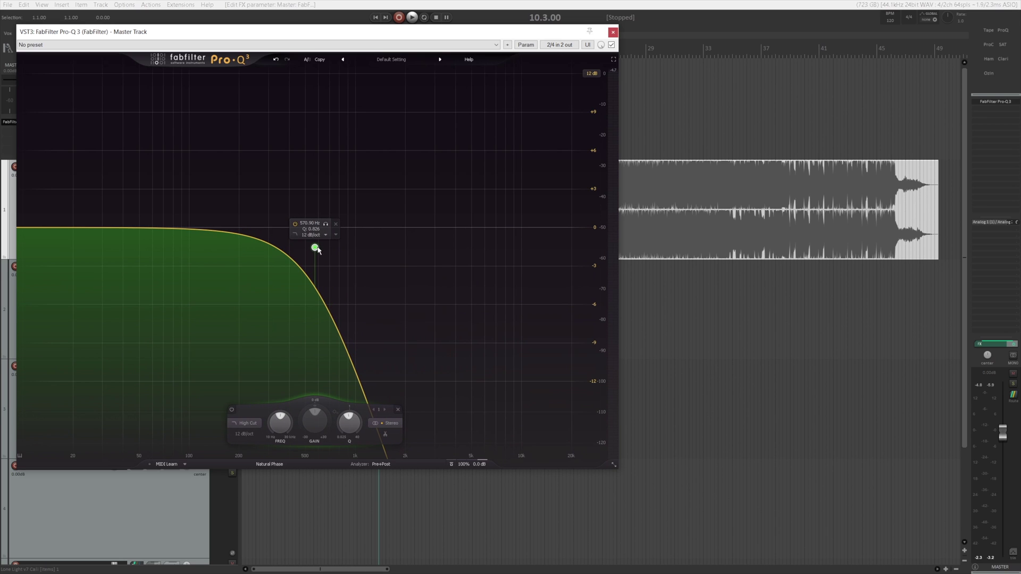
click(612, 33)
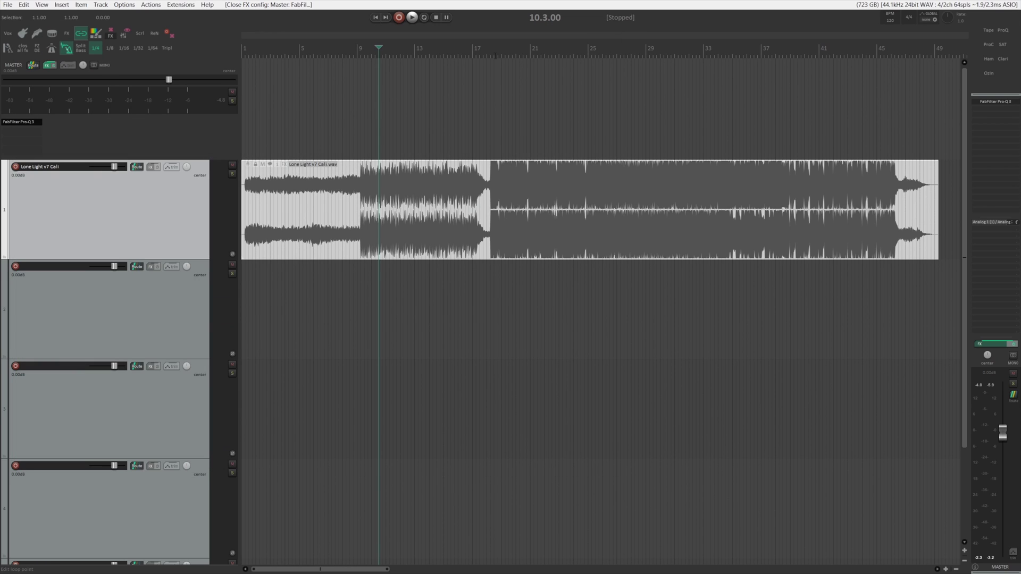
Play the song from bar 18 to hear the filtered mix, then stop
click(494, 53)
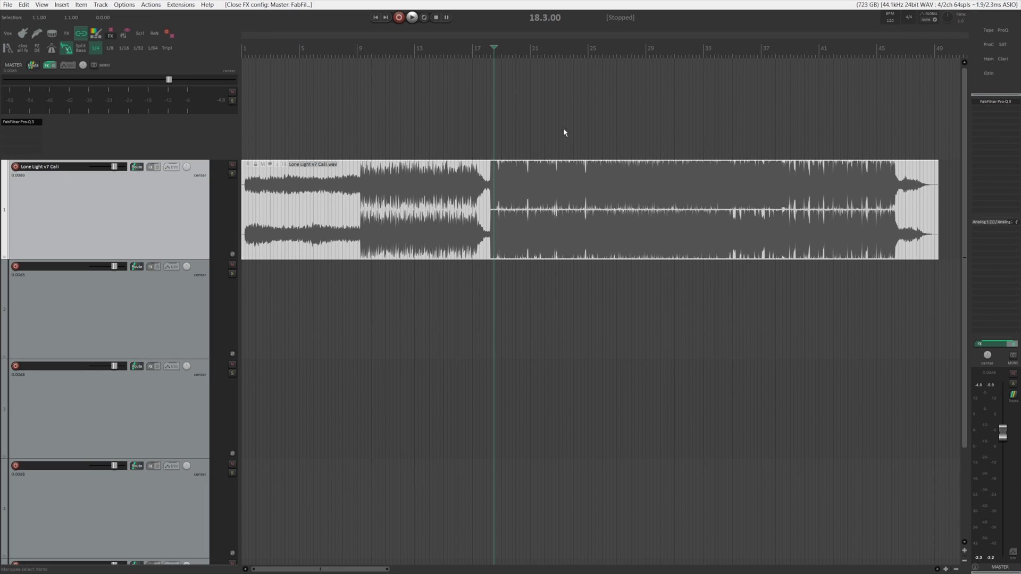
key(space)
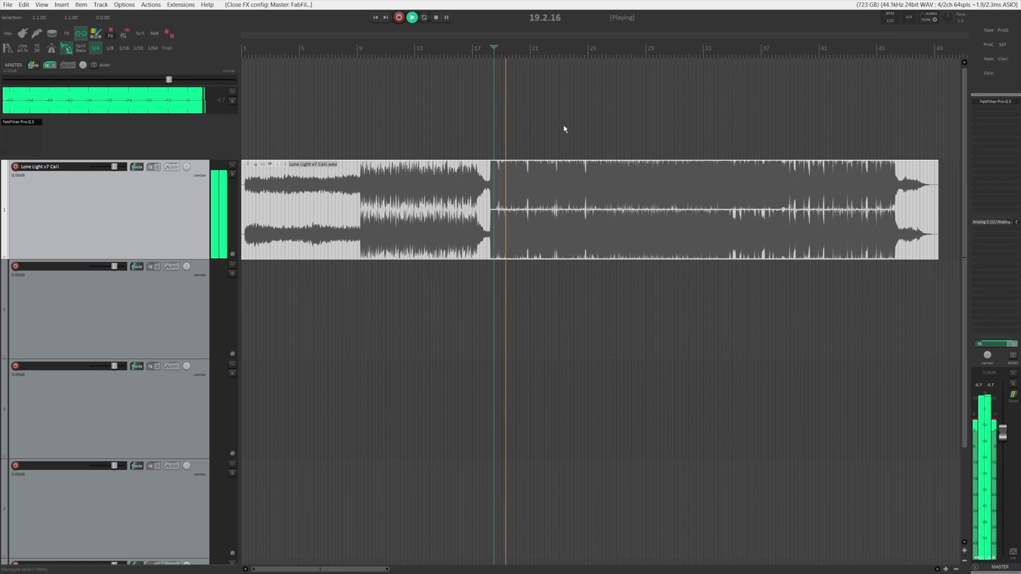
key(space)
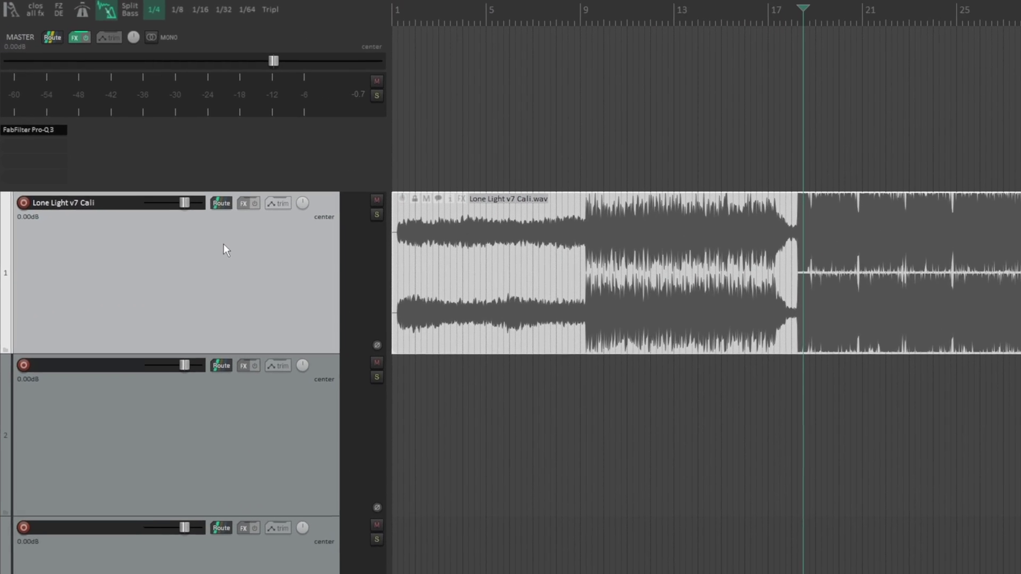
Turn off the track's master send and route it to hardware output Analog 1 / Analog 2
click(231, 208)
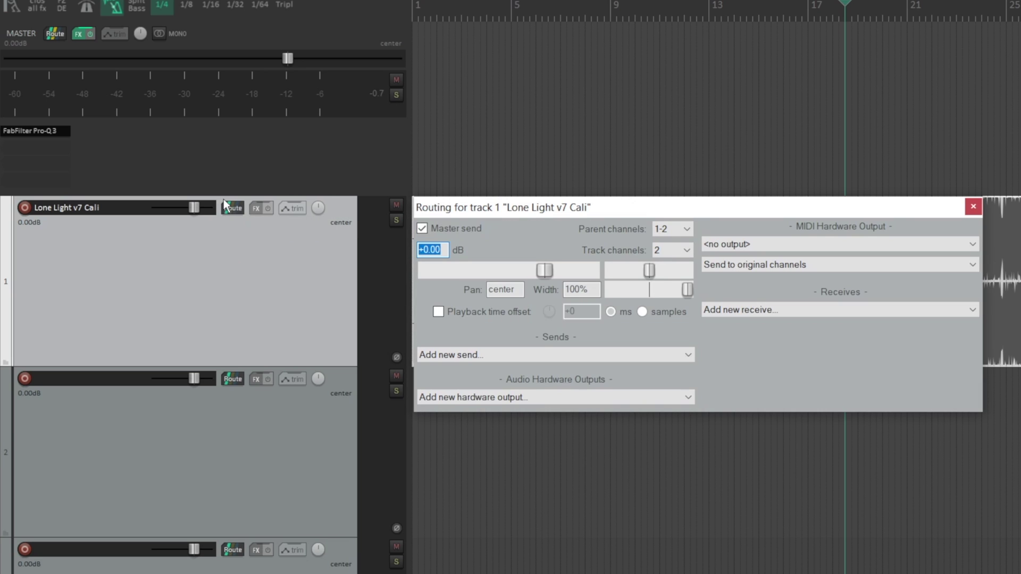
click(423, 229)
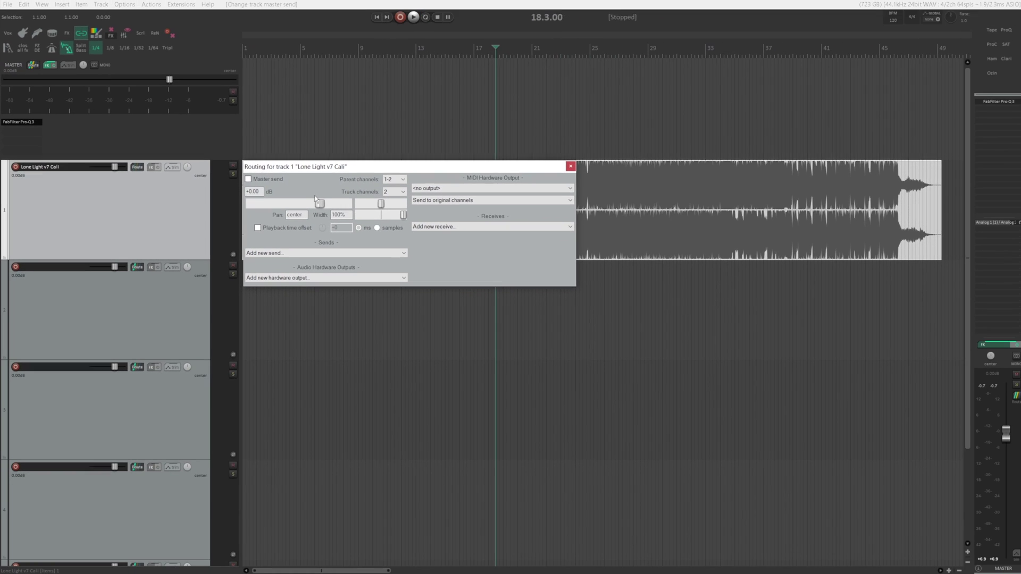
key(space)
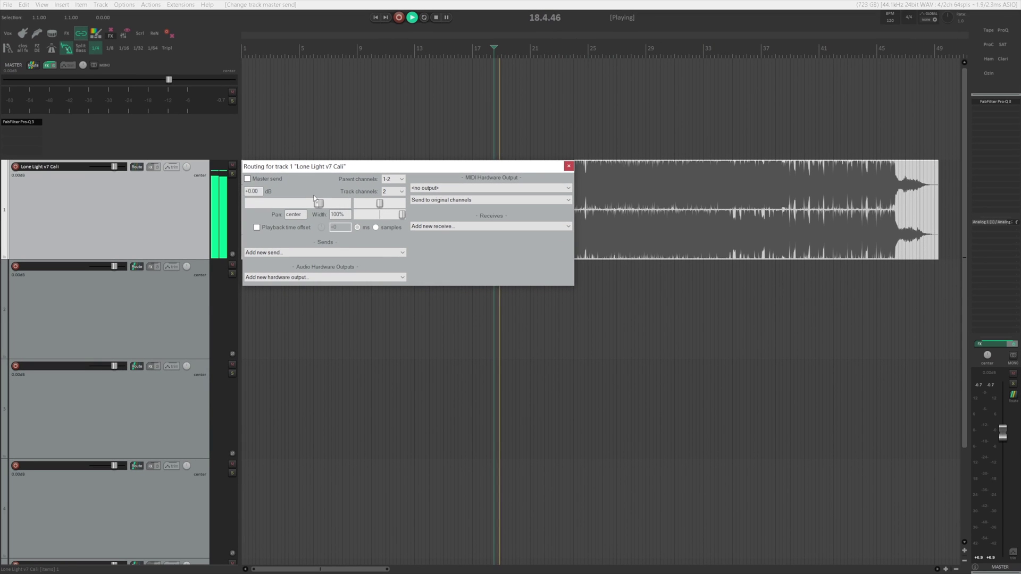
key(space)
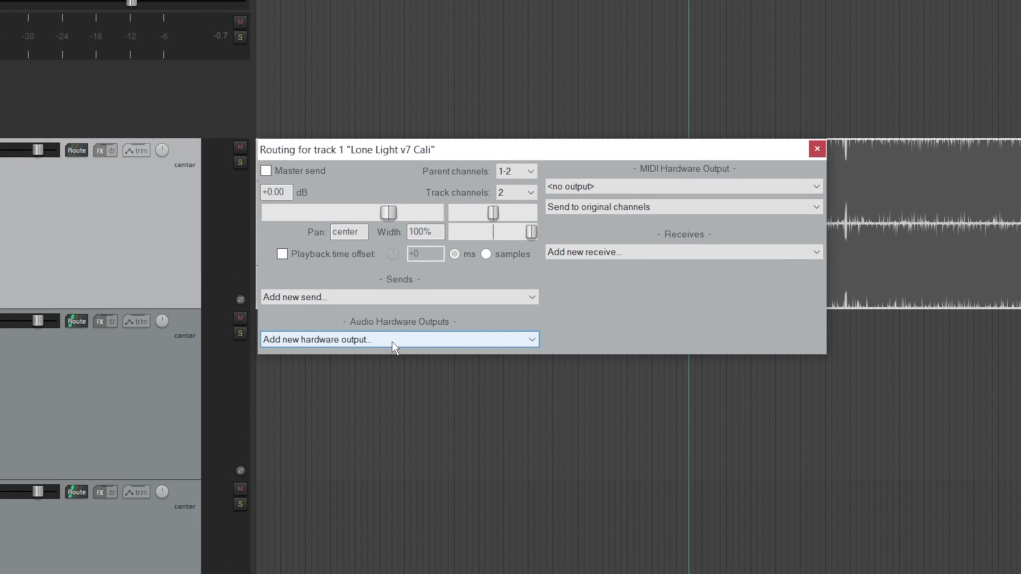
click(391, 341)
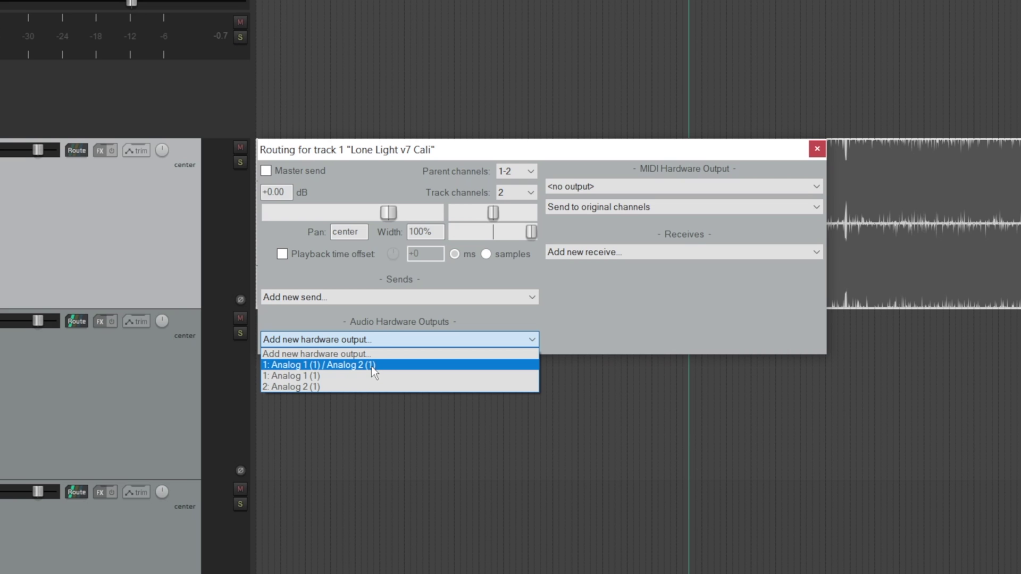
click(373, 366)
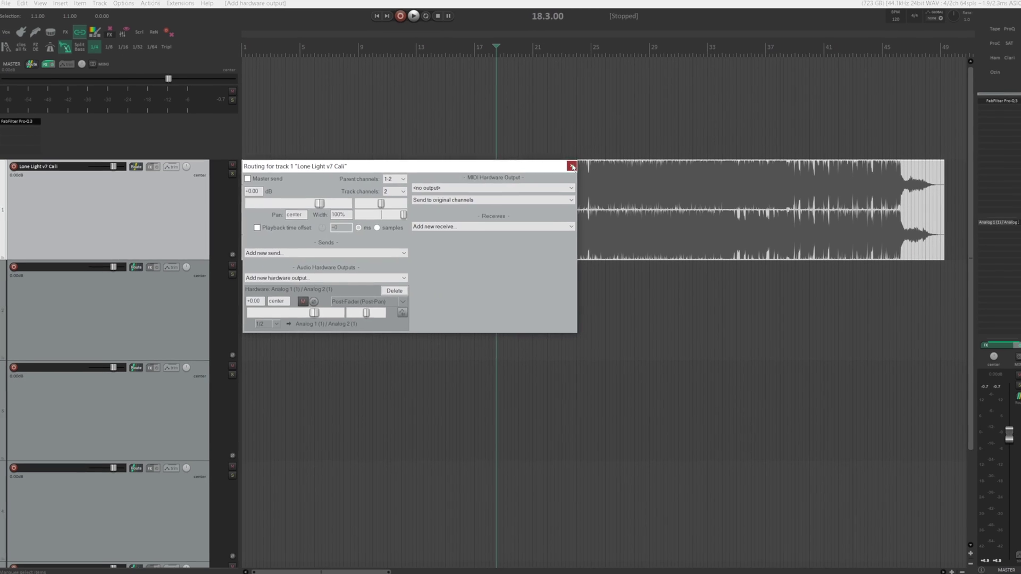
click(817, 148)
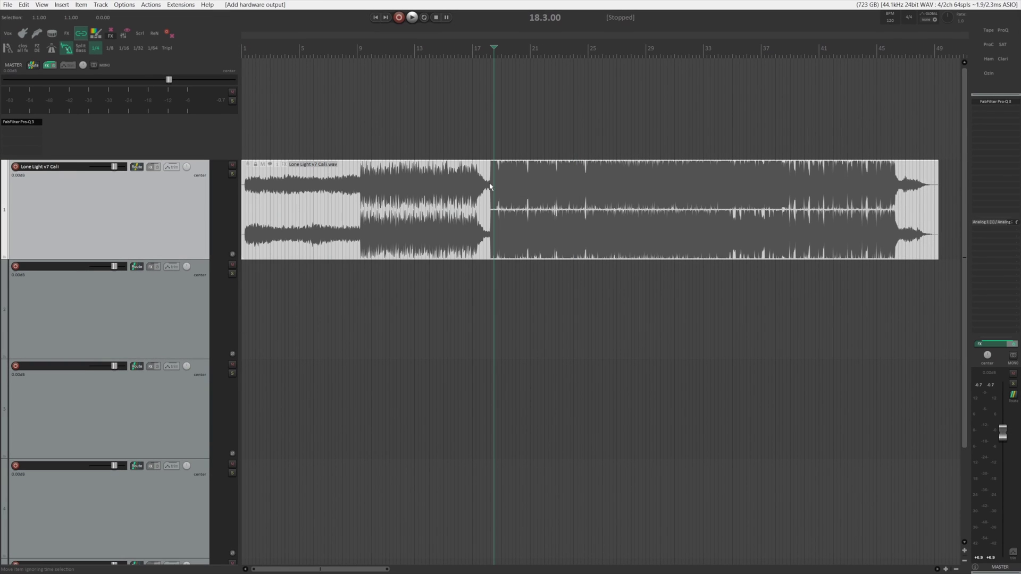
Audition the song without the master EQ, then reopen the master Pro-Q 3
key(space)
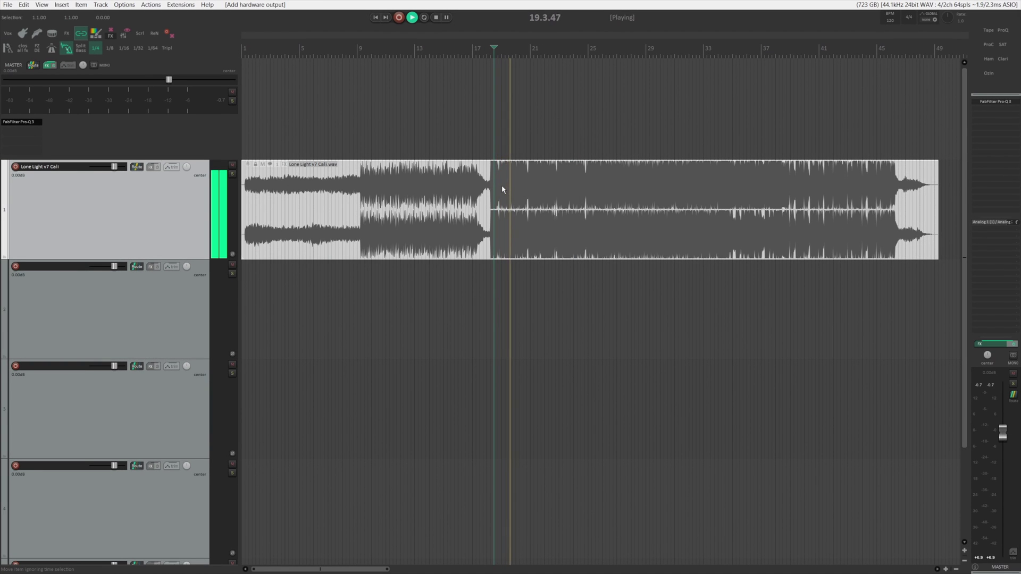
key(space)
click(501, 144)
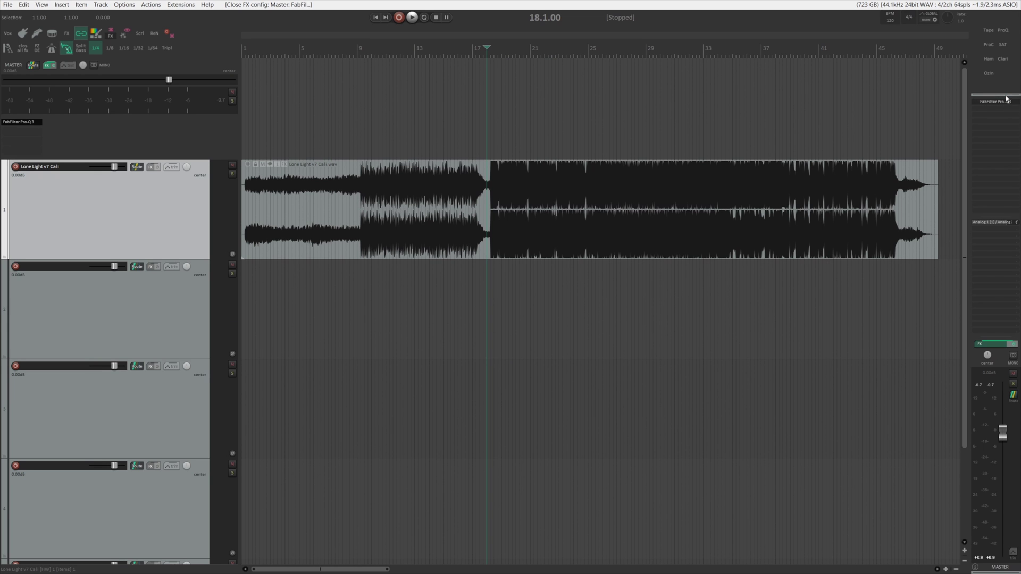
click(1000, 101)
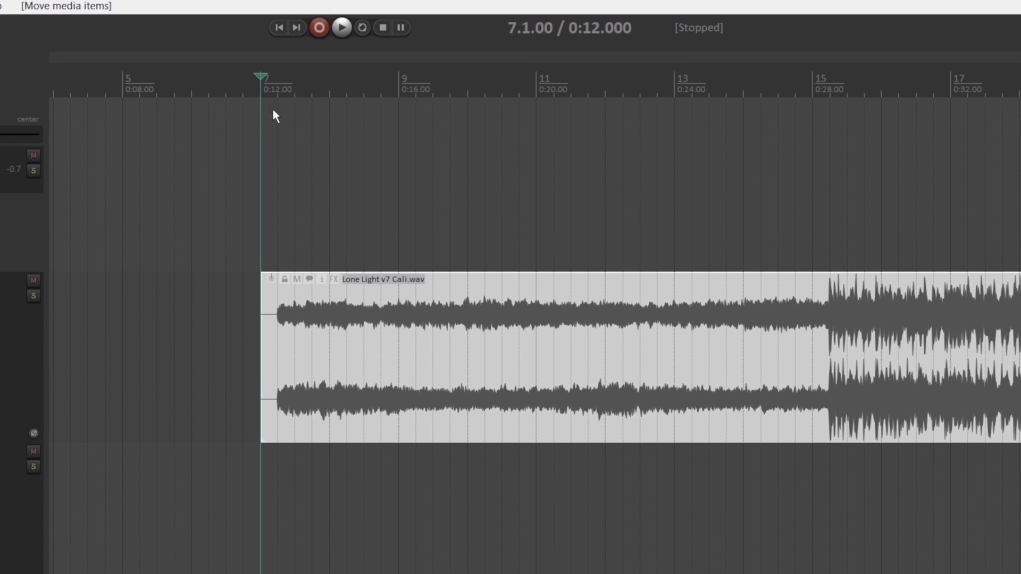
Scroll back to bar 1 and clear the time selection in the ruler
scroll(281, 137, left, 3)
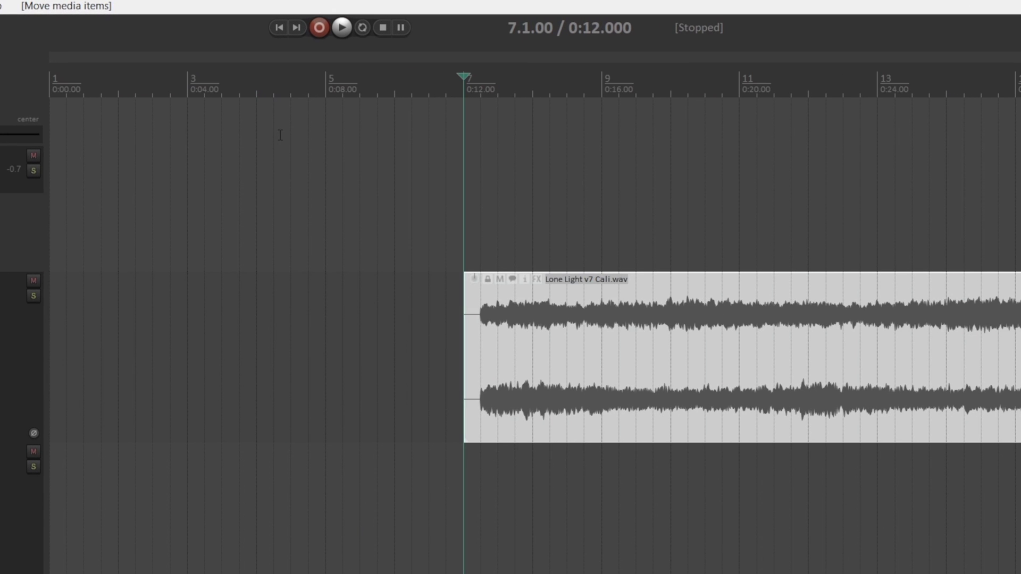
click(466, 112)
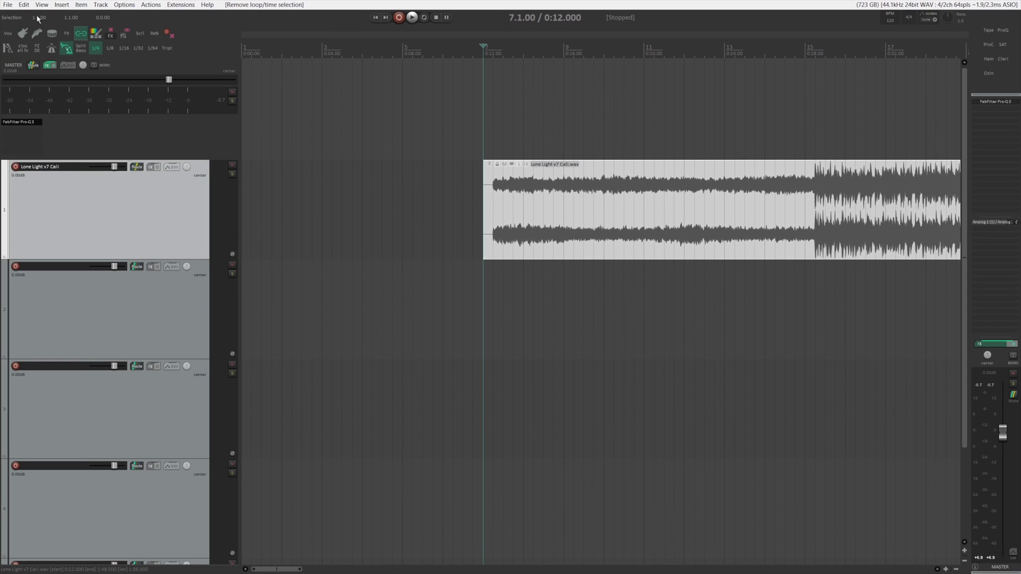
click(8, 5)
In Project settings, set 0:00 to the edit cursor at bar 7, giving a -0:12.000 start
click(68, 130)
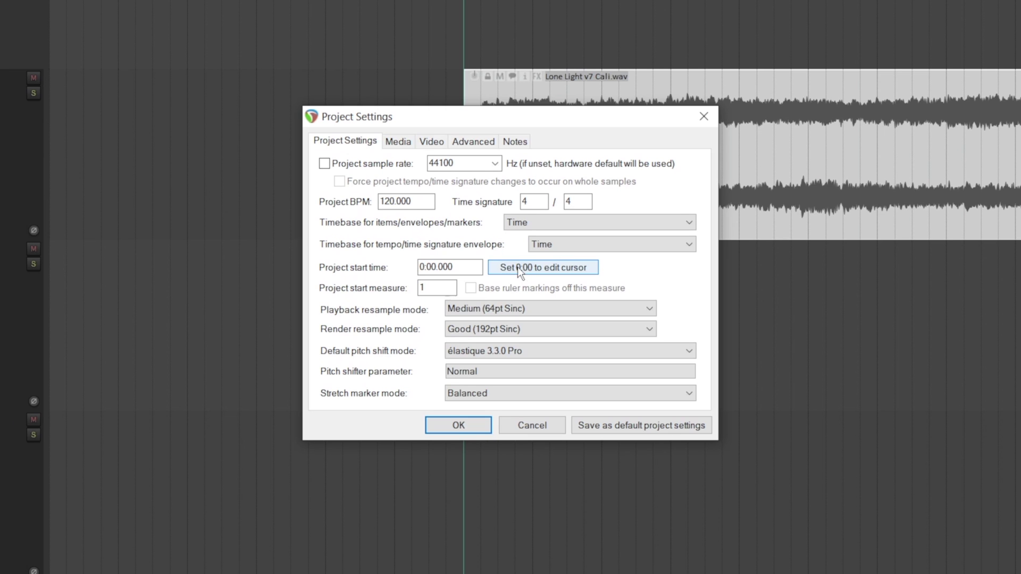
click(553, 268)
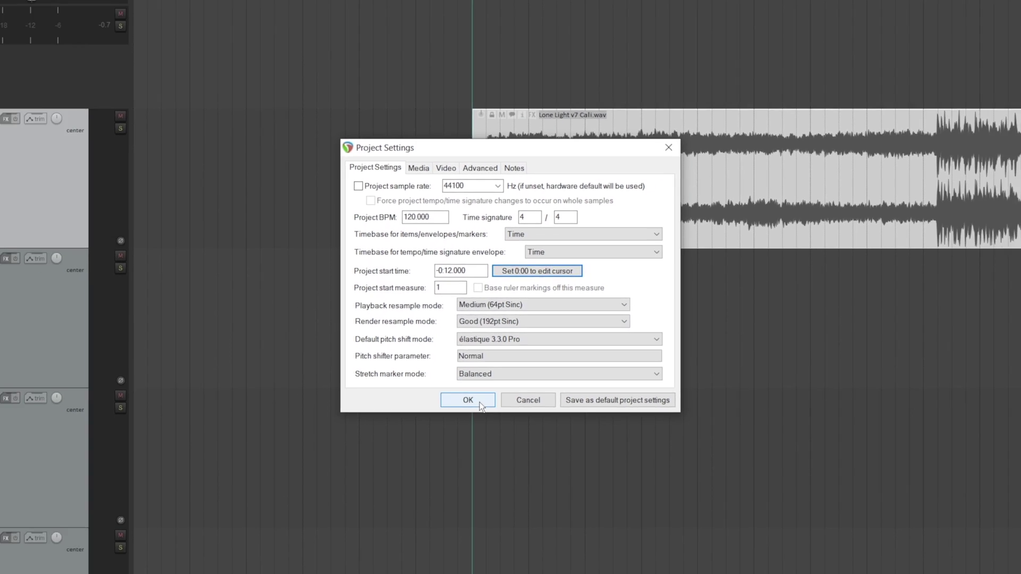
click(472, 430)
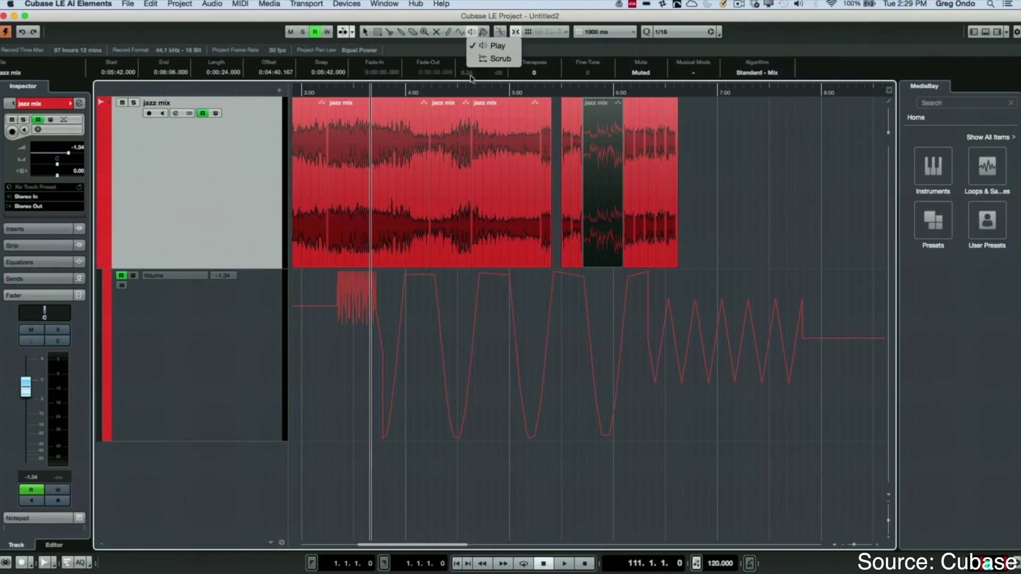
Audition the jazz mix event from four points, each earlier than the last, ending near its start
click(503, 133)
click(436, 135)
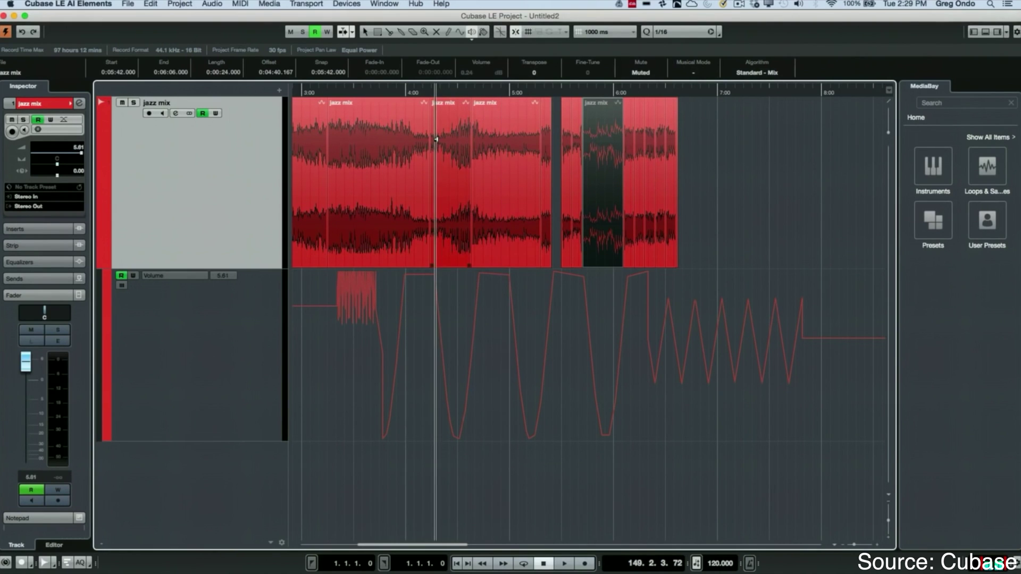
click(410, 141)
click(359, 140)
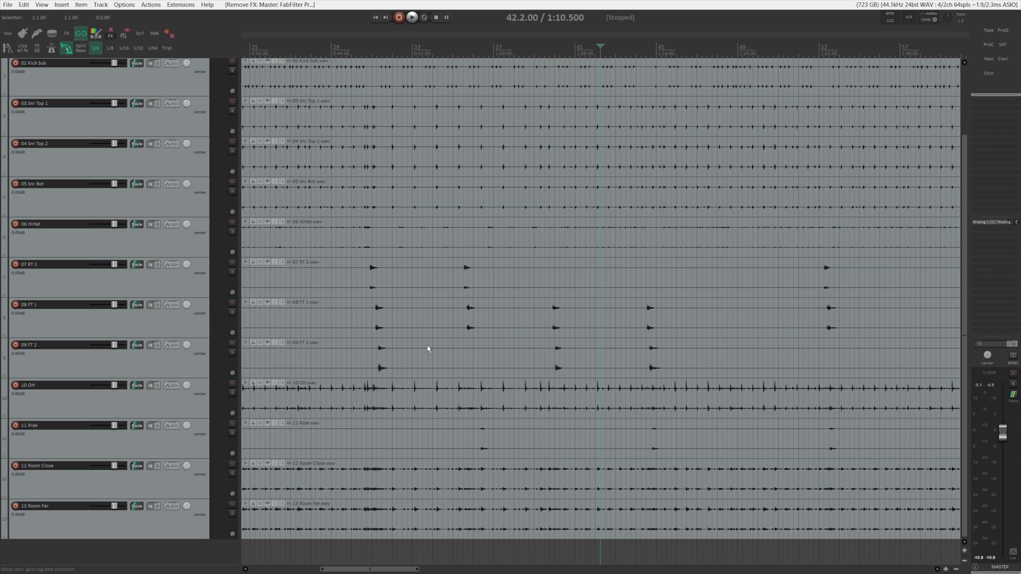
Solo-play 10 OH from two points, then 12 Room Close and 13 Room Far, and open the Actions menu
click(426, 405)
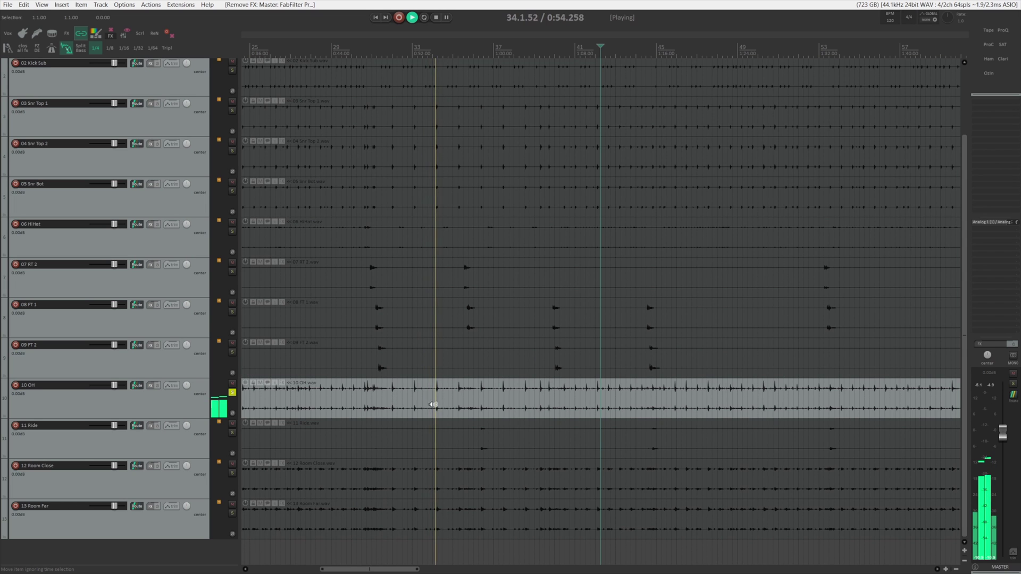
click(732, 410)
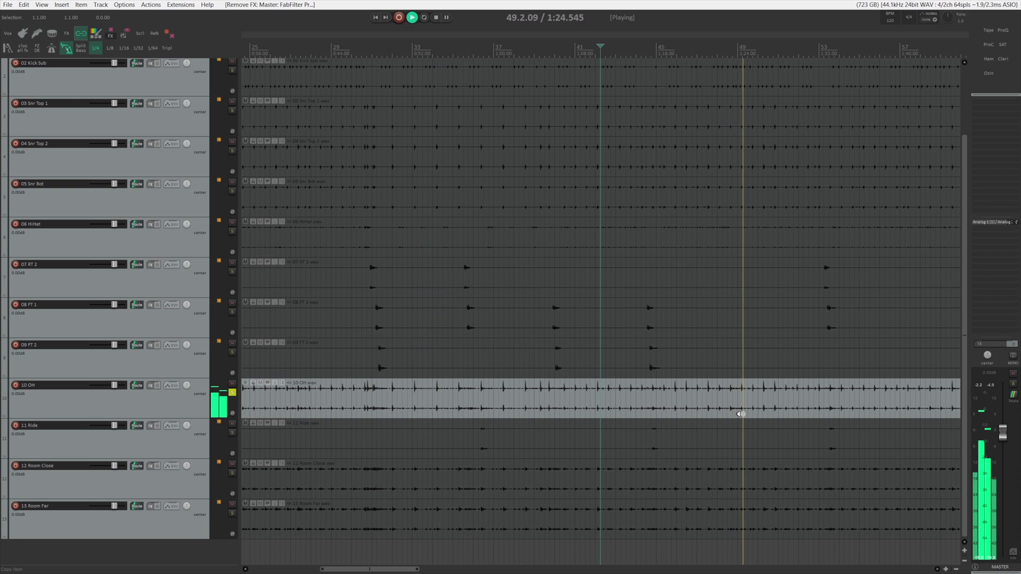
click(819, 490)
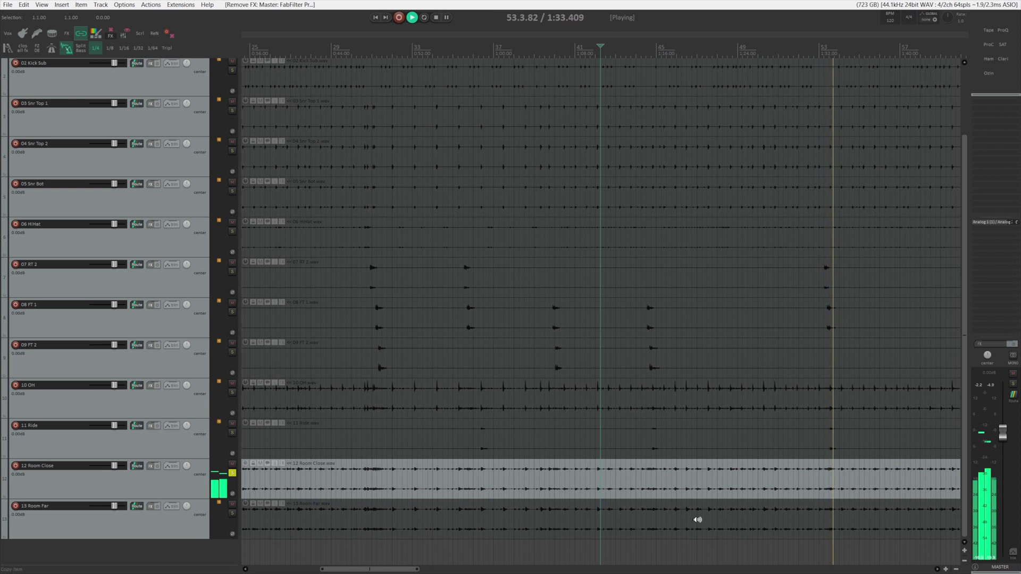
click(505, 524)
drag(502, 525, 506, 525)
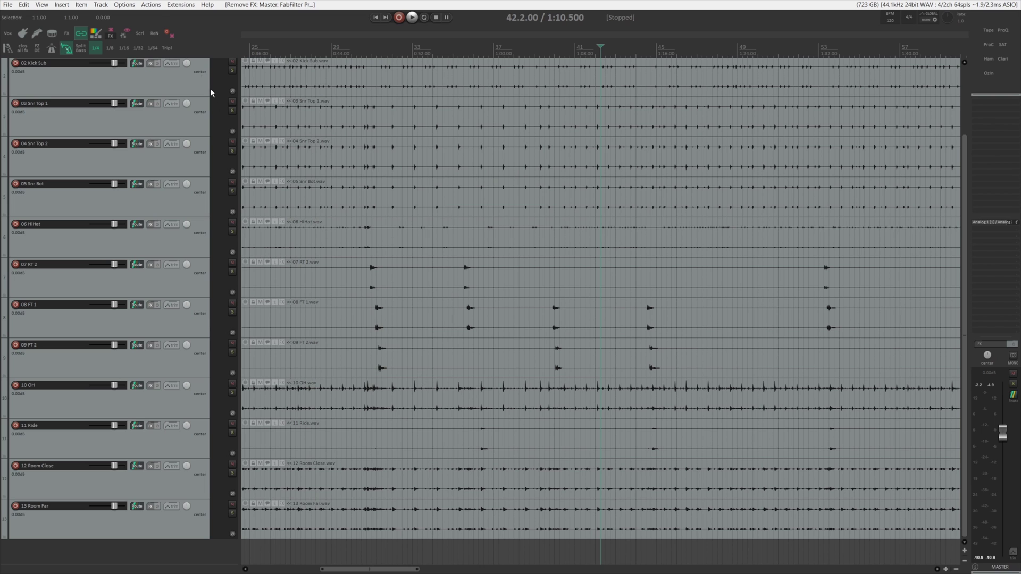
click(151, 4)
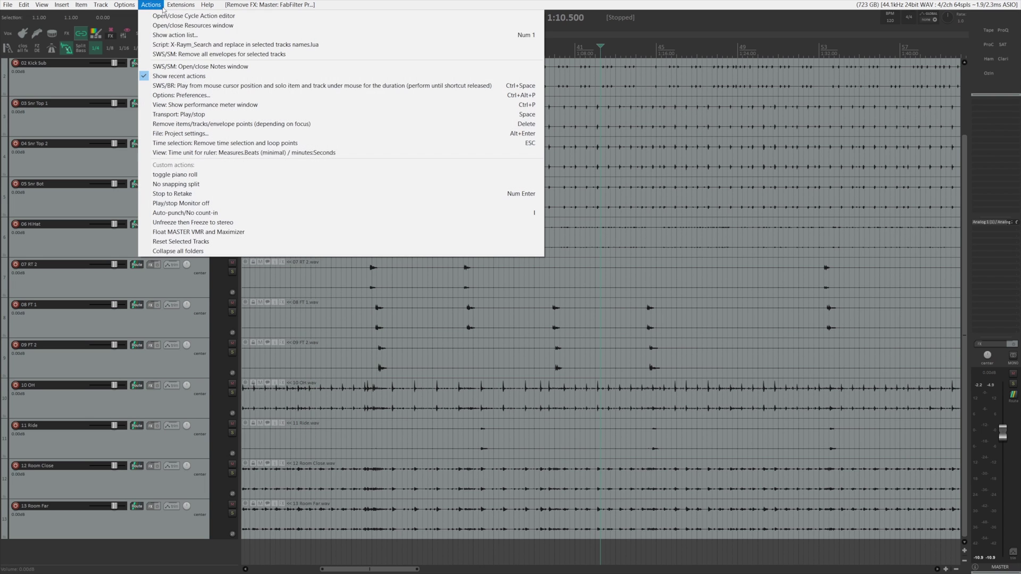
click(175, 35)
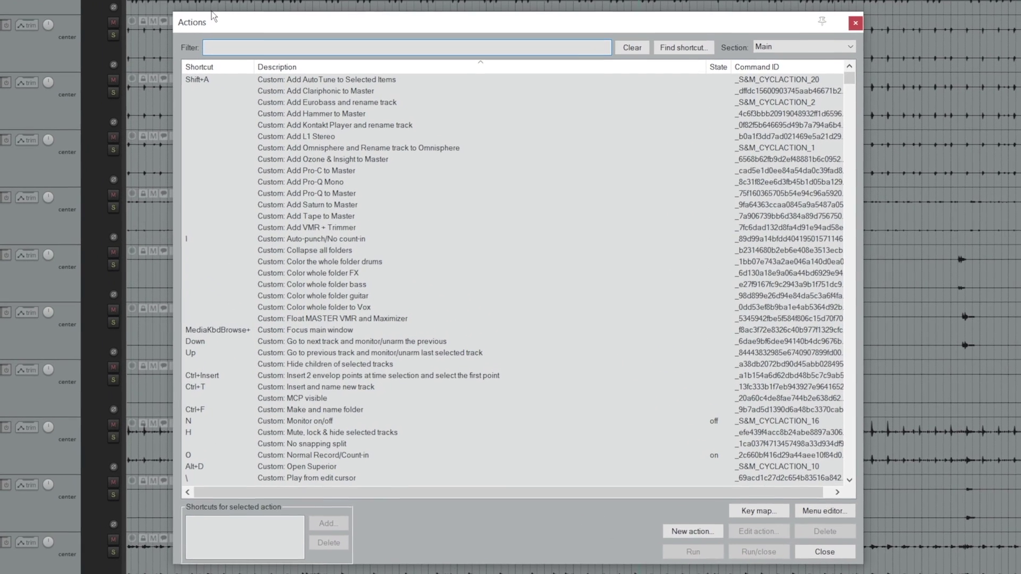
text(play under)
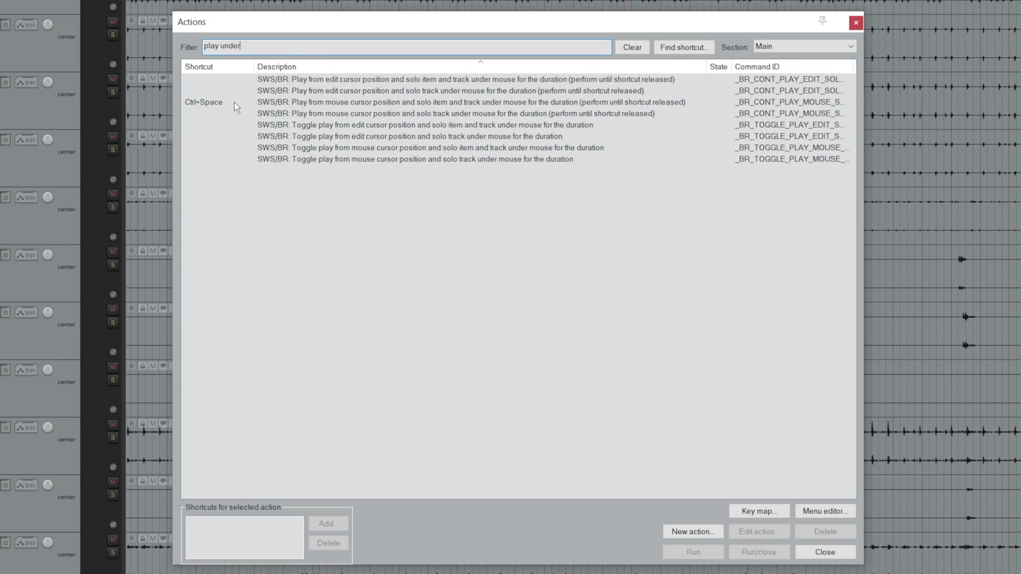
click(315, 103)
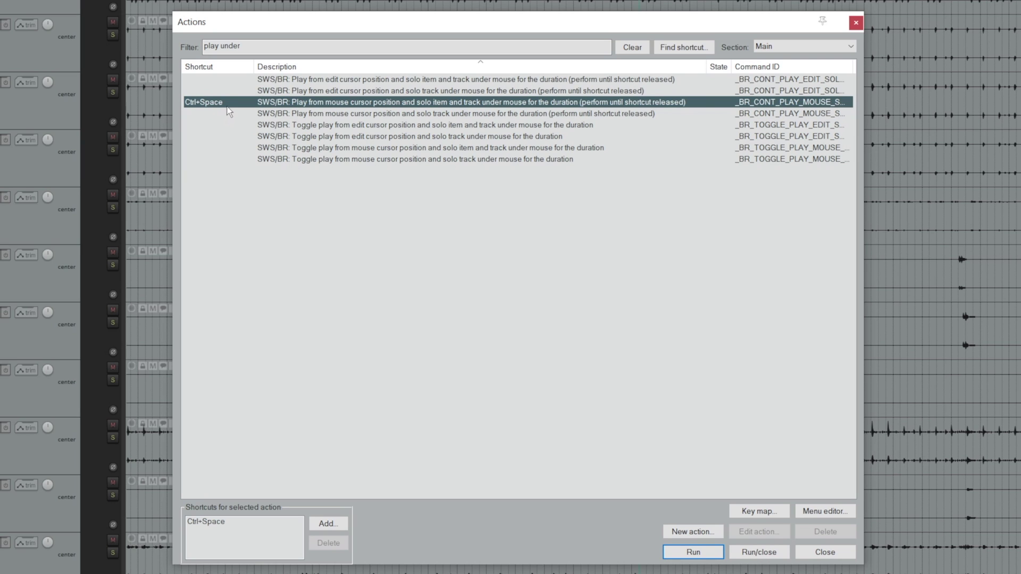
click(856, 23)
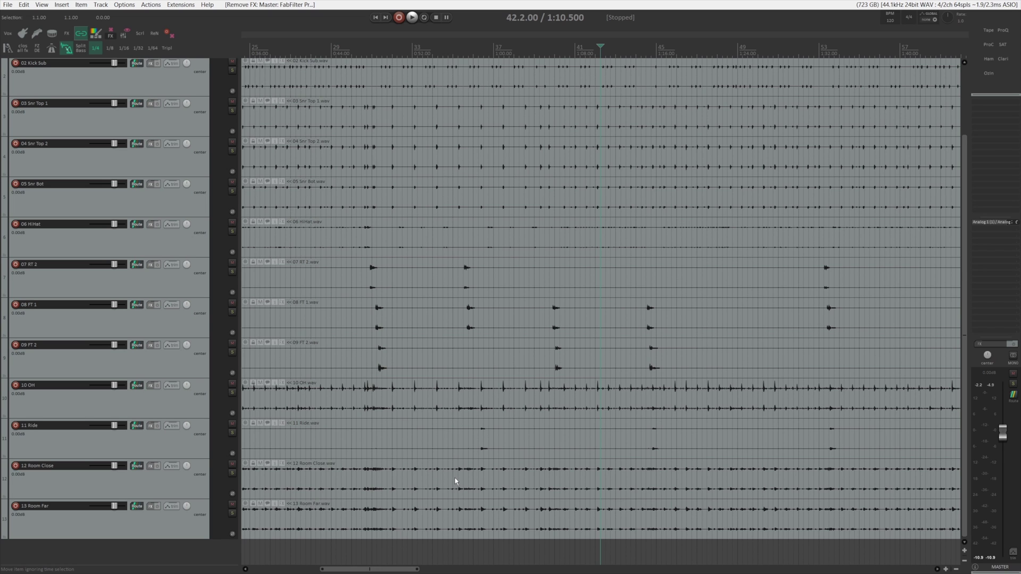
Solo-preview the 12 Room Close track, stop it, and open the File menu
click(435, 482)
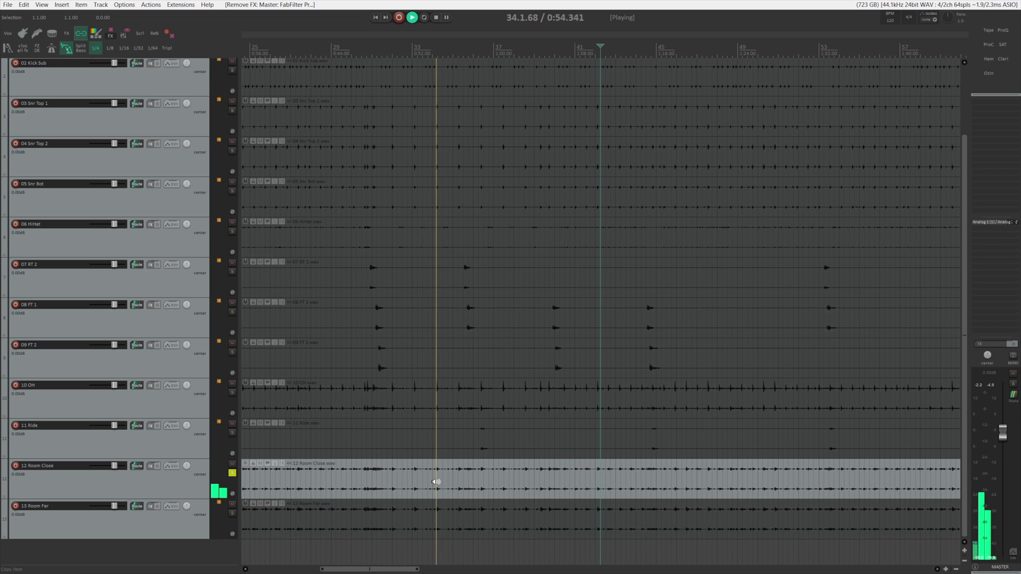
drag(435, 482, 436, 480)
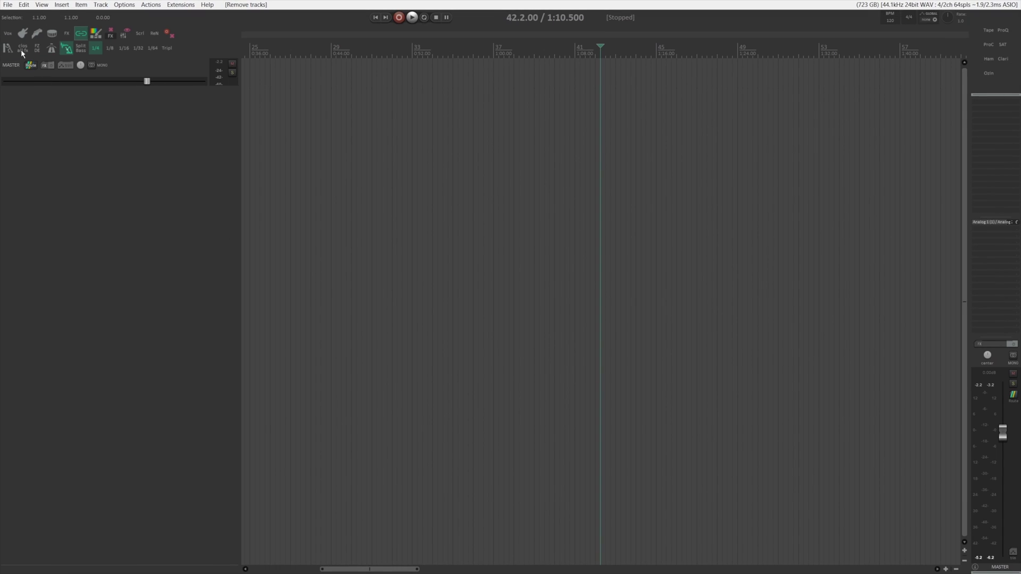
click(8, 4)
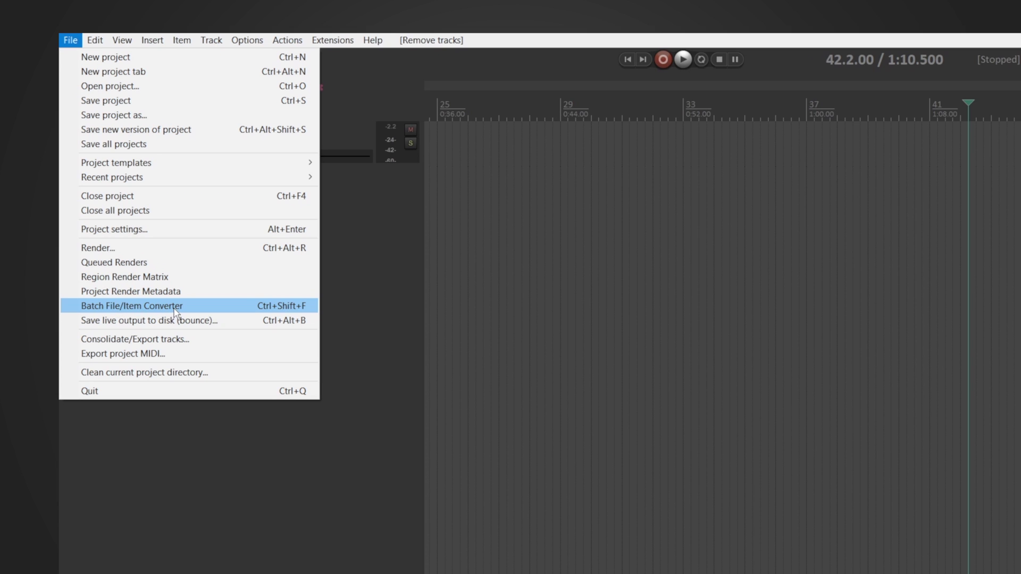
Add the eight album-master WAVs to the Batch File/Item Converter and enable its FX chain
click(174, 309)
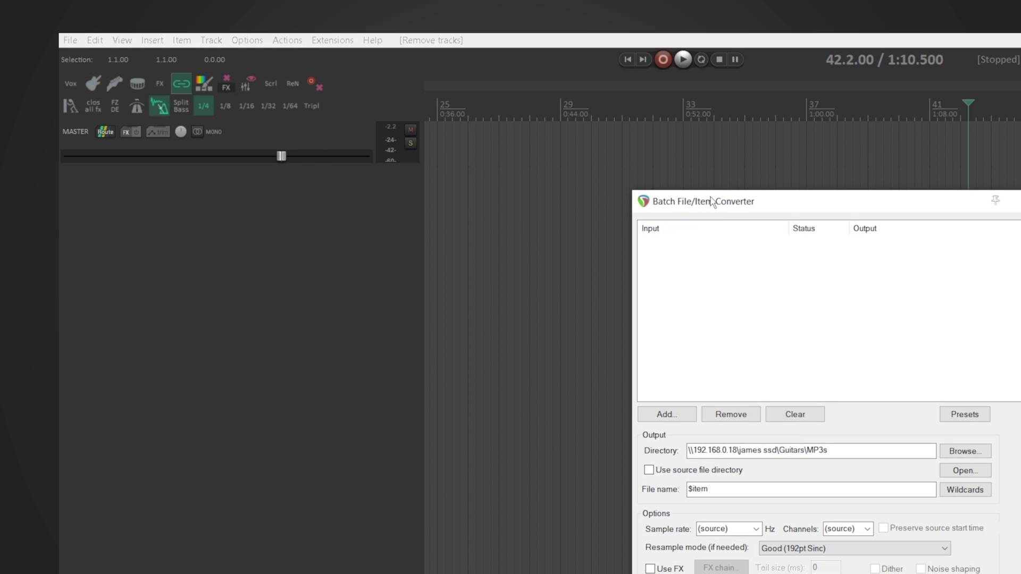
drag(714, 200, 658, 174)
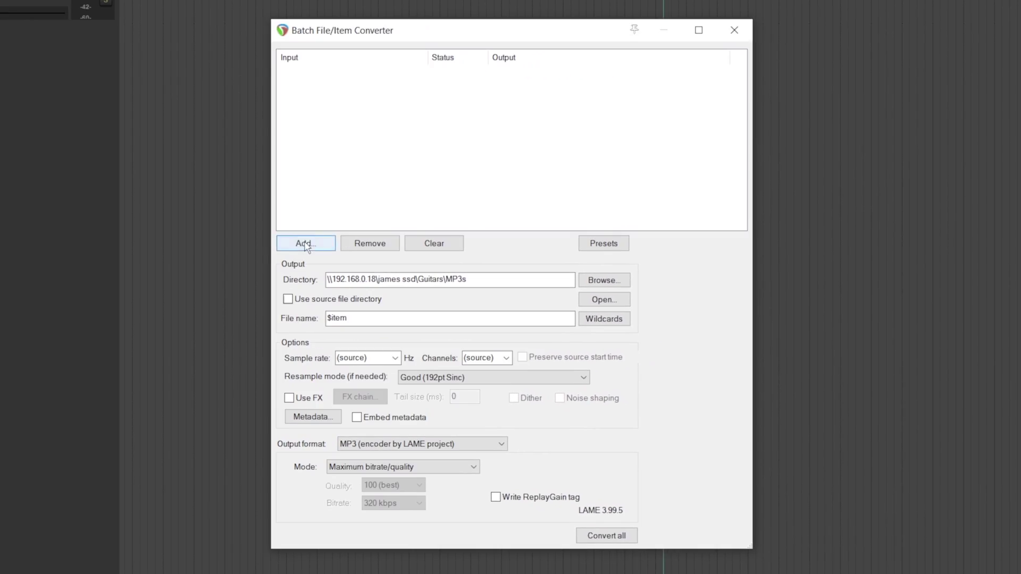
click(609, 386)
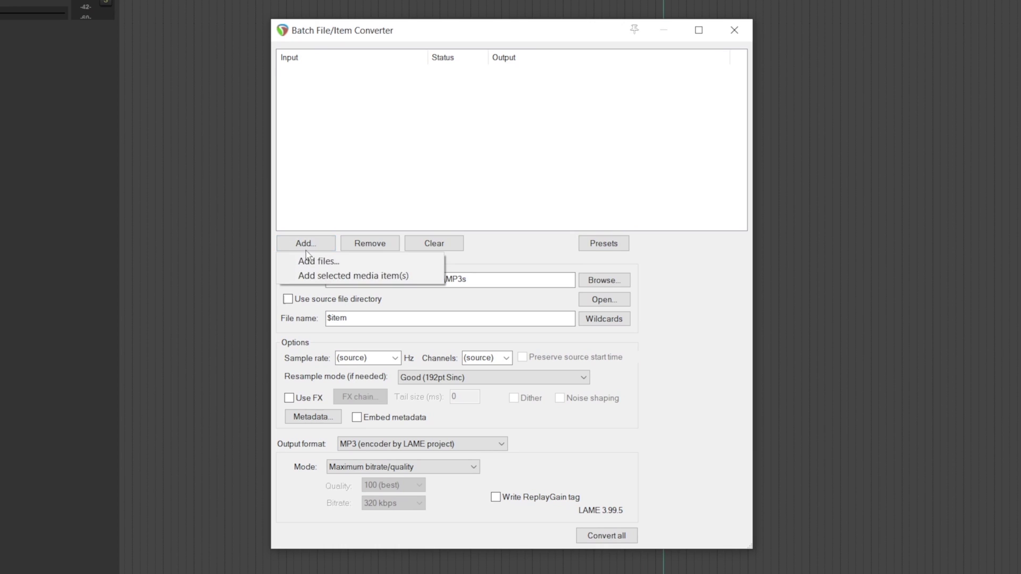
click(314, 261)
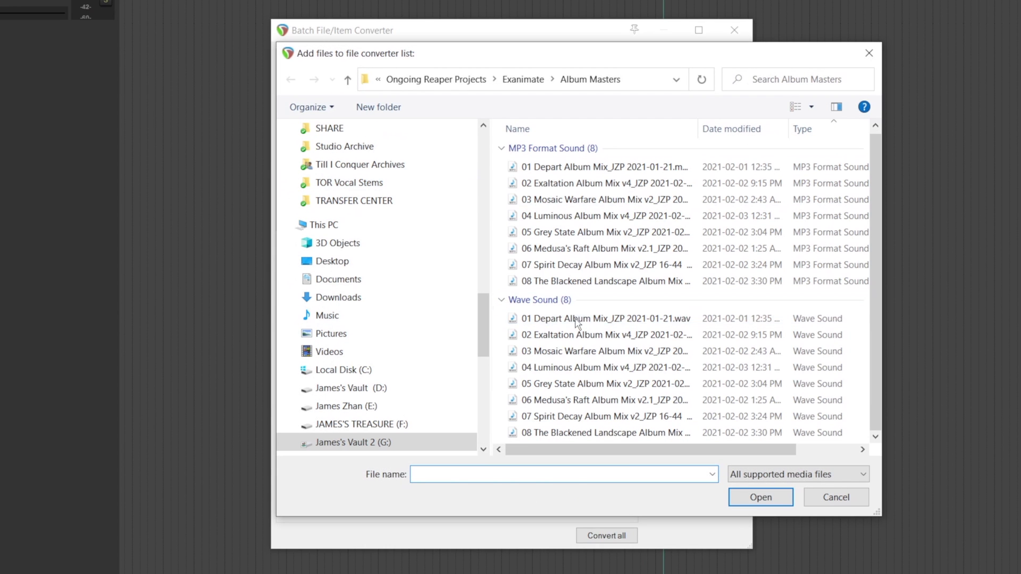
click(571, 318)
shift+click(611, 432)
click(745, 496)
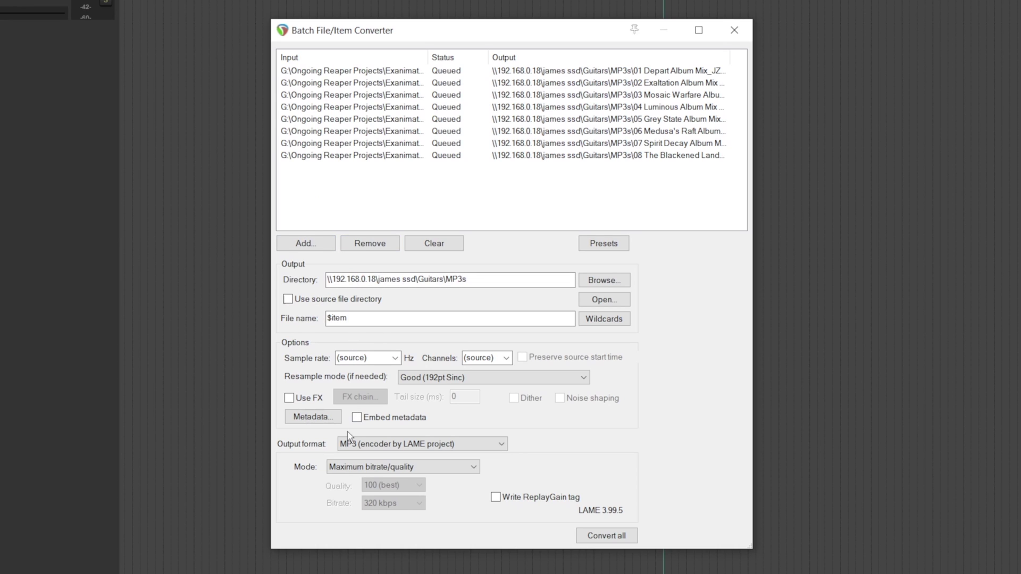
click(291, 398)
click(353, 394)
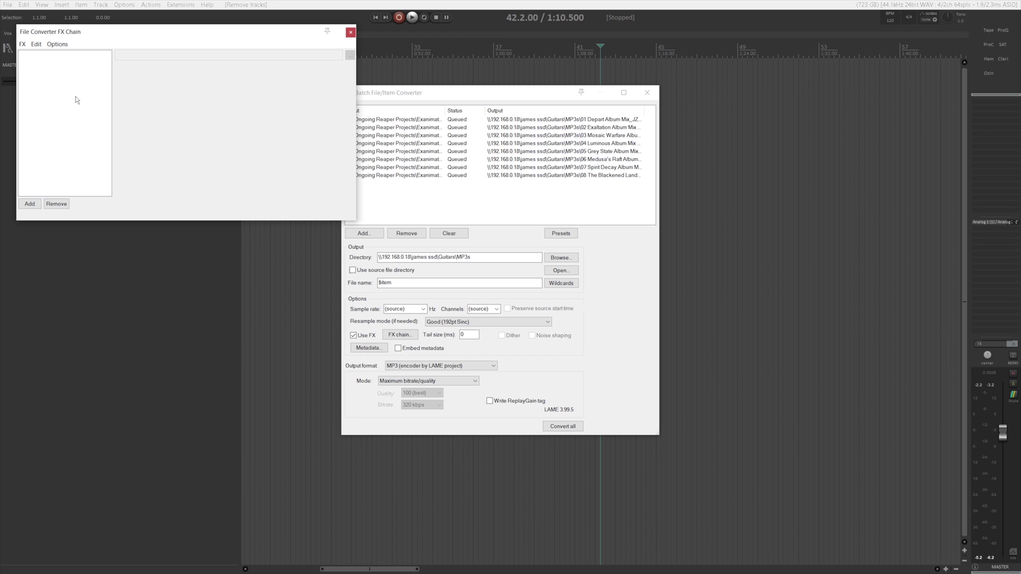
click(350, 32)
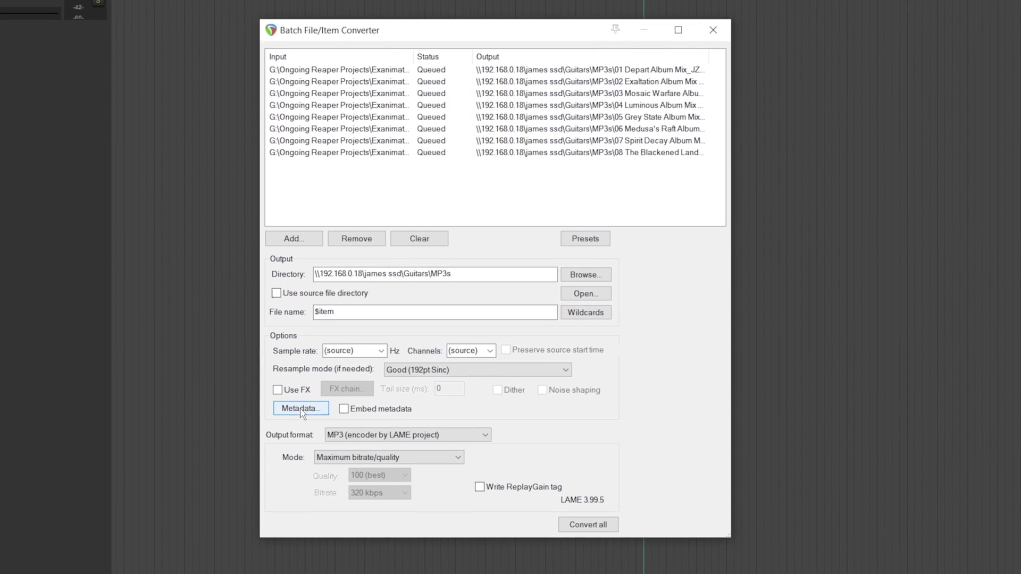
click(367, 347)
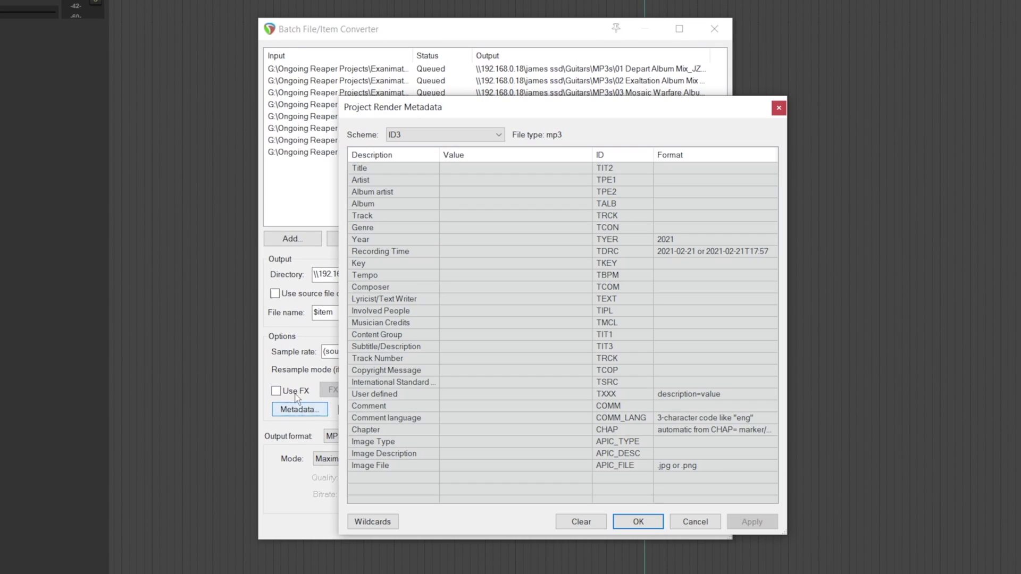
click(779, 108)
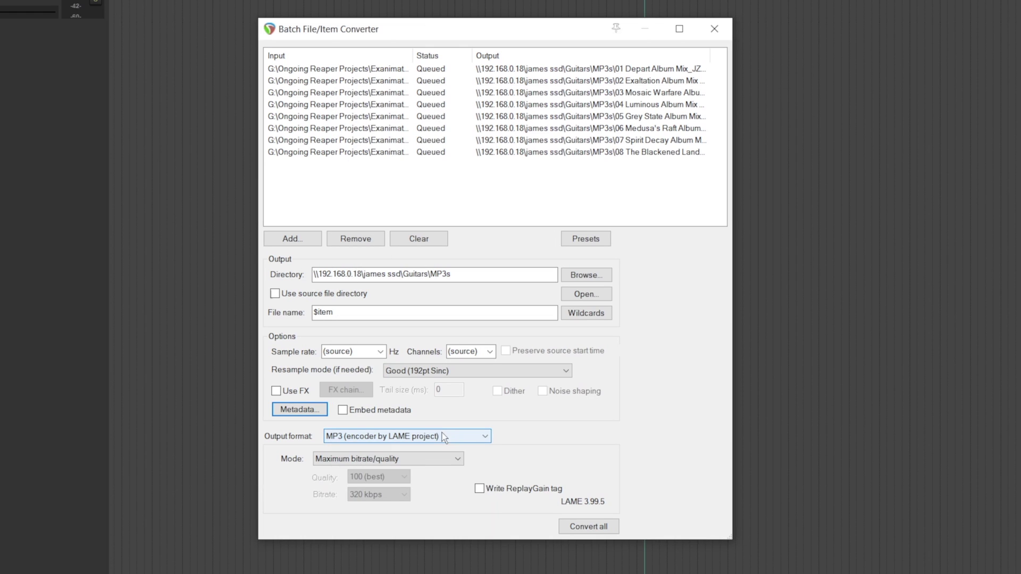
click(444, 436)
click(425, 436)
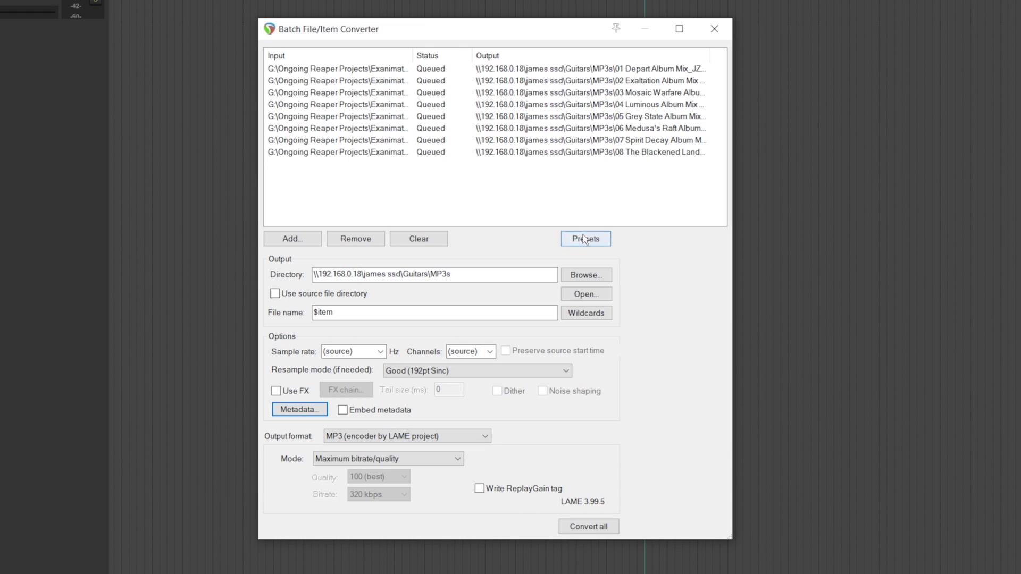
click(586, 239)
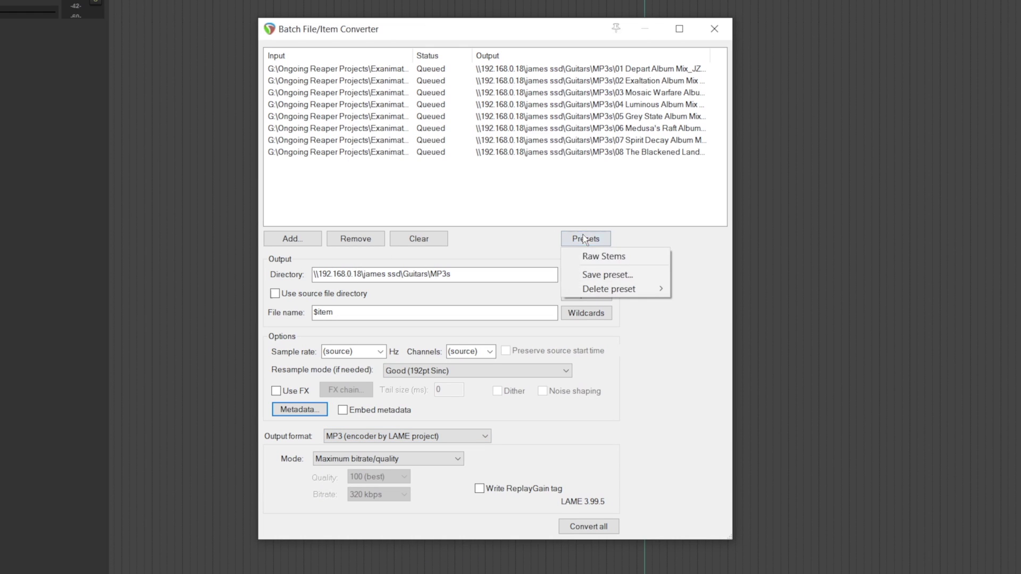
click(529, 239)
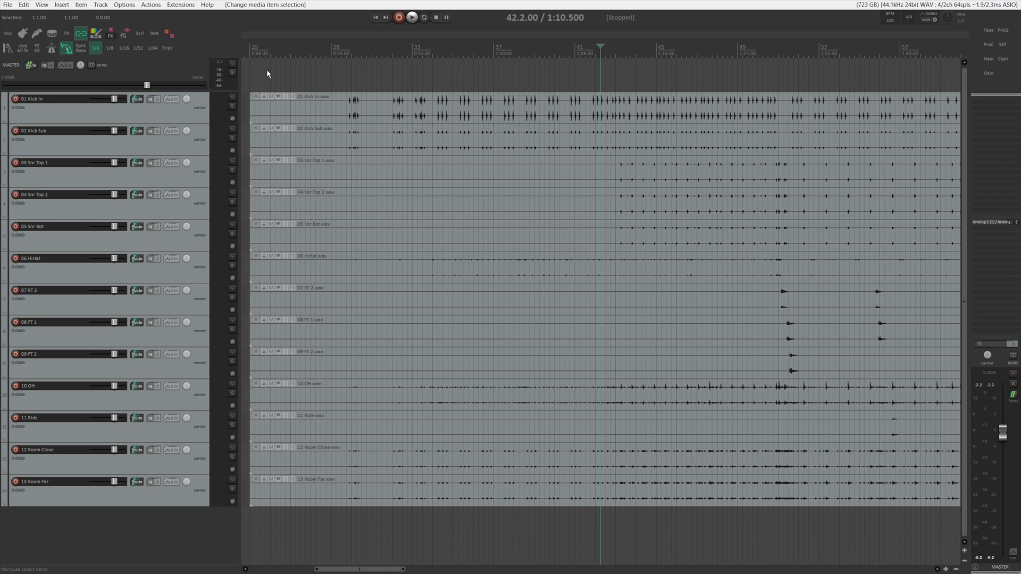
Open ReaPack's Browse packages and filter it for 'x-raym search'
click(181, 4)
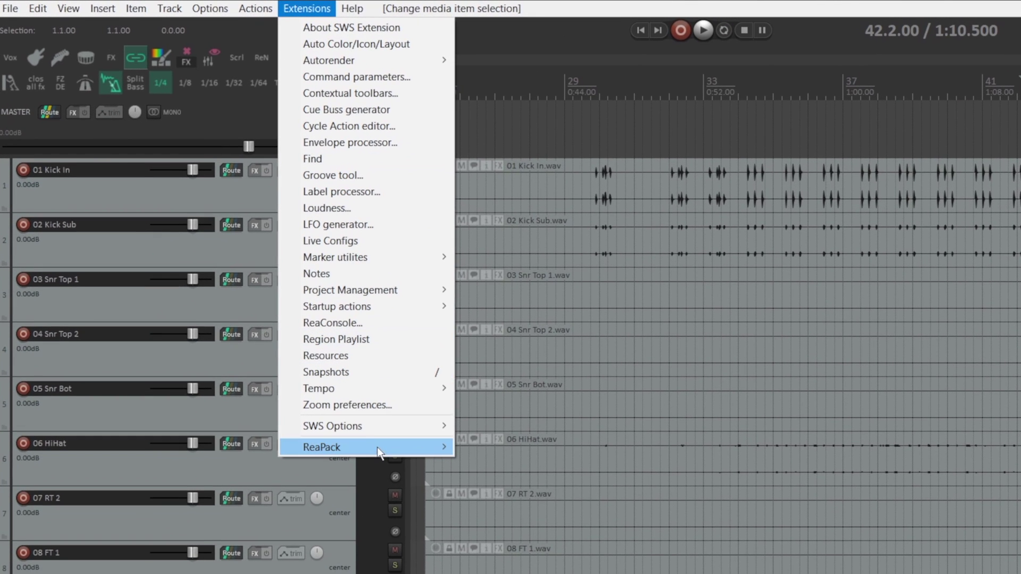
mouse_move(367, 429)
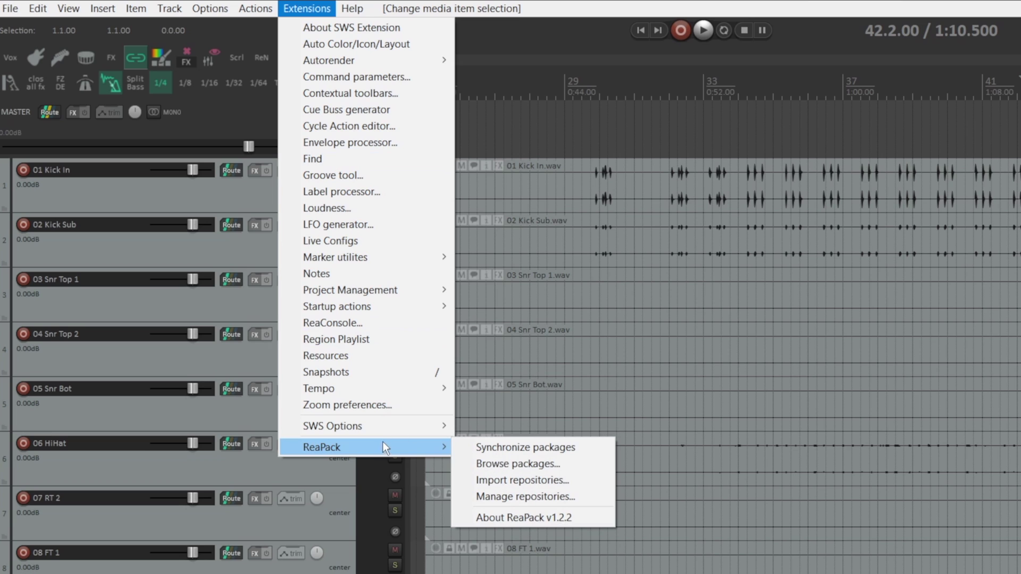
click(506, 465)
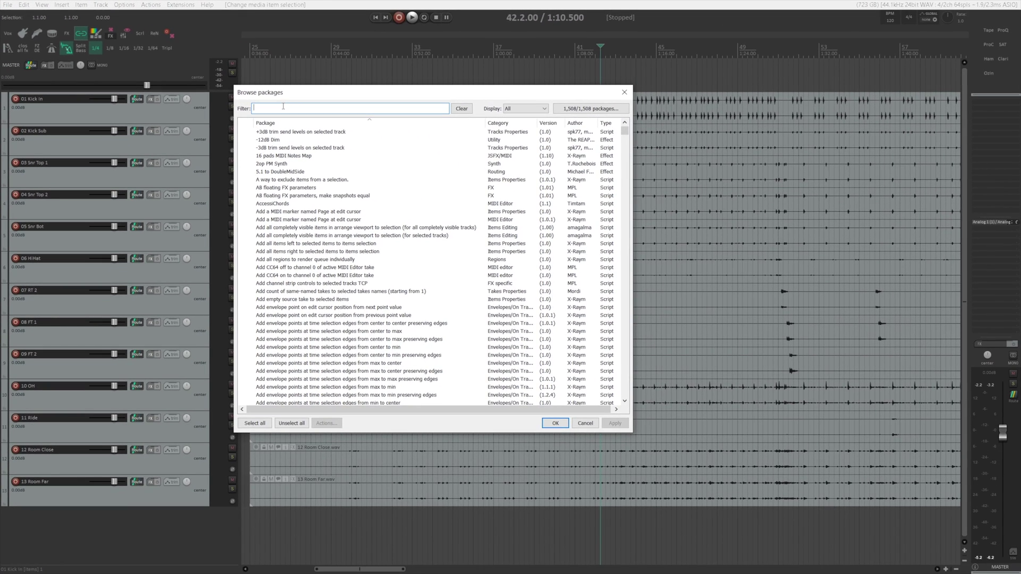
text(x-ra)
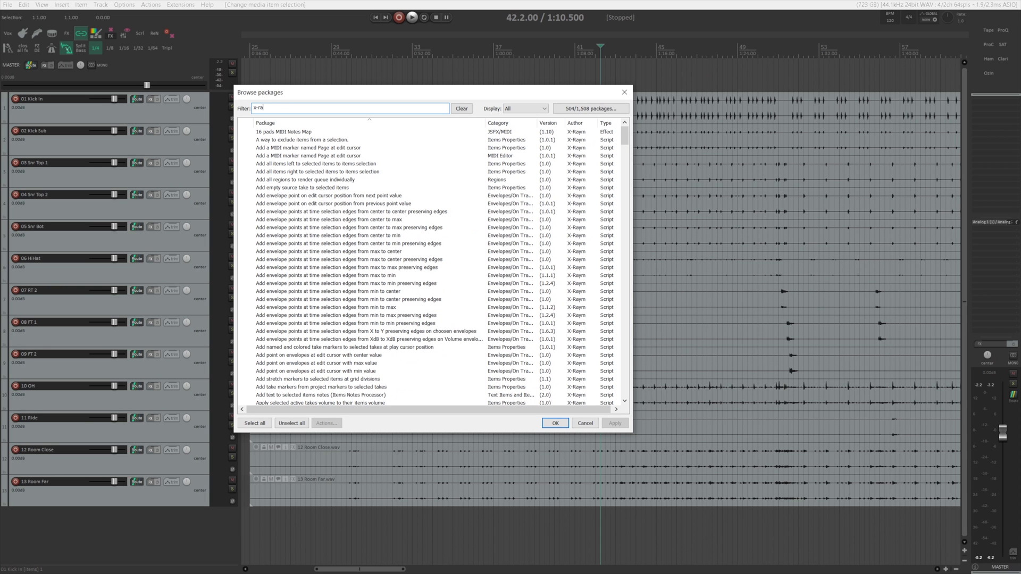
text(ym search)
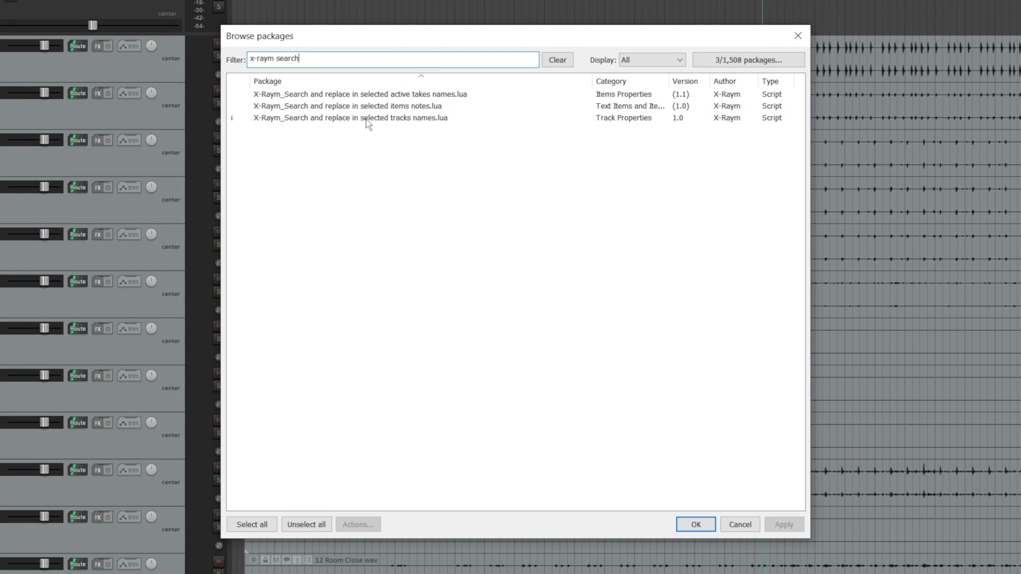
Select the track-names search/replace package, view its context menu, then dismiss it unchanged
click(417, 118)
right_click(418, 121)
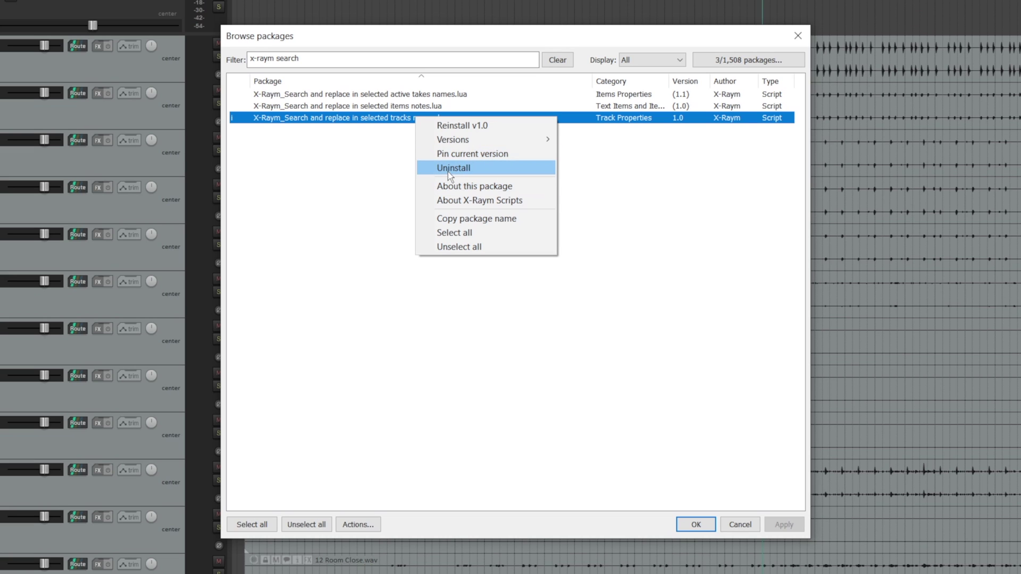
click(582, 304)
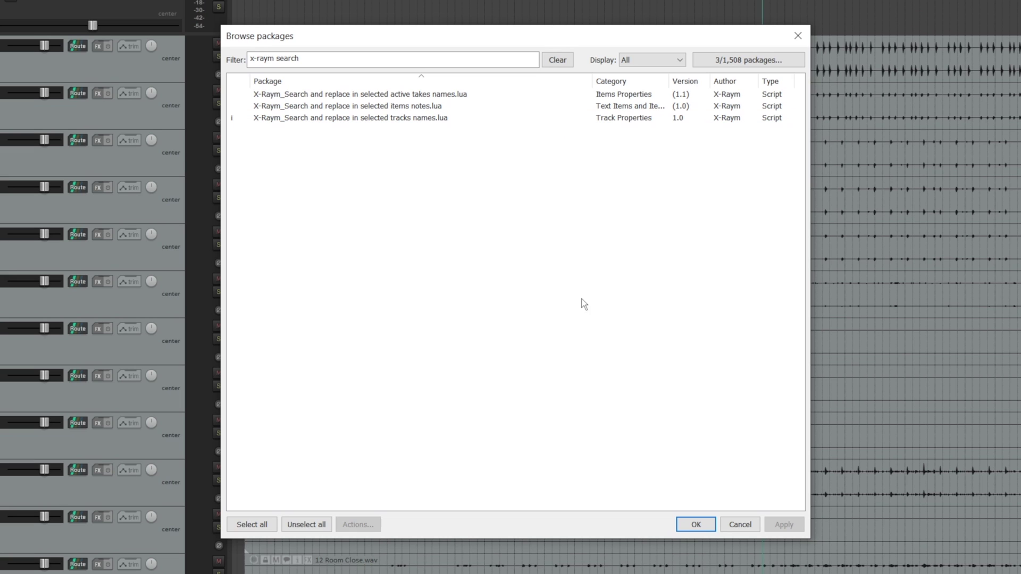
Close Browse packages and briefly open the action list filtered by 'x-'
click(731, 526)
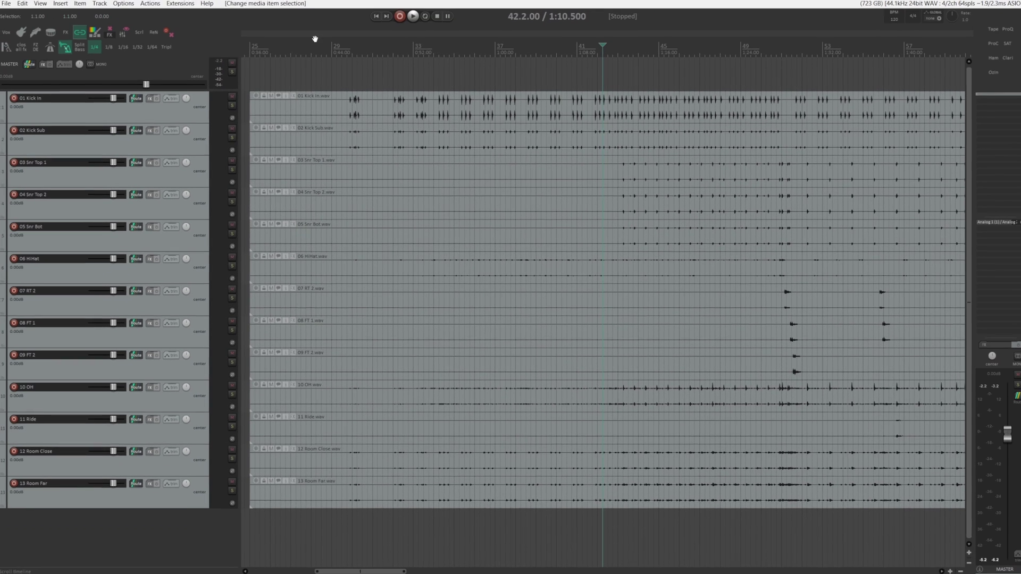
click(150, 3)
click(170, 14)
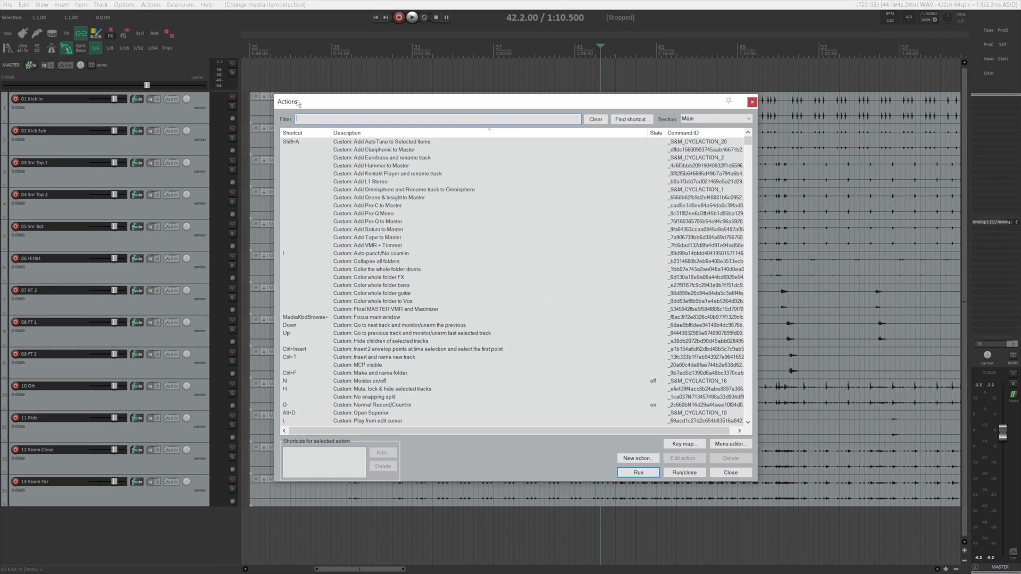
text(x-ray)
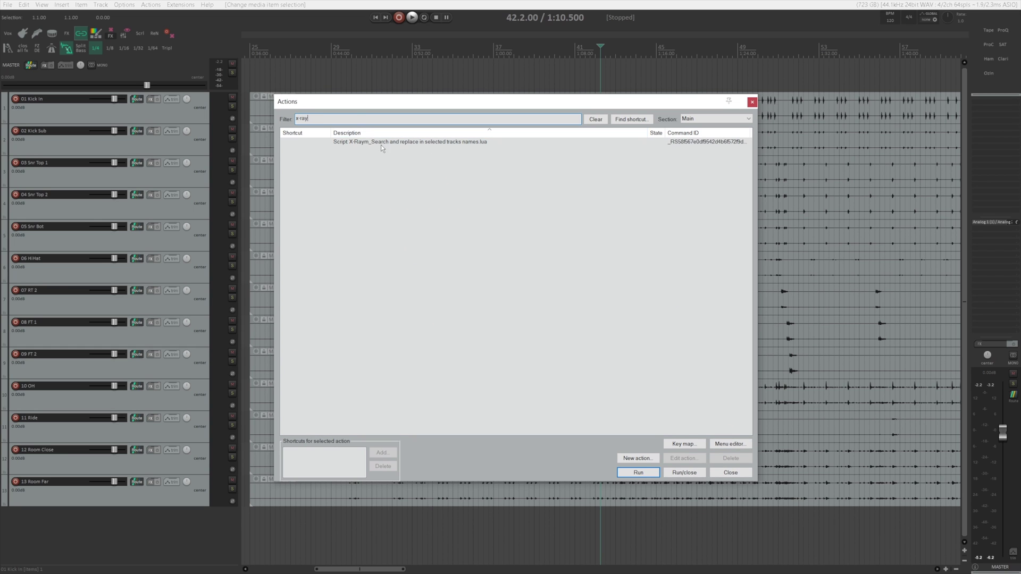
key(Escape)
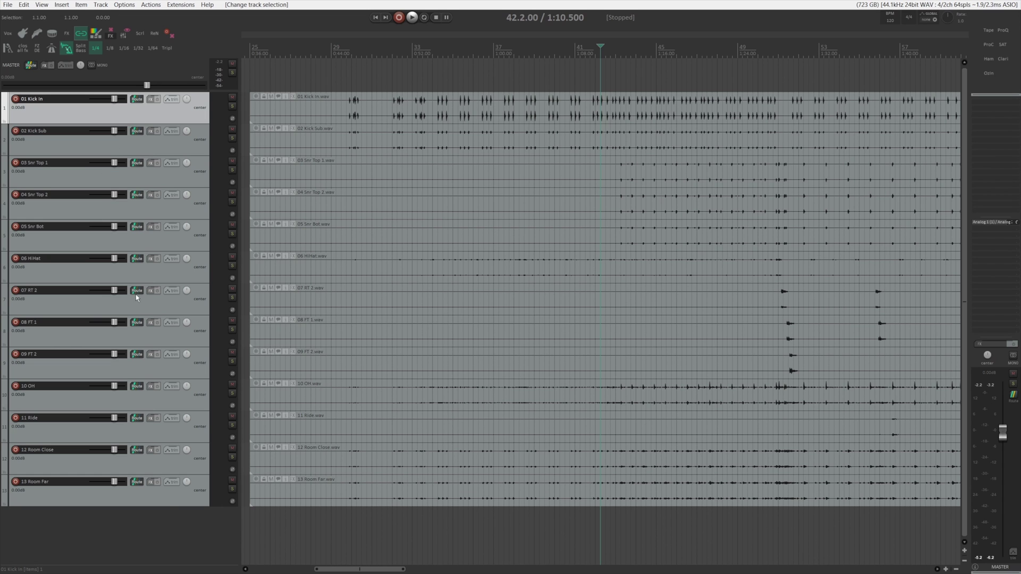
Select all thirteen drum tracks and run the X-Raym track-names script from the 'x-ray' filtered action list
shift+click(172, 504)
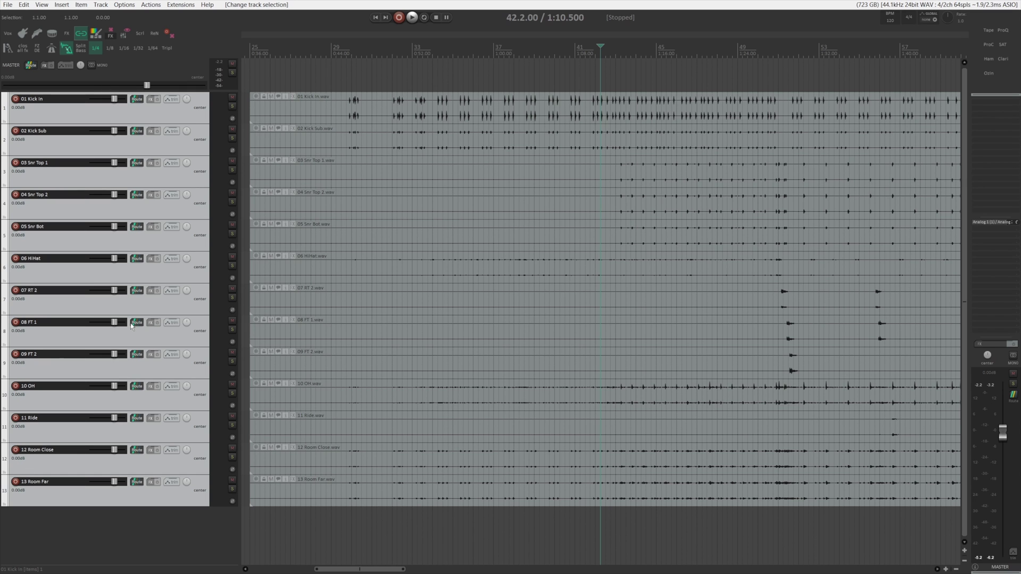
click(154, 4)
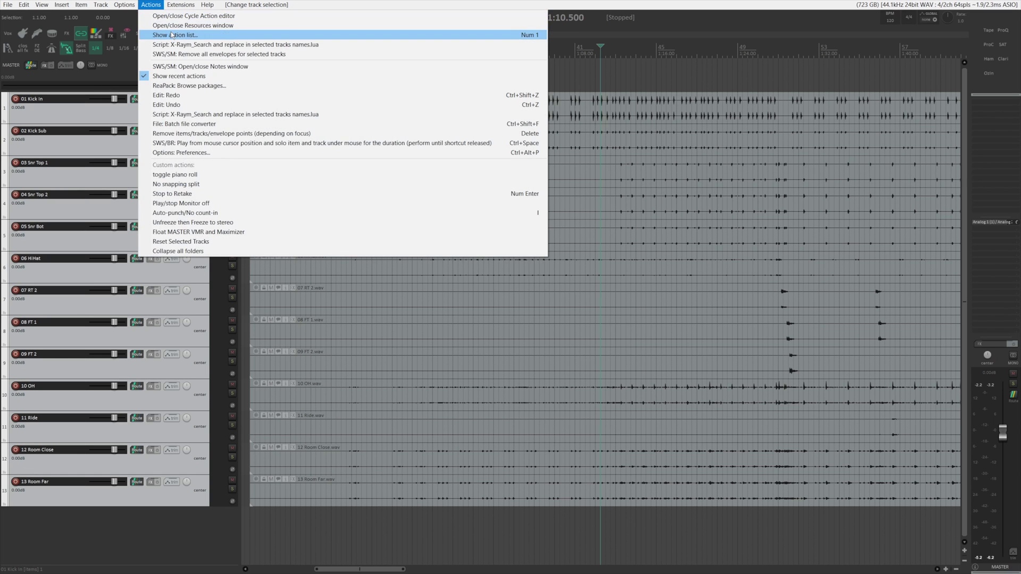
click(255, 34)
text(x-raym)
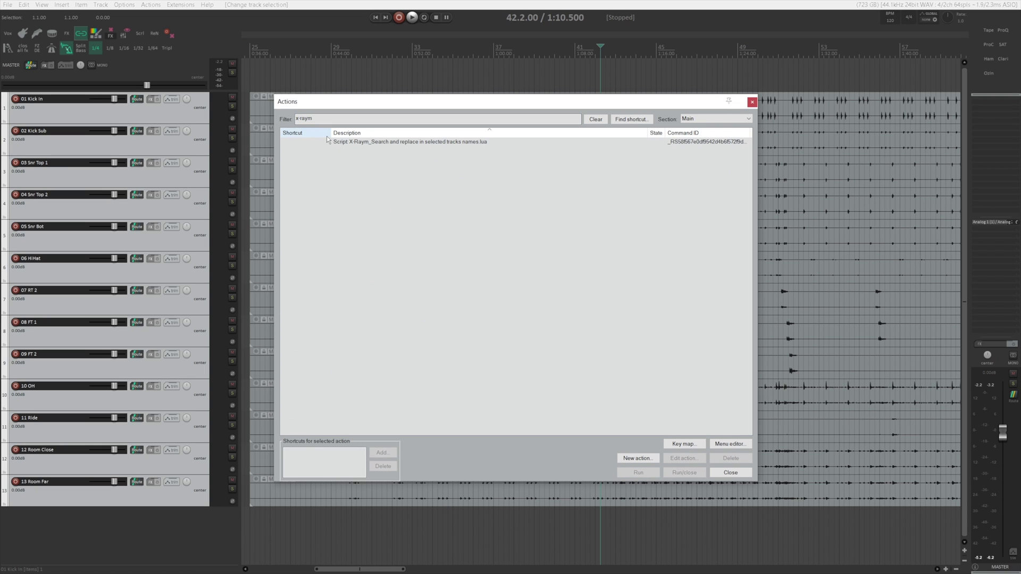
double_click(354, 142)
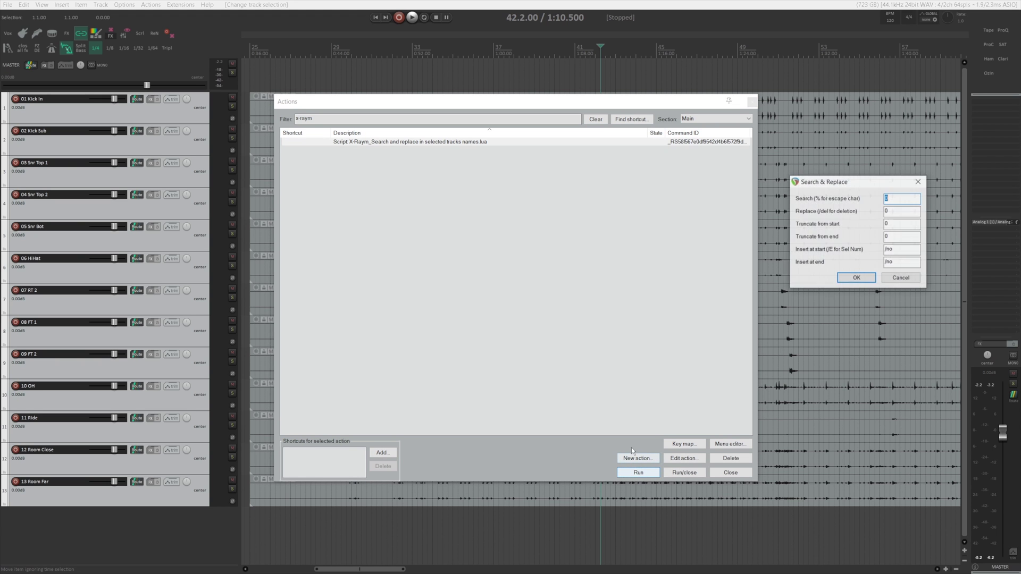
Truncate 3 characters from the start of every track name to drop the number prefixes
drag(474, 164, 322, 146)
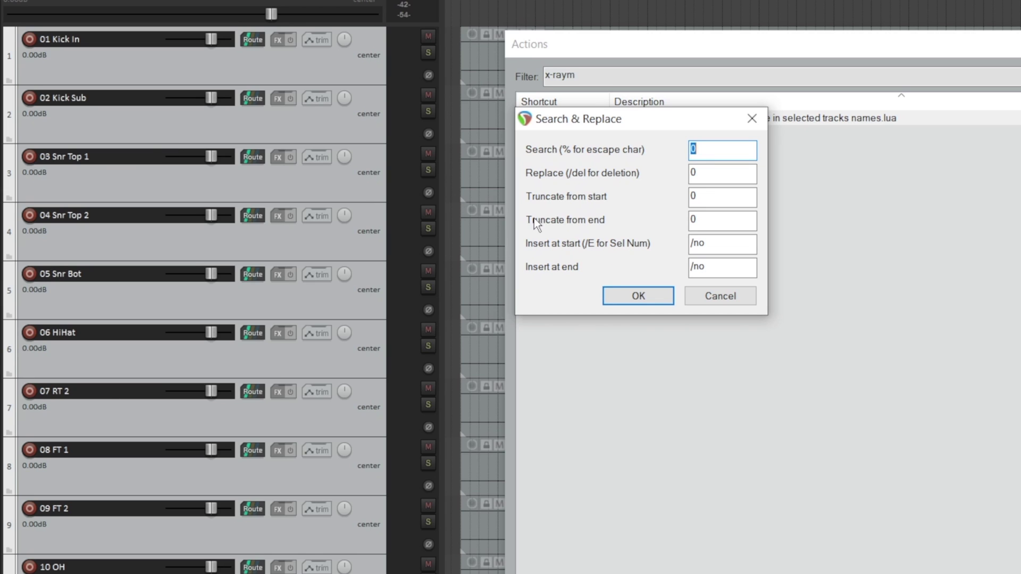
key(Tab)
key(Tab)
text(3)
click(648, 296)
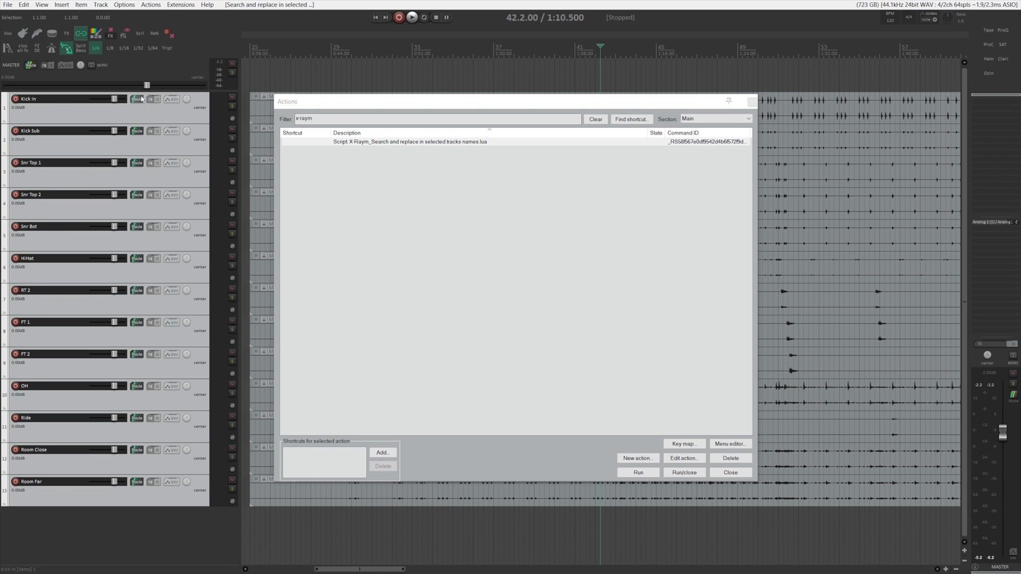
Rerun the script with Insert at start set to '/', numbering tracks 1Kick In through 13Room Far
click(356, 145)
click(636, 473)
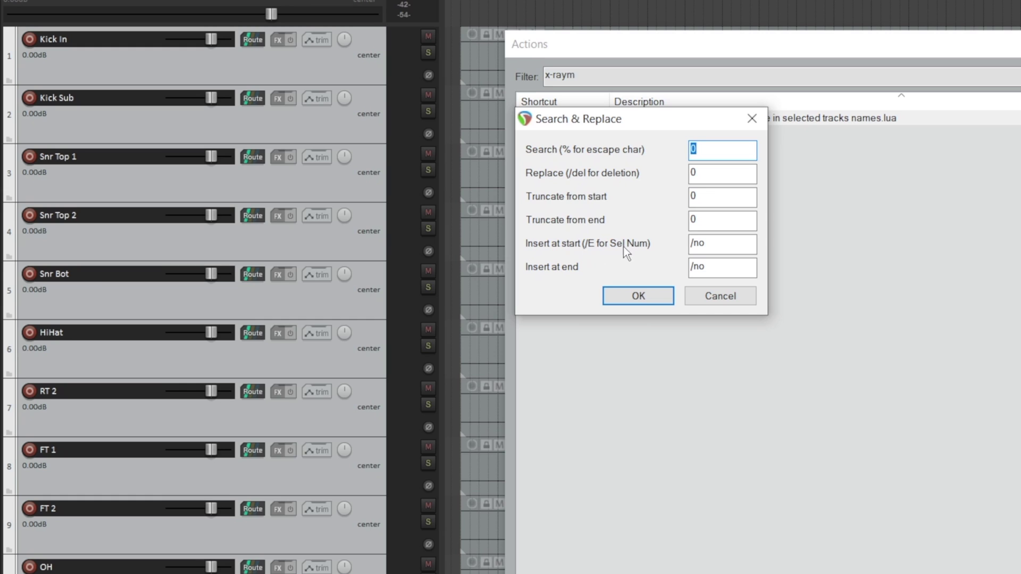
drag(728, 243, 649, 242)
text(/E)
click(623, 298)
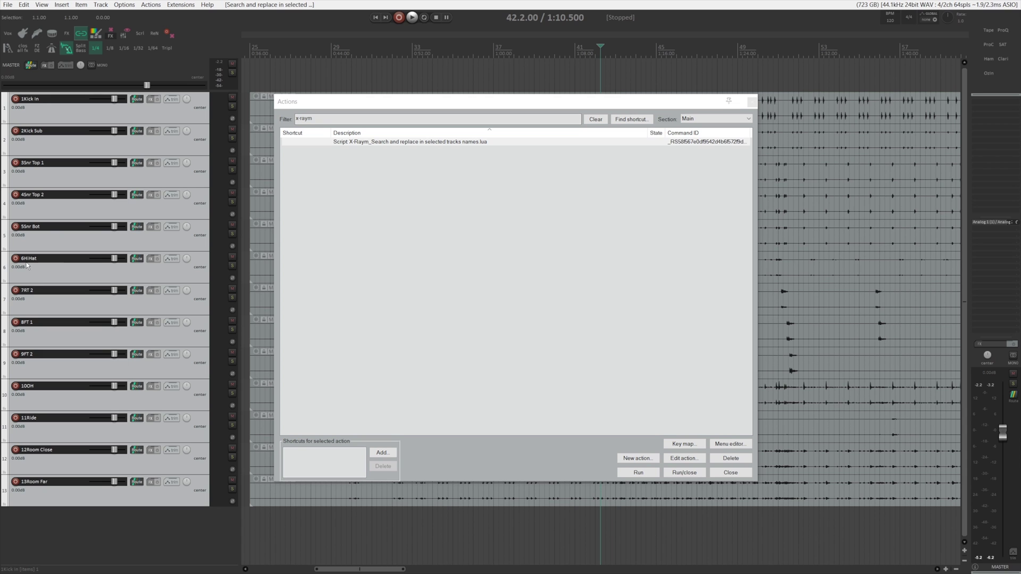
Undo, then rerun the script with Insert at start '/E' for spaced numbers like 1 Kick In
key(ctrl+z)
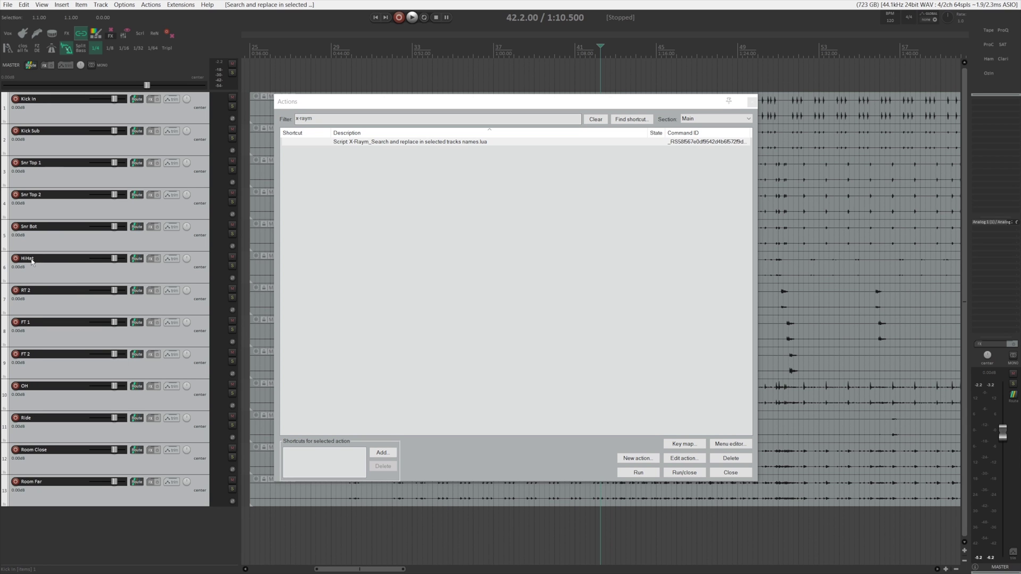
click(339, 143)
click(654, 468)
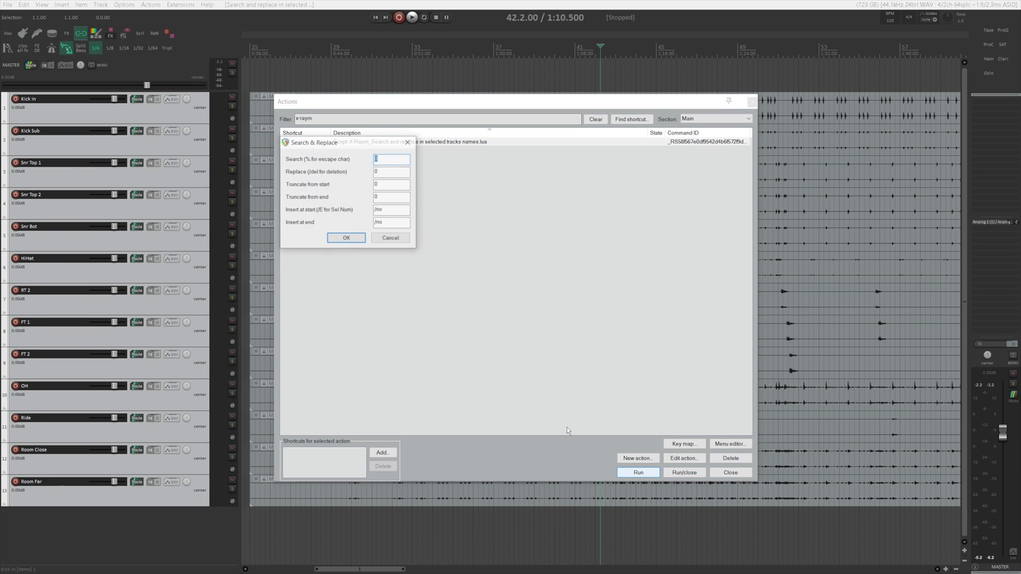
key(Tab)
key(Tab)
key(Tab)
key(Tab)
text(/E)
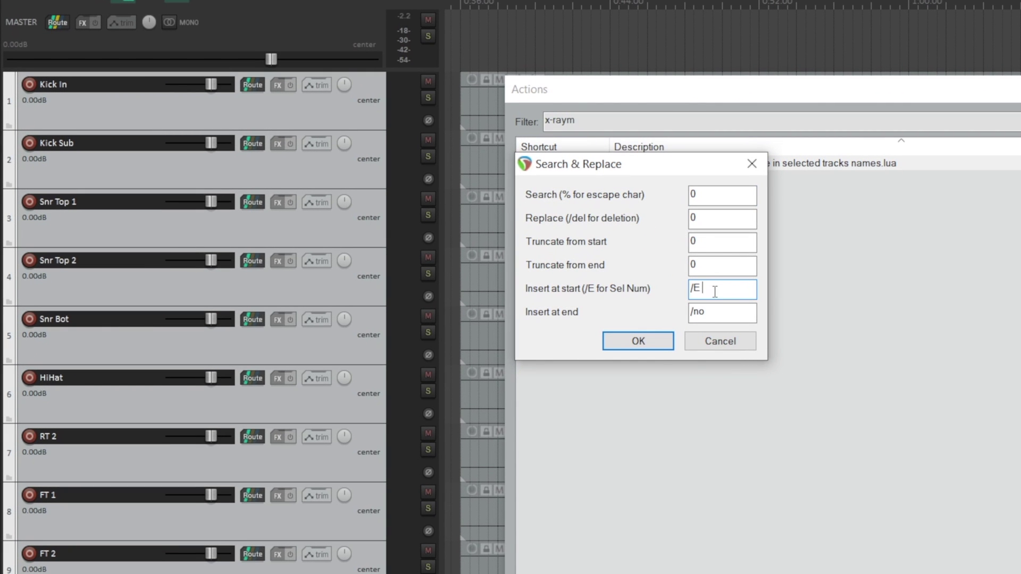
key(Tab)
click(653, 347)
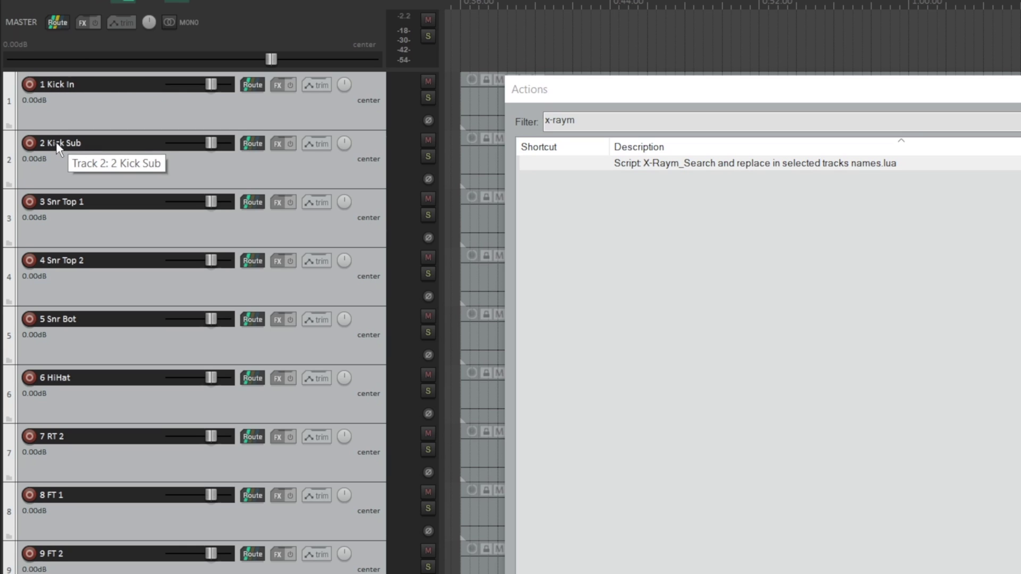
Replace 'Kick' with 'KIK' in track names, giving 1 KIK In and 2 KIK Sub, then rerun the script
click(759, 169)
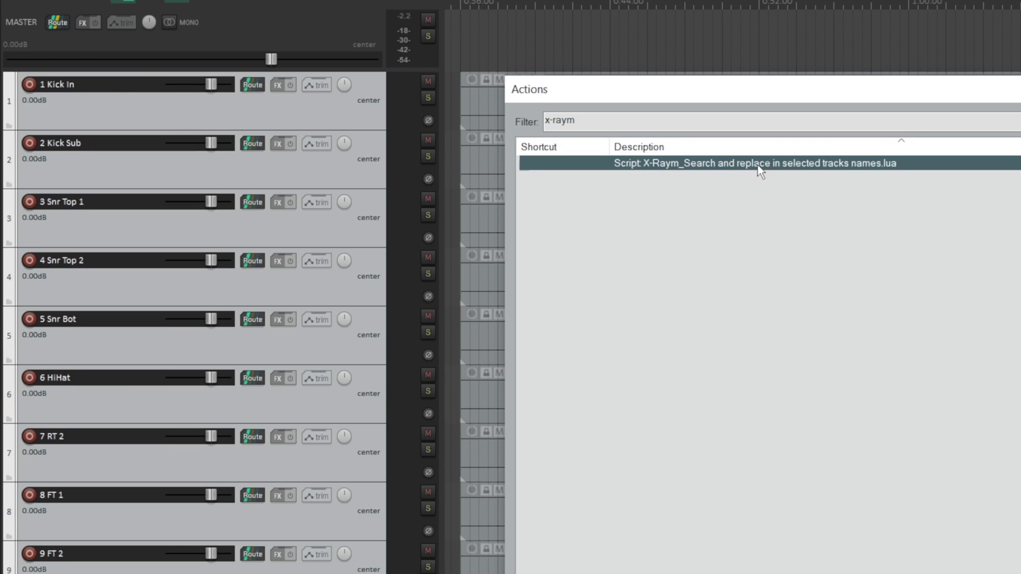
key(Return)
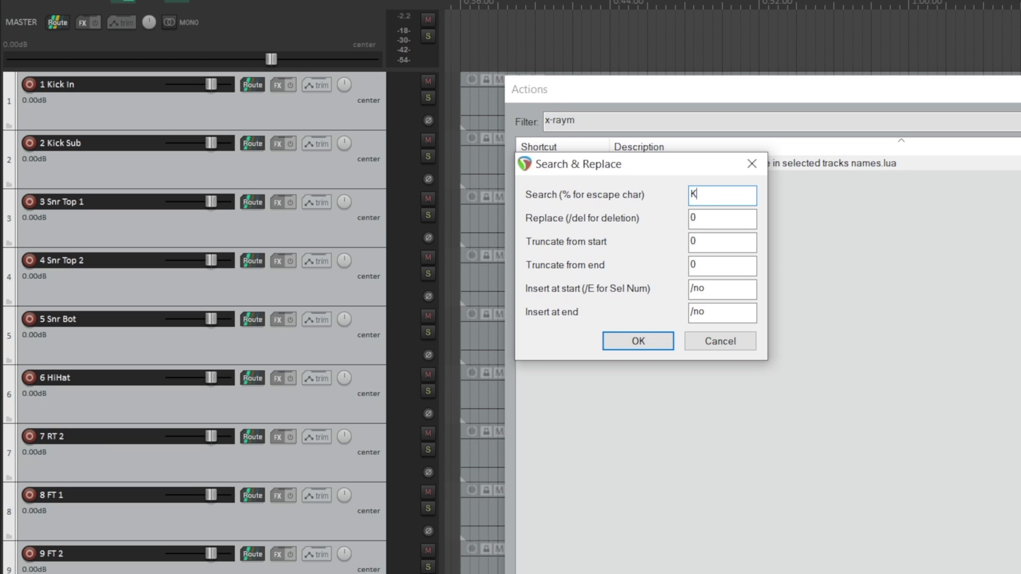
text(Kick)
key(Tab)
text(KIK)
click(643, 337)
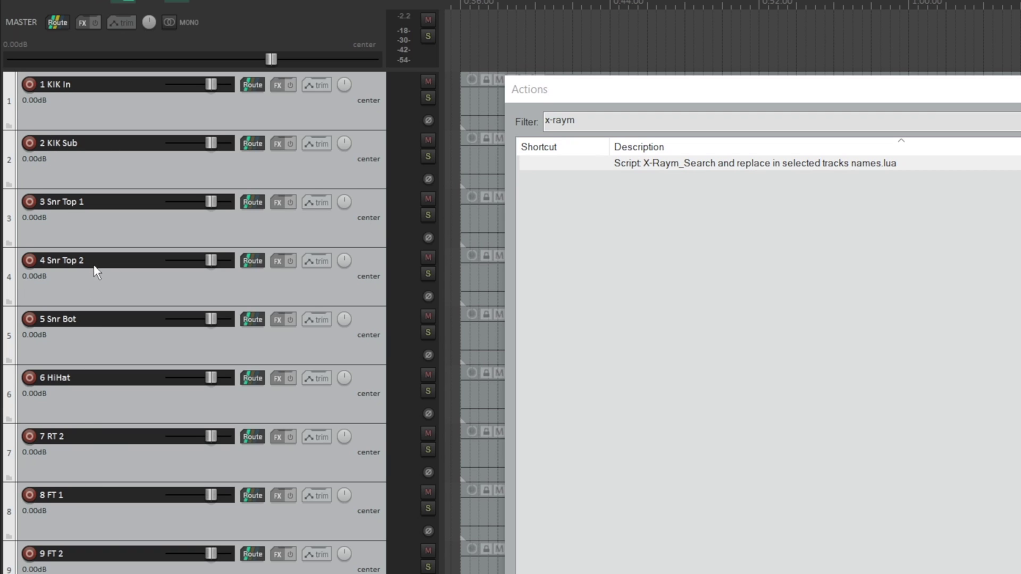
double_click(592, 164)
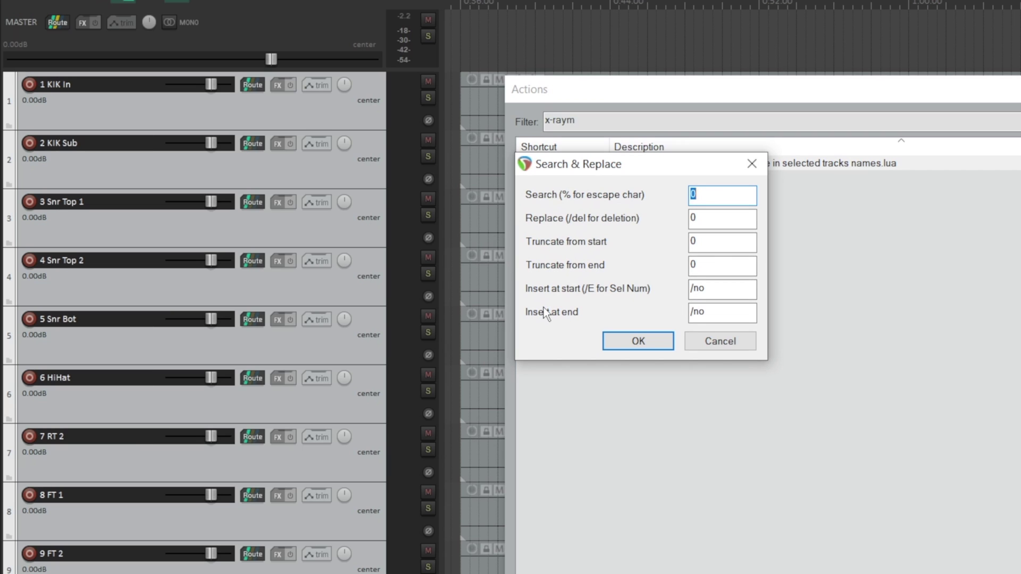
click(739, 315)
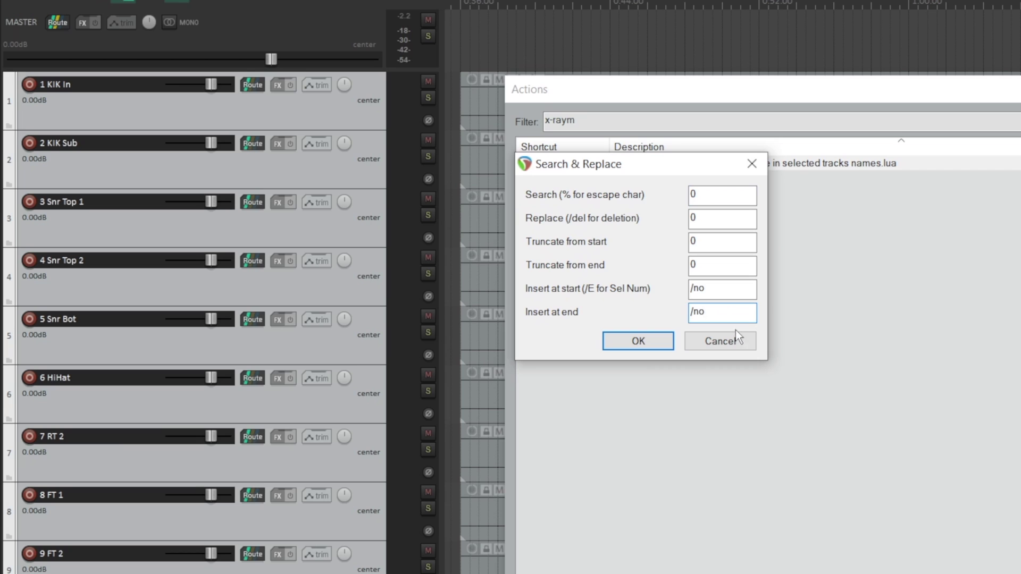